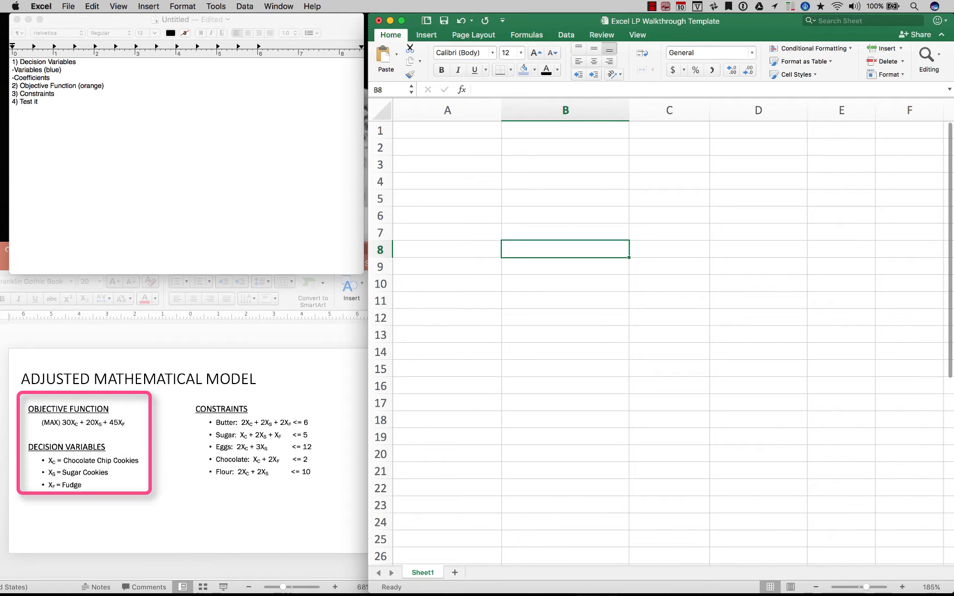
# Enter the row label "DECISION VARIABLES" in cell A8
pyautogui.click(447, 249)
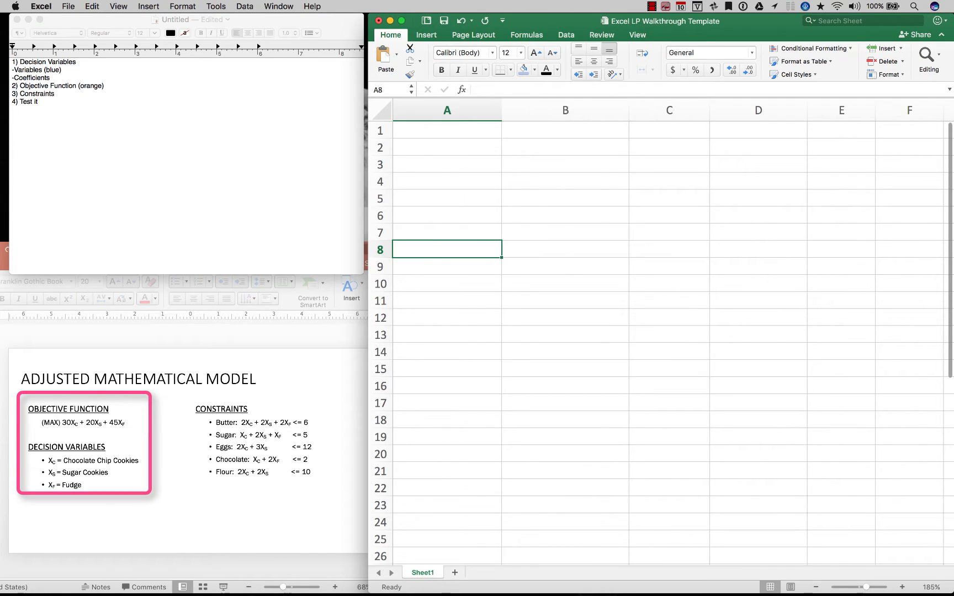
pyautogui.write('DECISION VARIABLES')
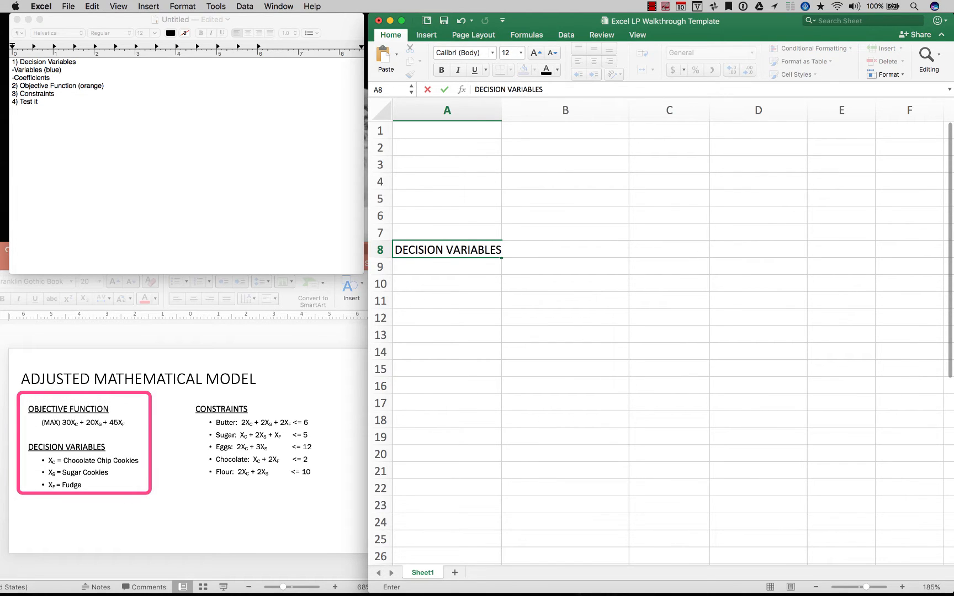
pyautogui.press('Tab')
# Enter the variable headings "ChocChip Cookies", "Sugar Cookies" and "ChocFudges" in cells B8, C8 and D8
pyautogui.write('c')
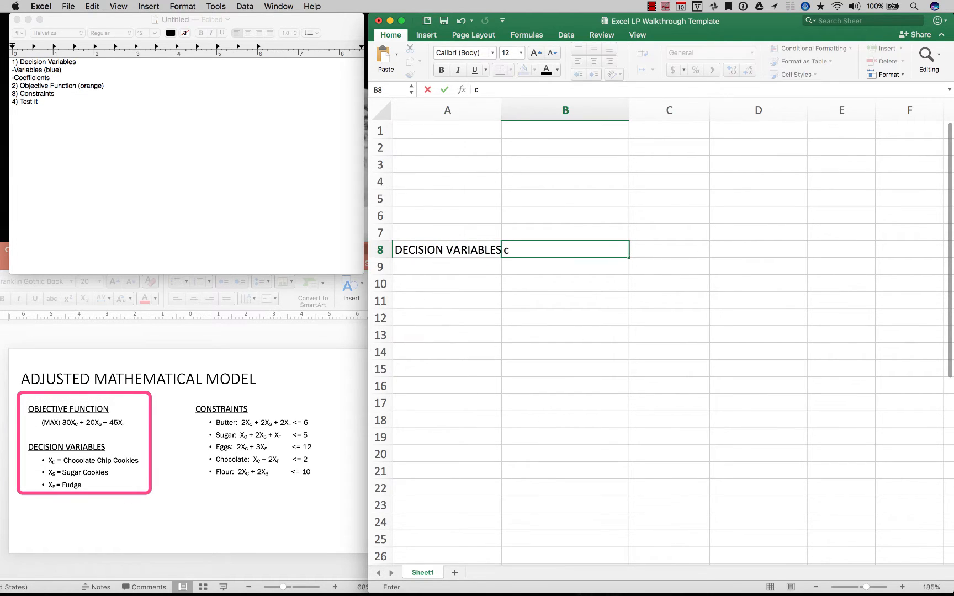
pyautogui.press('BackSpace')
pyautogui.write('ChocChip Cookies')
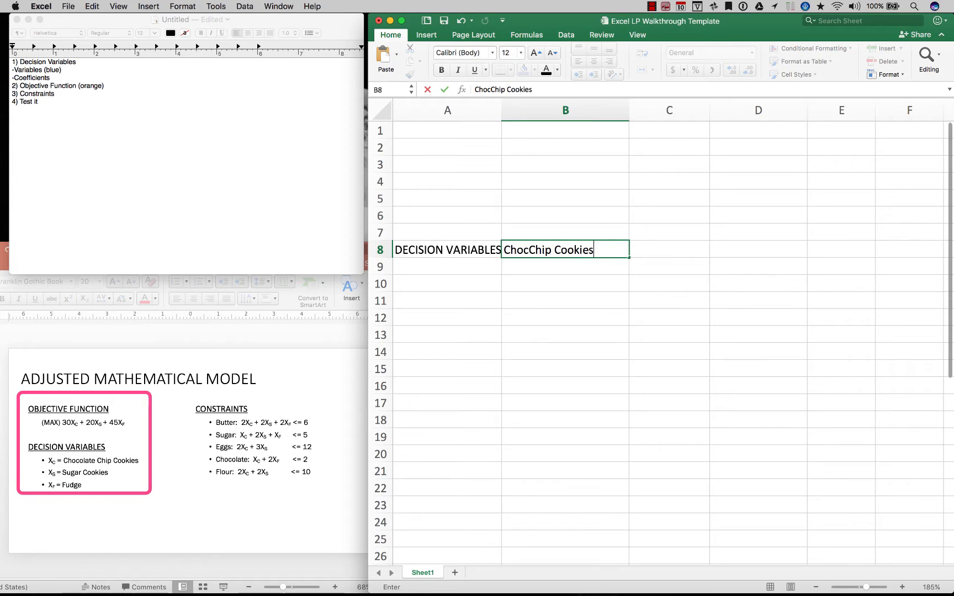
pyautogui.press('Tab')
pyautogui.write('Sugar Coo')
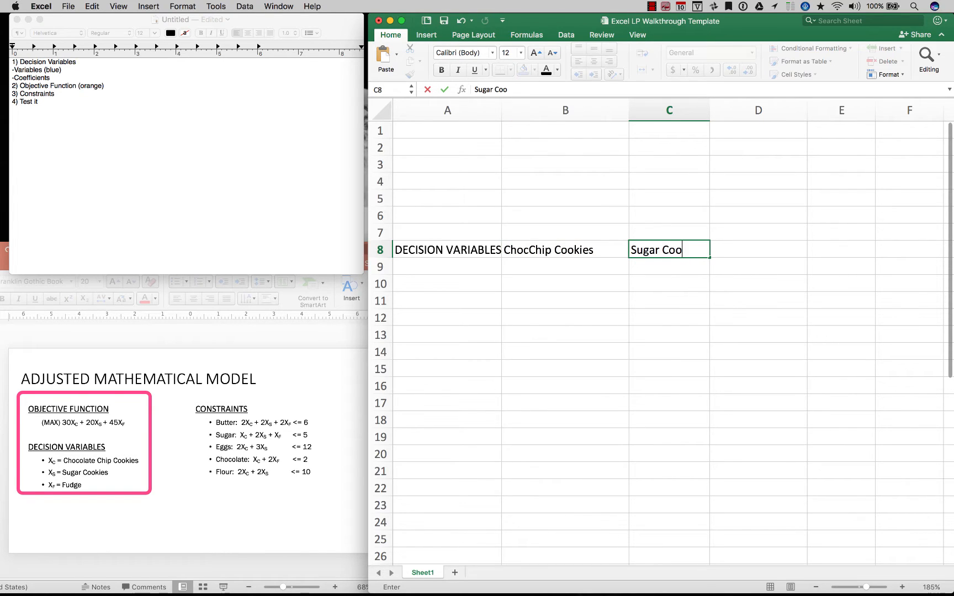
pyautogui.write('kies')
pyautogui.press('Tab')
pyautogui.write('Choc')
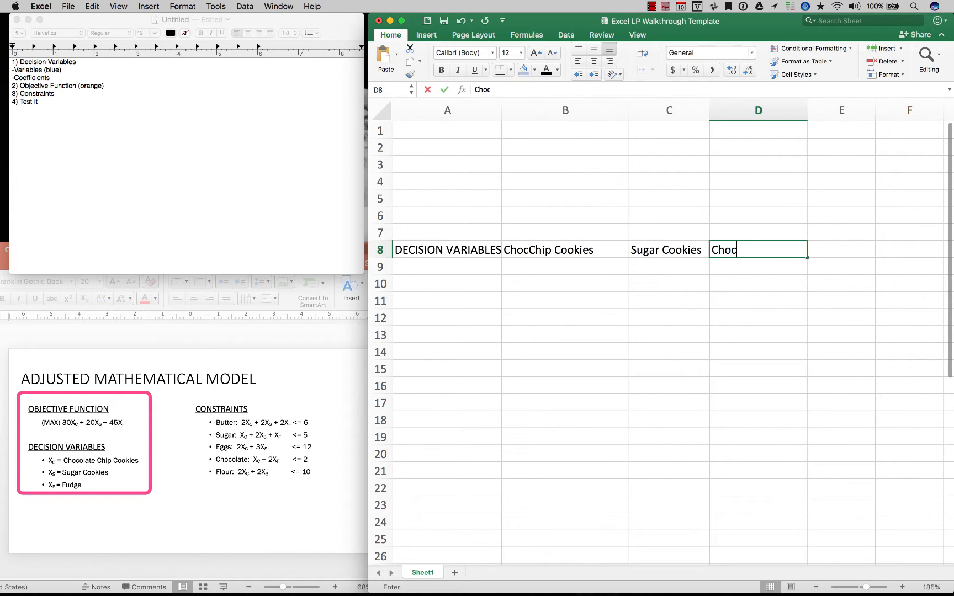
pyautogui.write('Fudges')
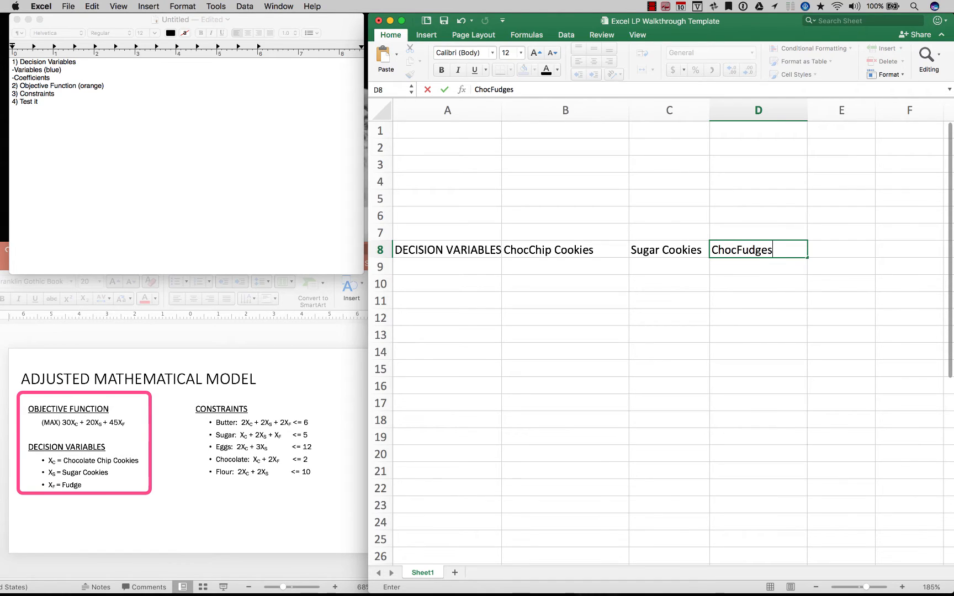
pyautogui.press('Return')
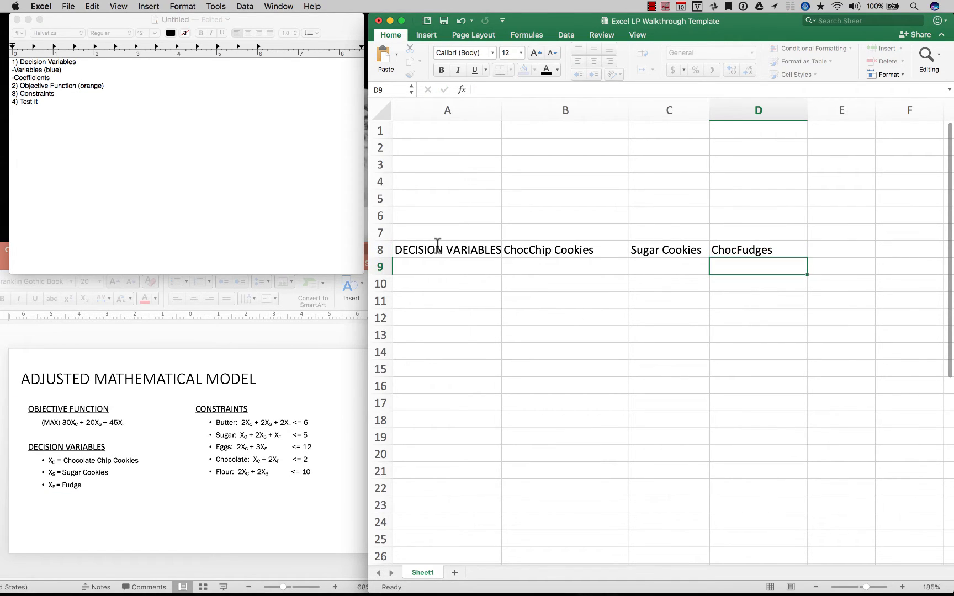
# Fill cells B9:D9 under the variable headings with light blue
pyautogui.press('Left')
pyautogui.press('Left')
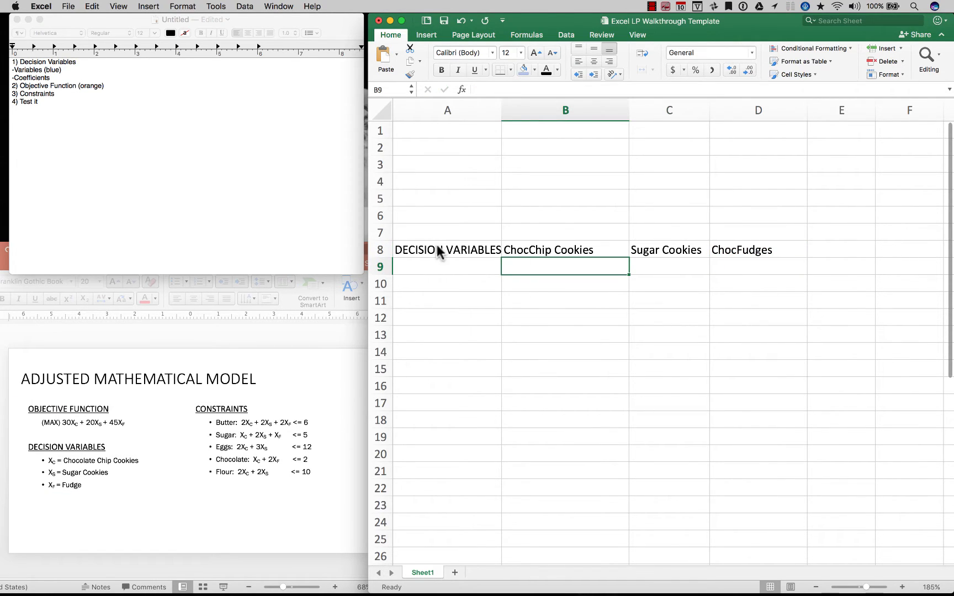
pyautogui.hotkey('shift', 'Right')
pyautogui.hotkey('shift', 'Right')
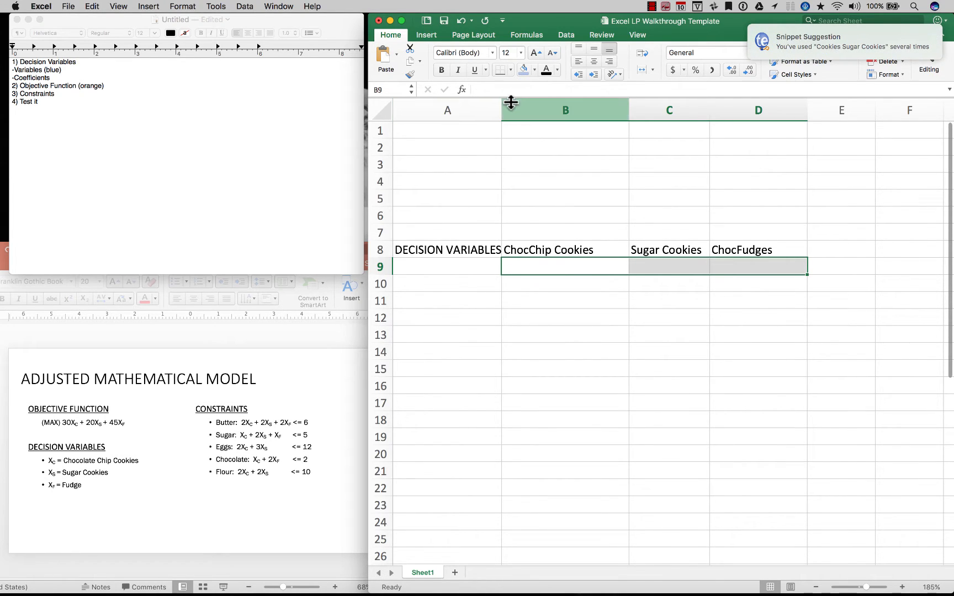
pyautogui.click(522, 71)
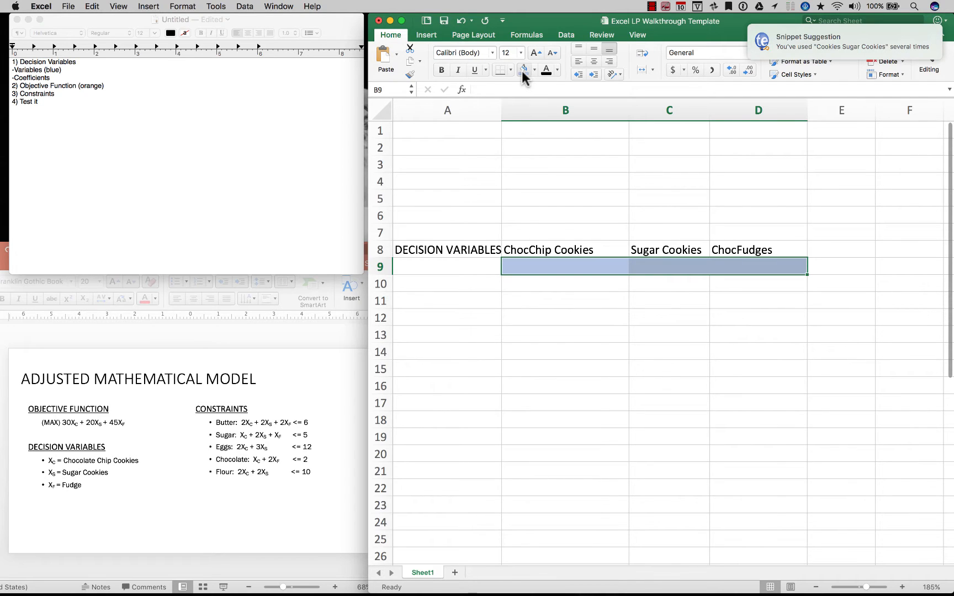
pyautogui.click(538, 399)
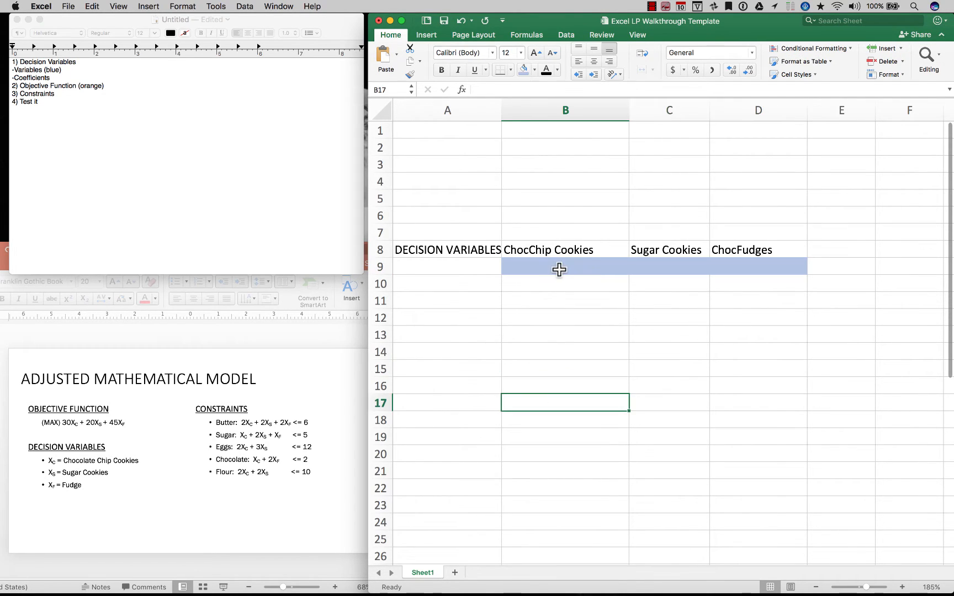
# Enter the trial values 1, 2 and 3 in the blue decision variable cells B9, C9 and D9
pyautogui.click(537, 270)
pyautogui.write('1')
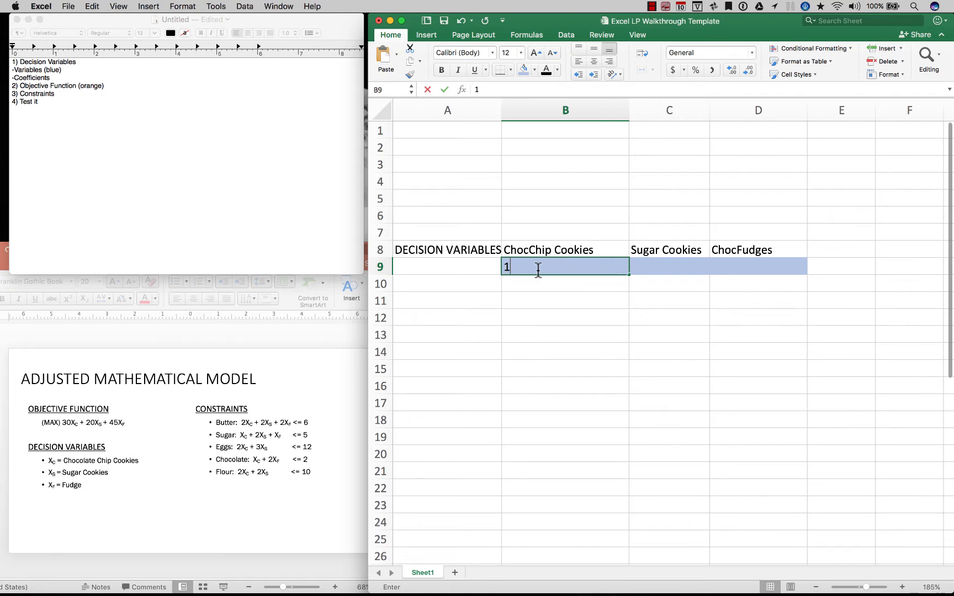
pyautogui.press('Tab')
pyautogui.write('2')
pyautogui.press('Tab')
pyautogui.write('3')
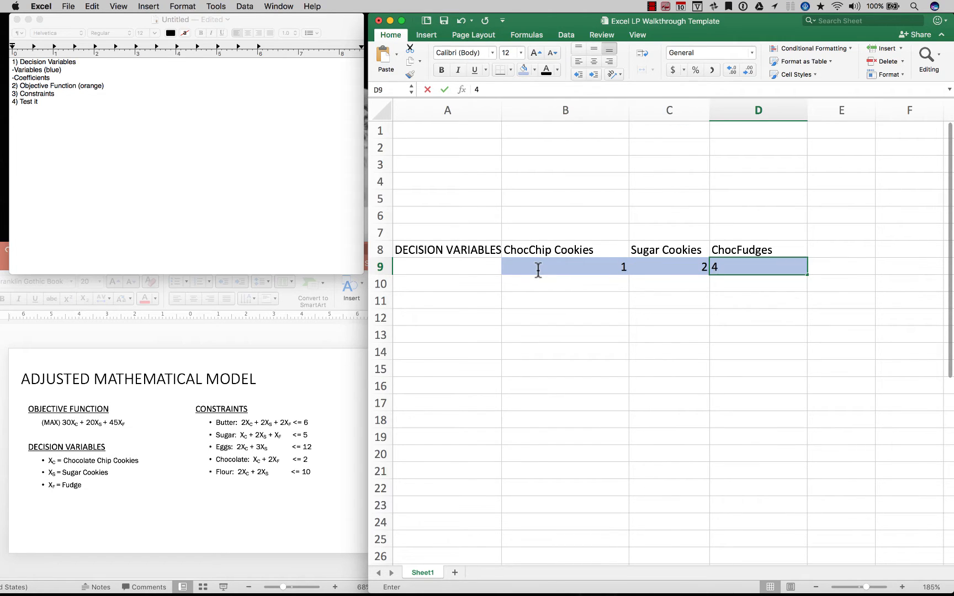
pyautogui.press('Tab')
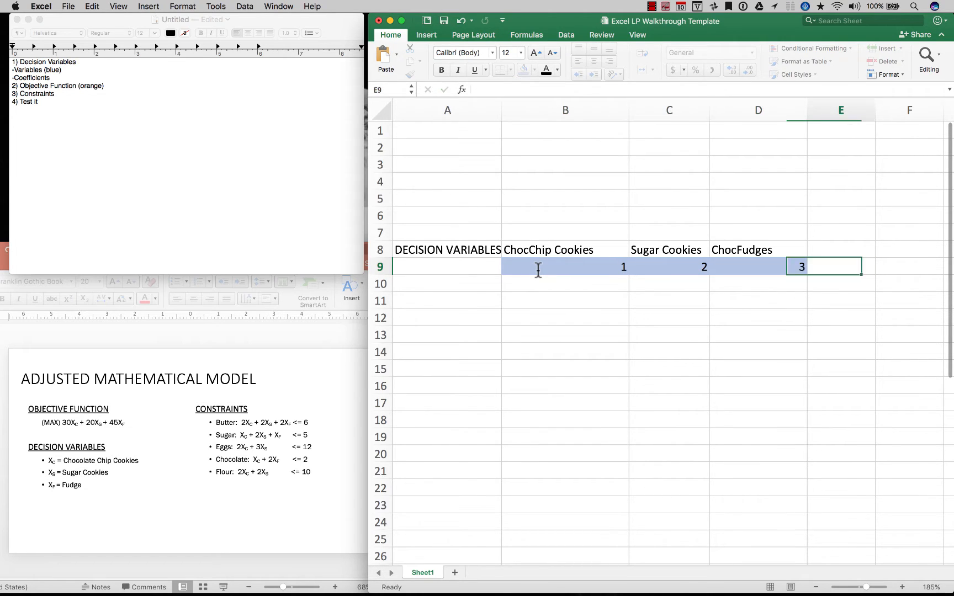
pyautogui.doubleClick(526, 317)
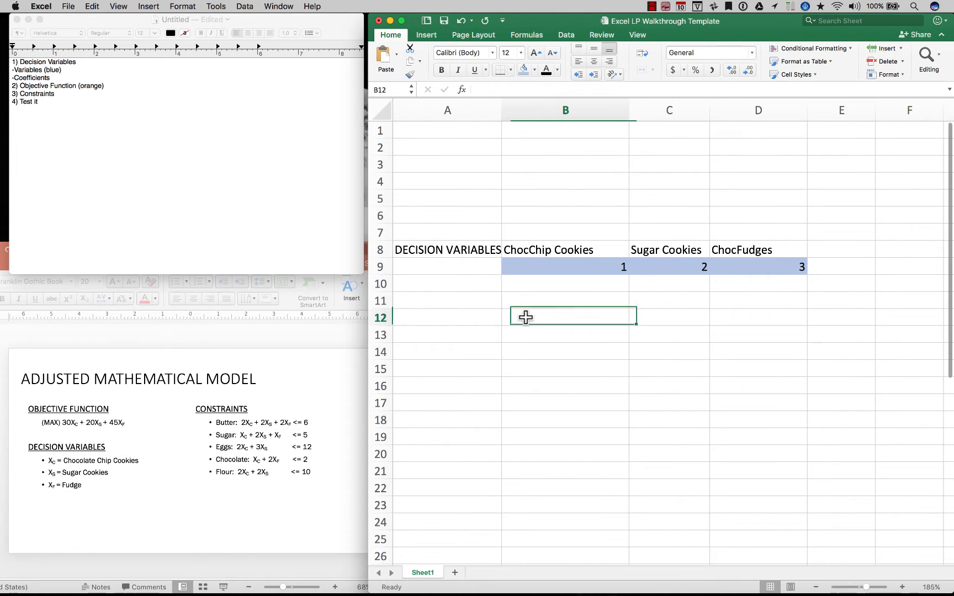
pyautogui.click(530, 284)
pyautogui.press('Up')
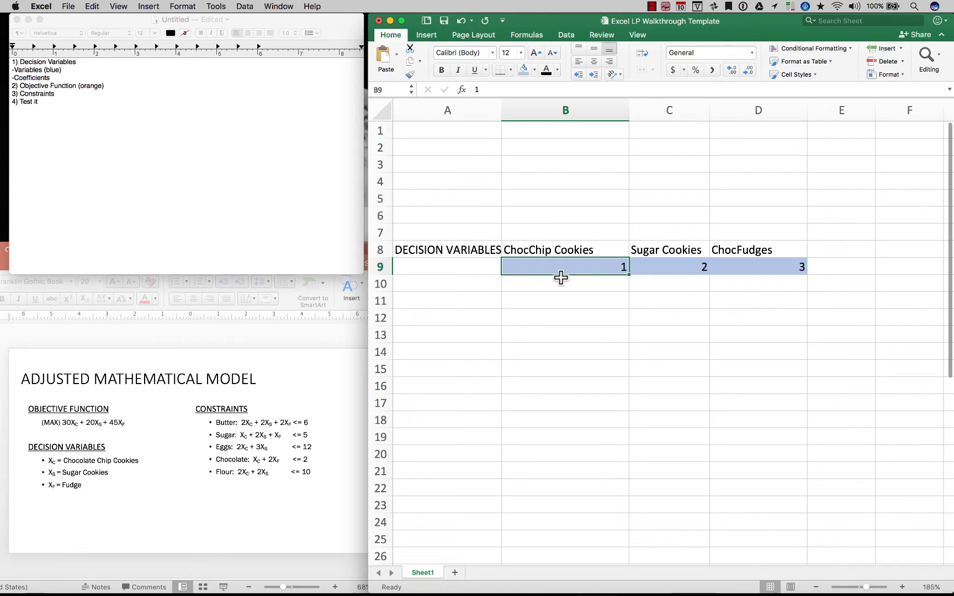
# Highlight the coefficient 30 in the objective function on the PowerPoint slide, then return to the Excel sheet
pyautogui.click(62, 423)
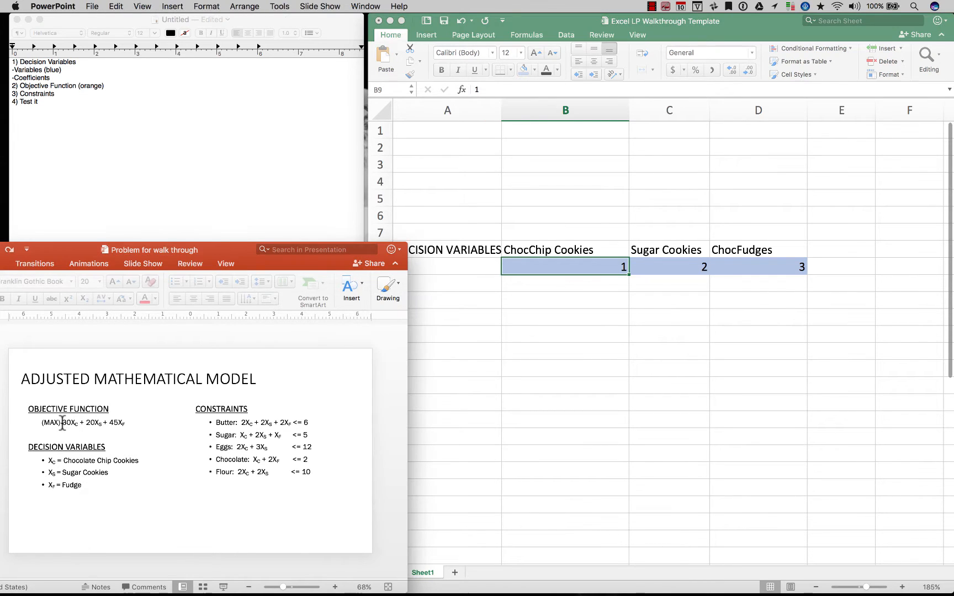
pyautogui.moveTo(62, 424); pyautogui.dragTo(70, 424)
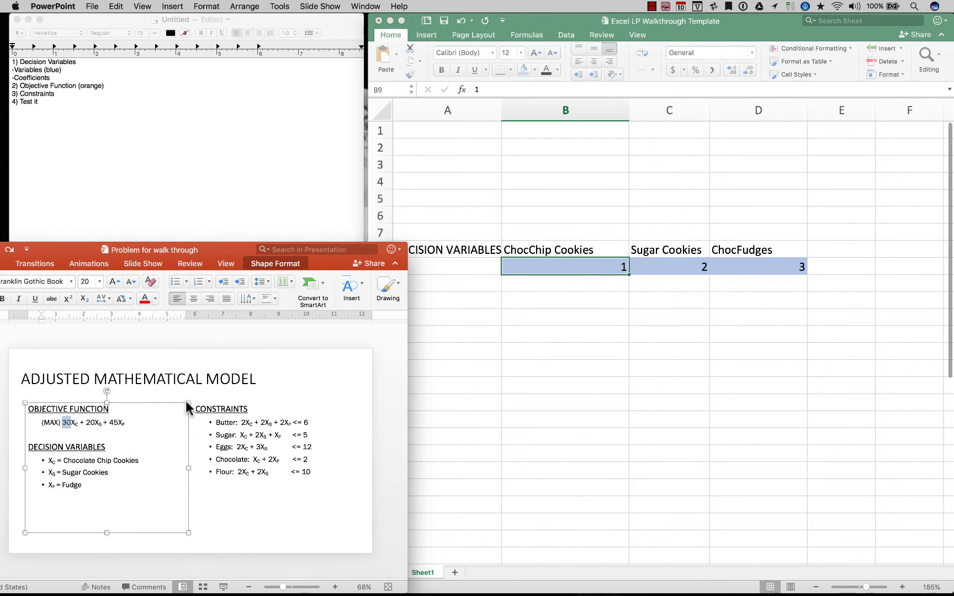
pyautogui.click(583, 326)
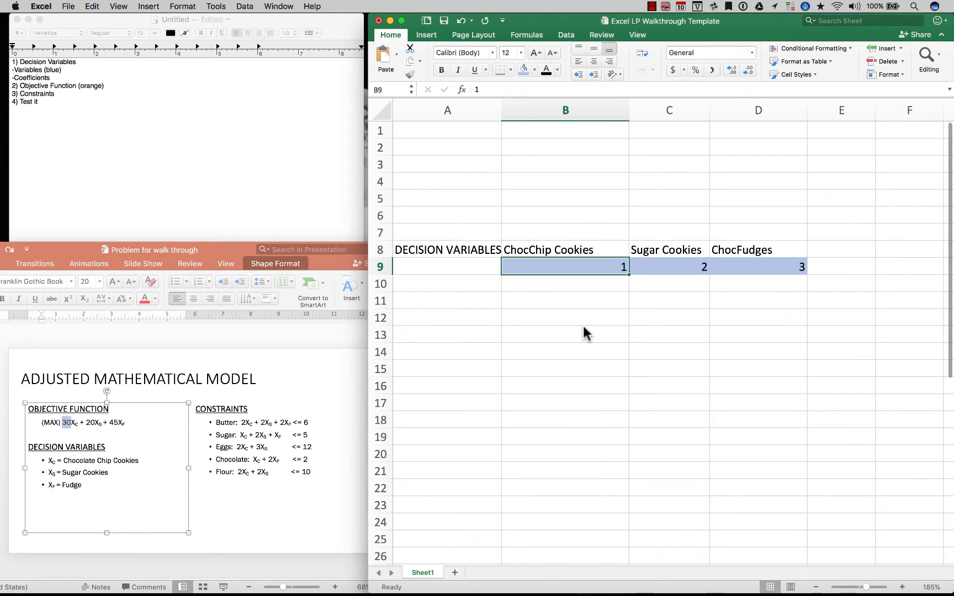
# Enter the objective function coefficients 30, 20 and 45 in cells B7, C7 and D7 above the variable headings
pyautogui.click(570, 239)
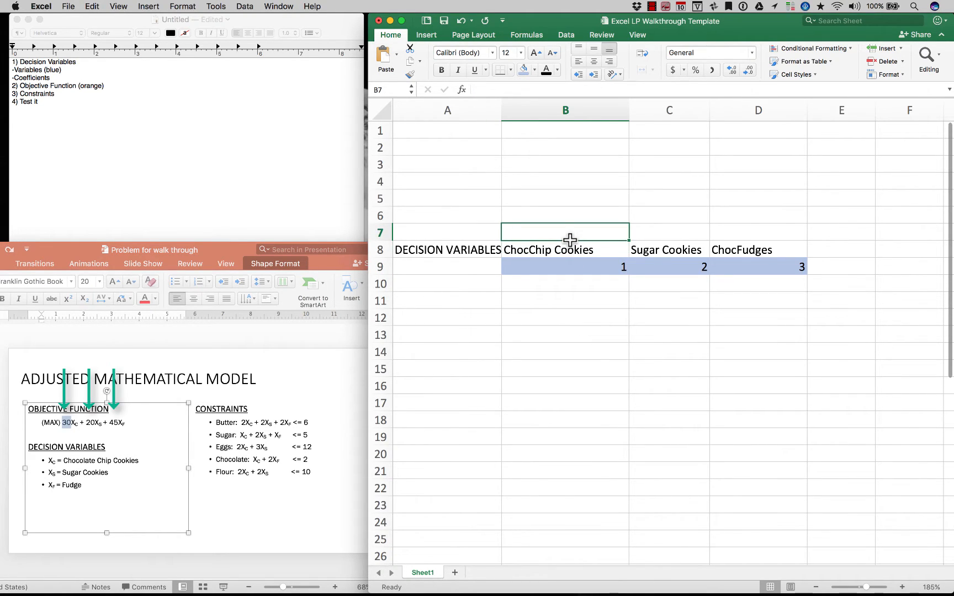
pyautogui.write('30')
pyautogui.press('Tab')
pyautogui.write('20')
pyautogui.press('Tab')
pyautogui.write('45')
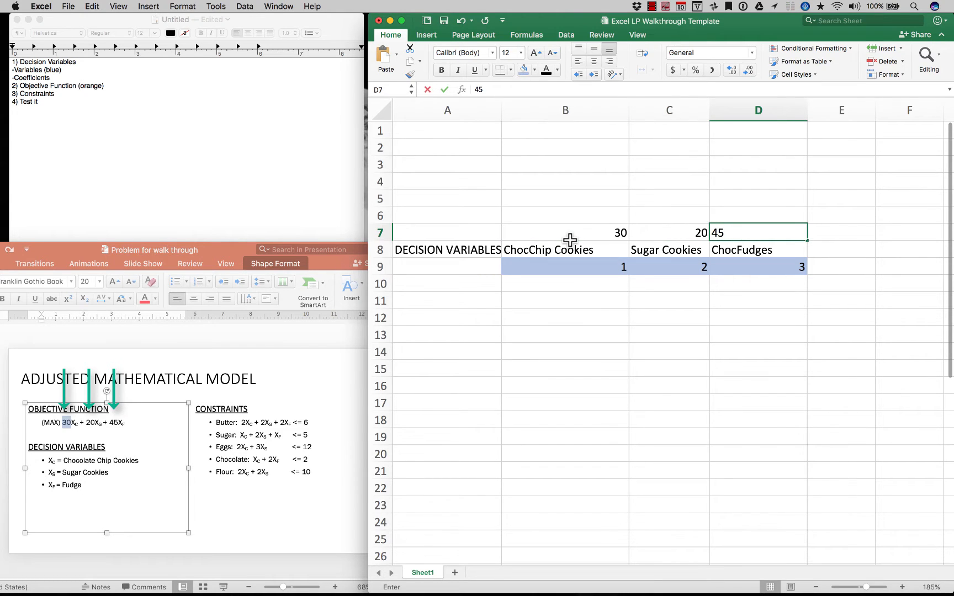
pyautogui.press('Tab')
# Consult the cookie recipe slide and enter a batch yield of 20 in both B6 and C6 for the two cookie types
pyautogui.press('Left')
pyautogui.press('Left')
pyautogui.press('Left')
pyautogui.press('Left')
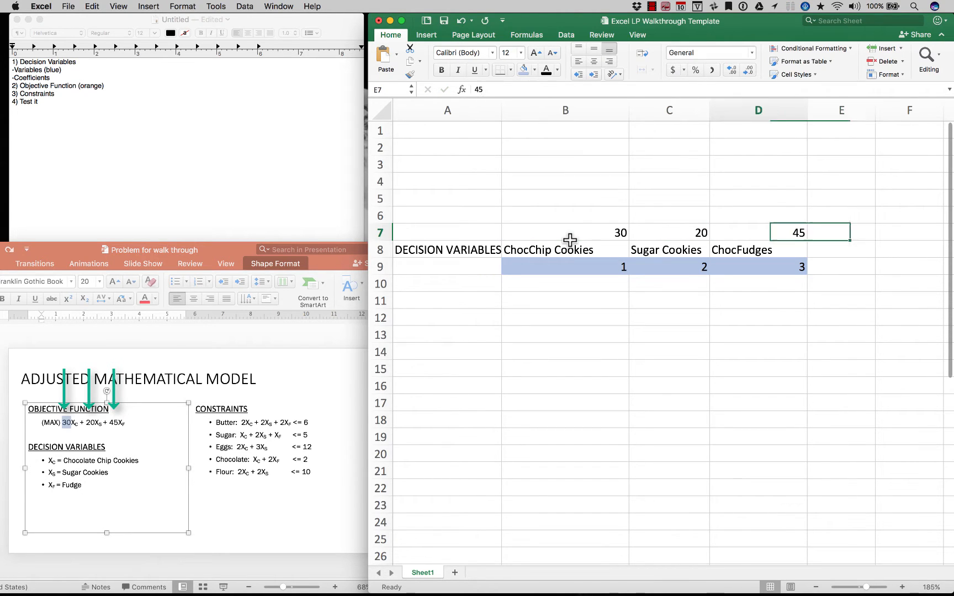
pyautogui.press('Up')
pyautogui.press('Right')
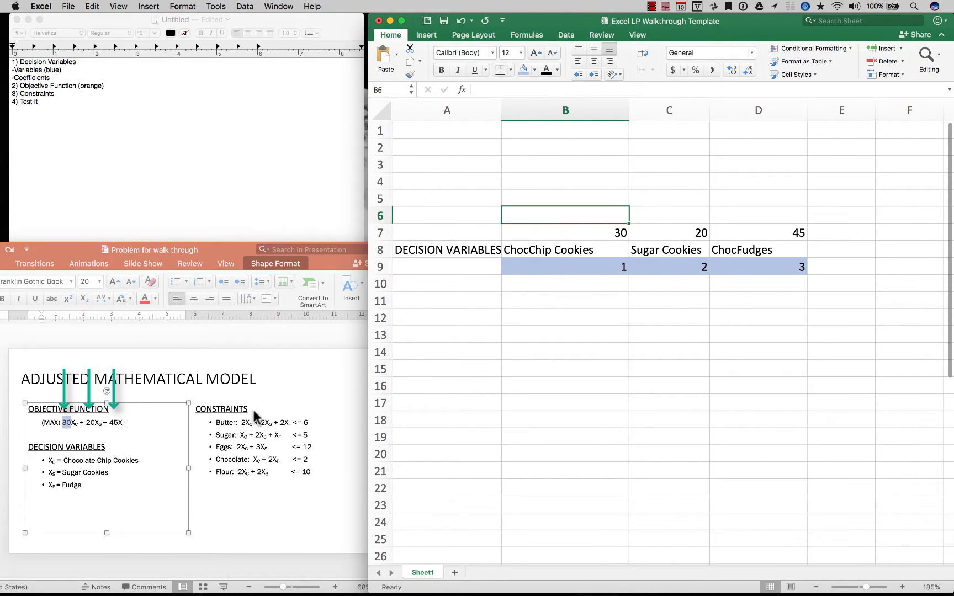
pyautogui.click(274, 411)
pyautogui.press('pageup')
pyautogui.click(658, 262)
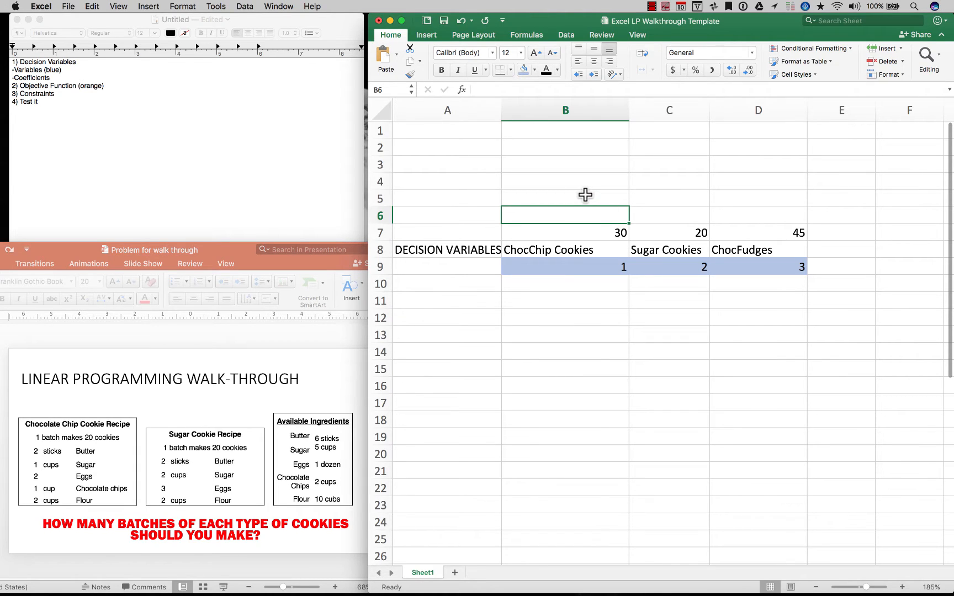
pyautogui.write('20')
pyautogui.press('Tab')
pyautogui.write('20')
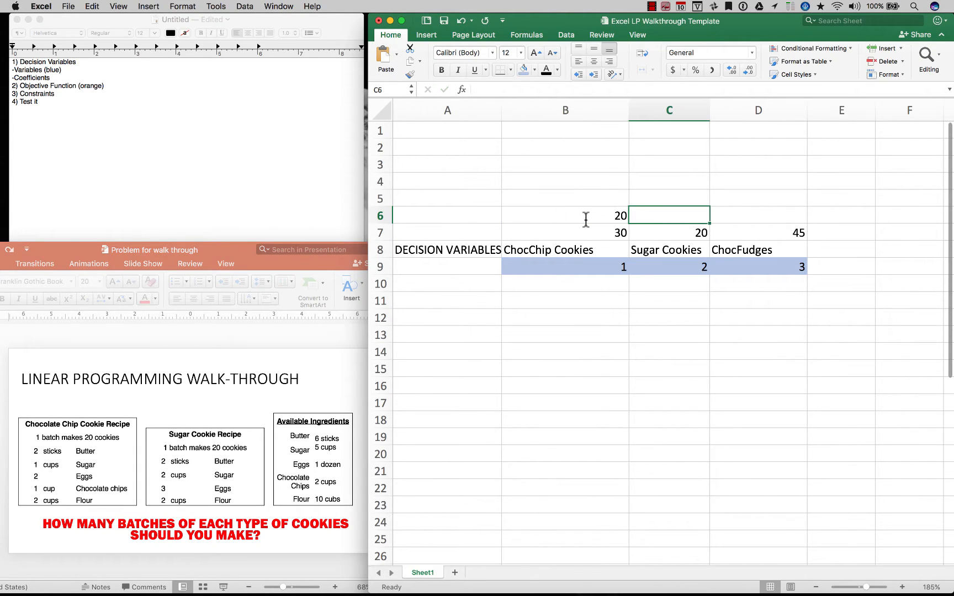
pyautogui.press('Tab')
# Consult the fudge recipe slide and enter its batch yield of 30 in cell D6
pyautogui.scroll(-2, 149, 490)
pyautogui.scroll(1, 149, 489)
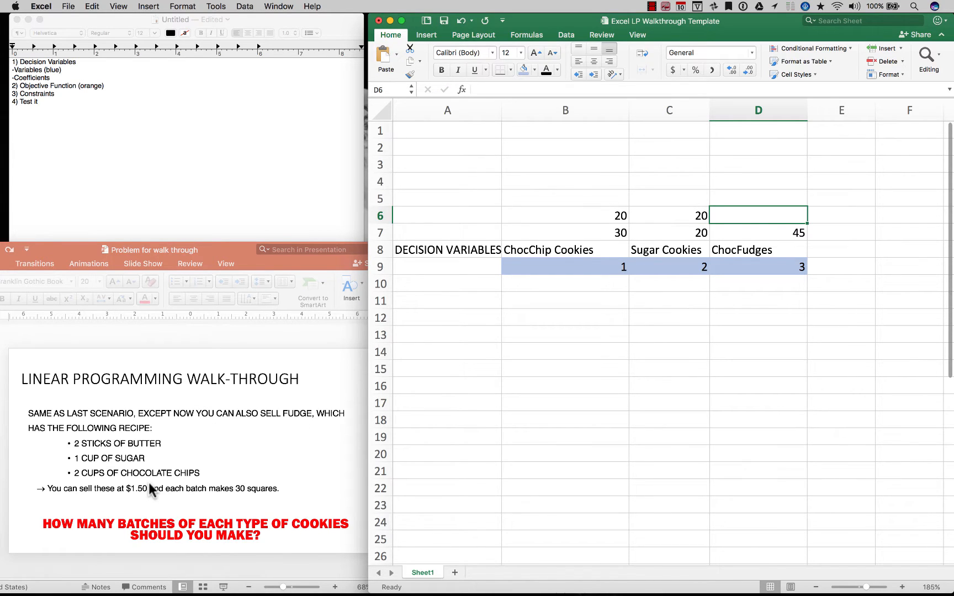
pyautogui.write('30')
pyautogui.press('Tab')
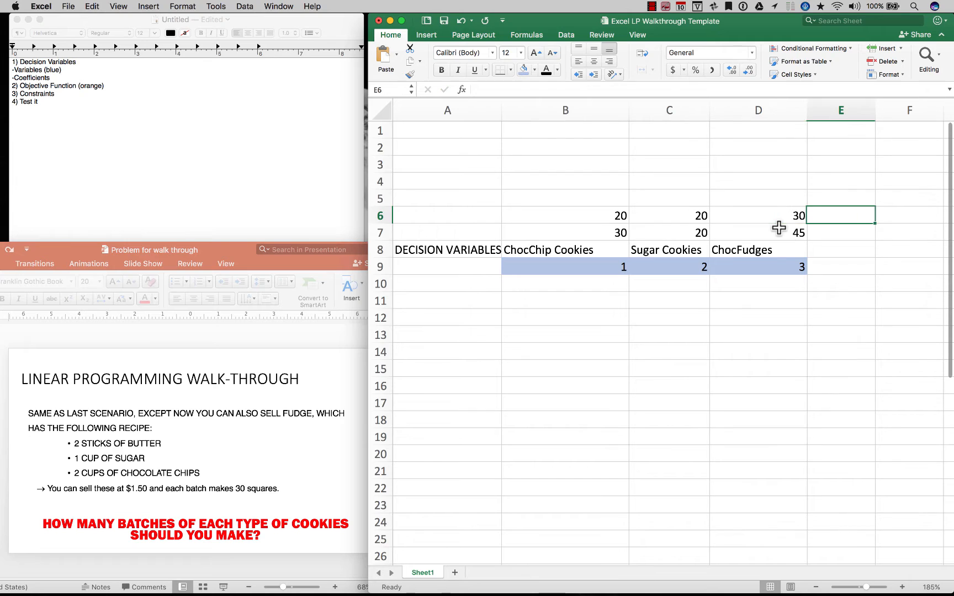
# Consult the bake sale pricing slide and enter the unit prices 1.50 in B5 and 1 in C5
pyautogui.scroll(2, 153, 414)
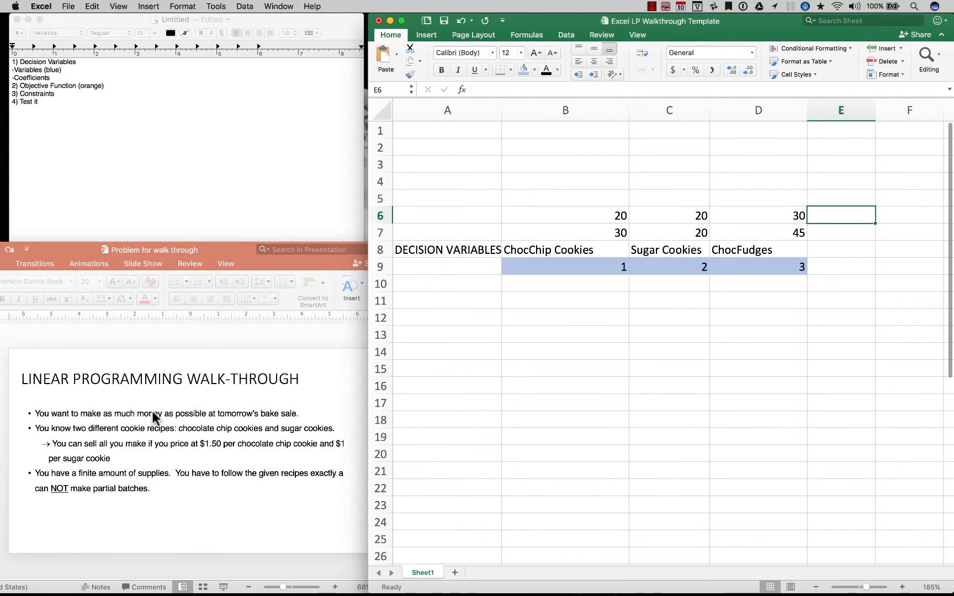
pyautogui.doubleClick(554, 197)
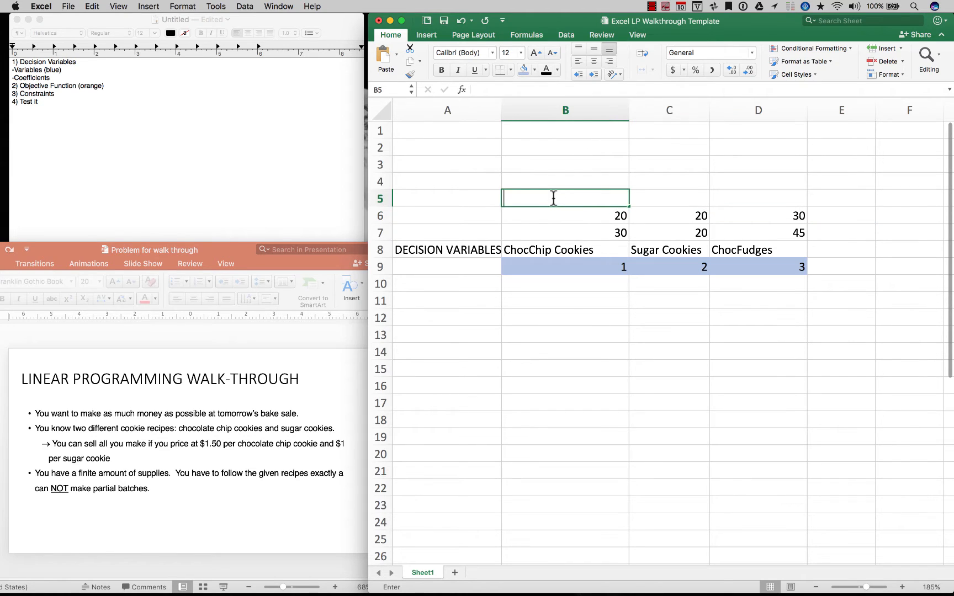
pyautogui.write('1.50')
pyautogui.press('Tab')
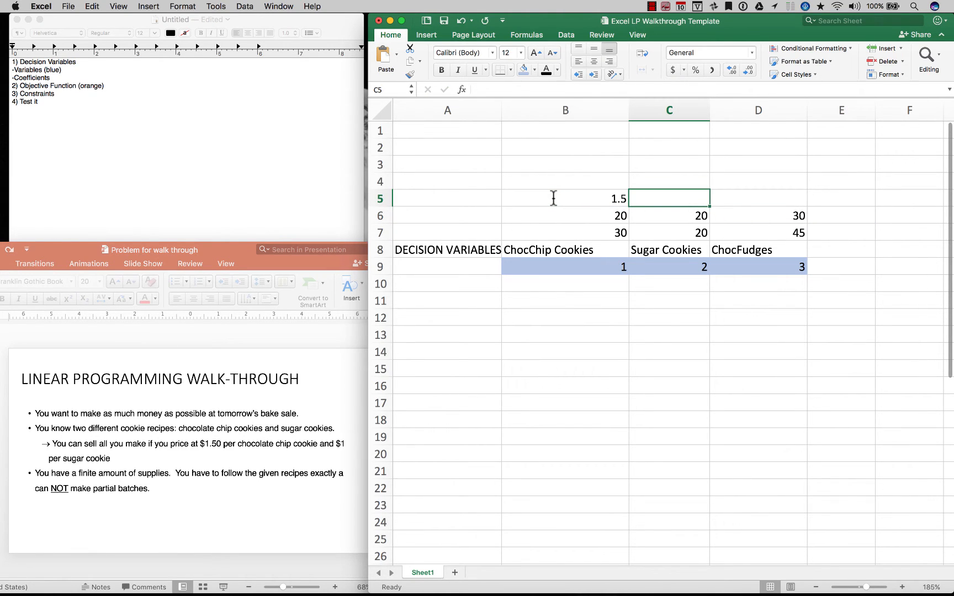
pyautogui.write('1')
pyautogui.press('Tab')
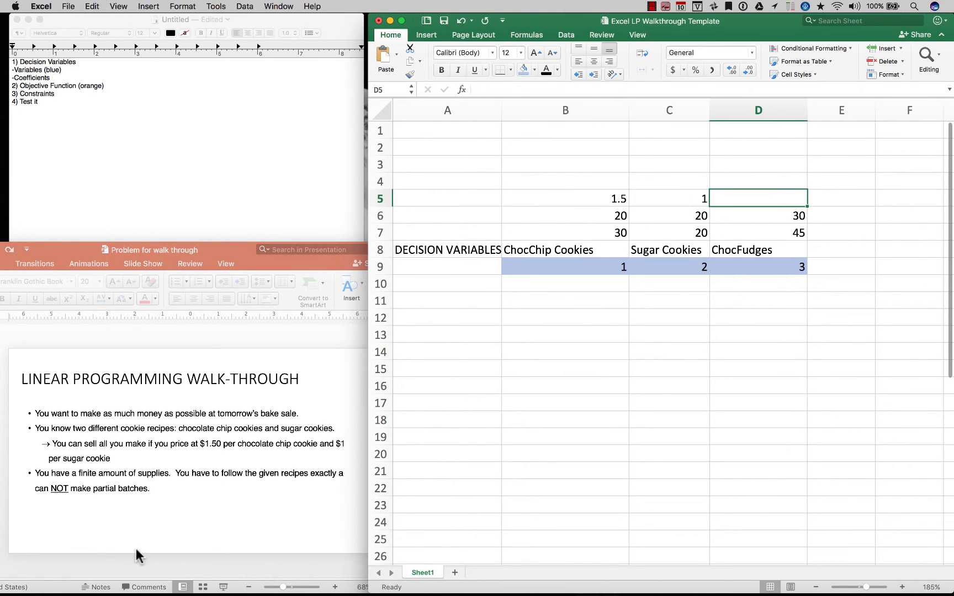
# Consult the fudge slide and enter its unit price of 1.50 in cell D5
pyautogui.scroll(-2, 137, 555)
pyautogui.scroll(2, 136, 555)
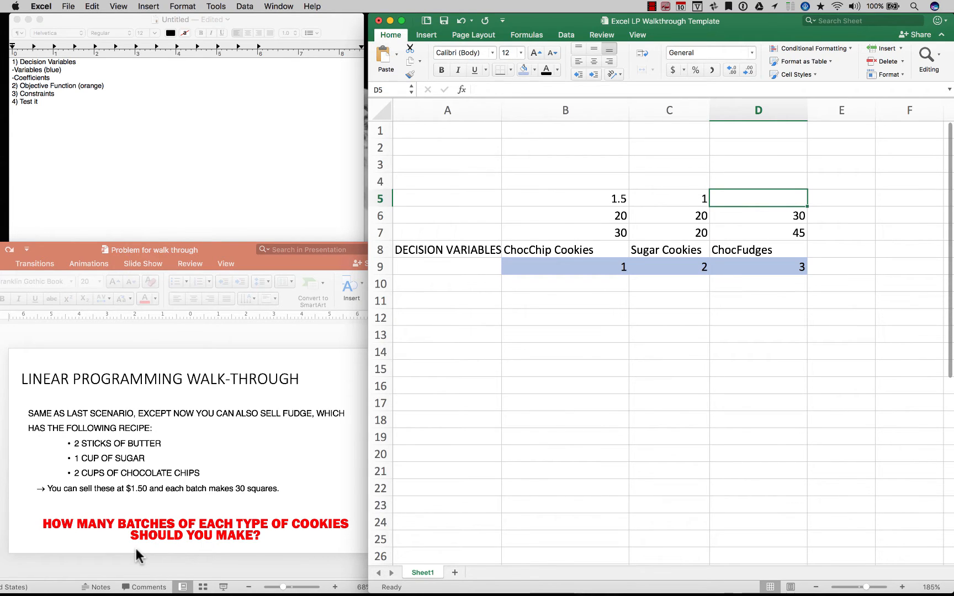
pyautogui.write('1.50')
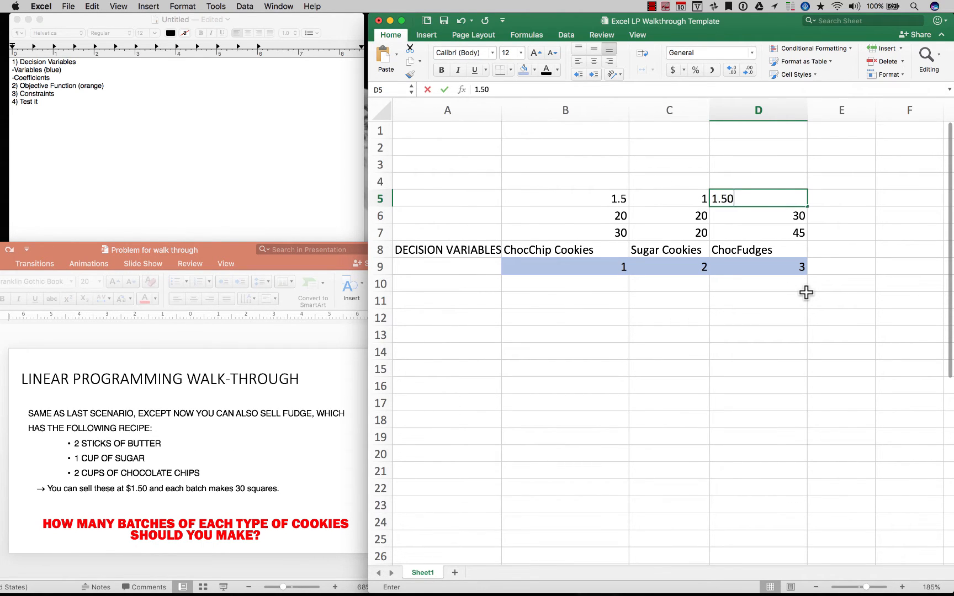
pyautogui.press('Tab')
# Format the unit prices in B5:D5 as Currency
pyautogui.moveTo(605, 197); pyautogui.dragTo(773, 202)
pyautogui.press('super+1')
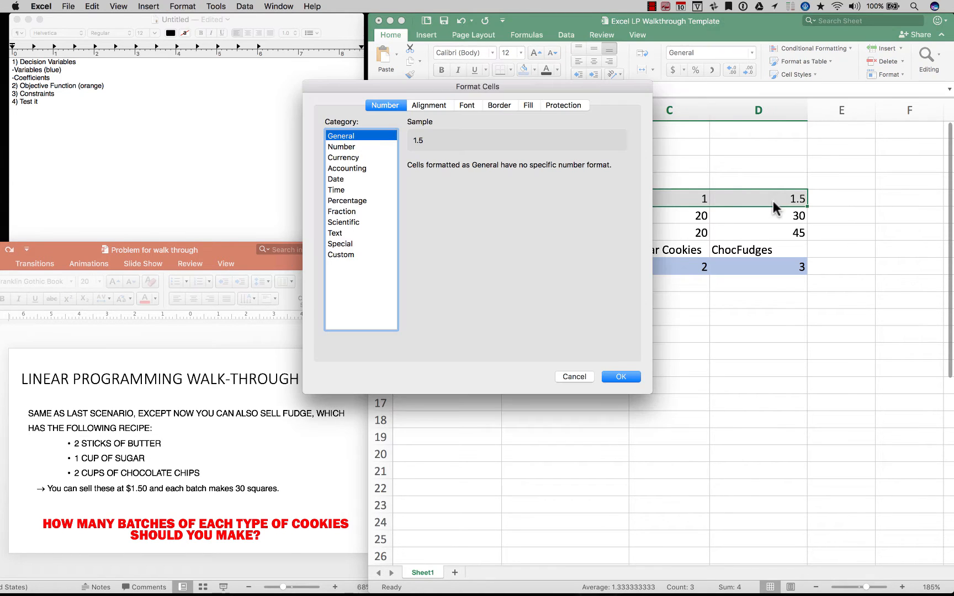
pyautogui.click(338, 156)
pyautogui.press('Return')
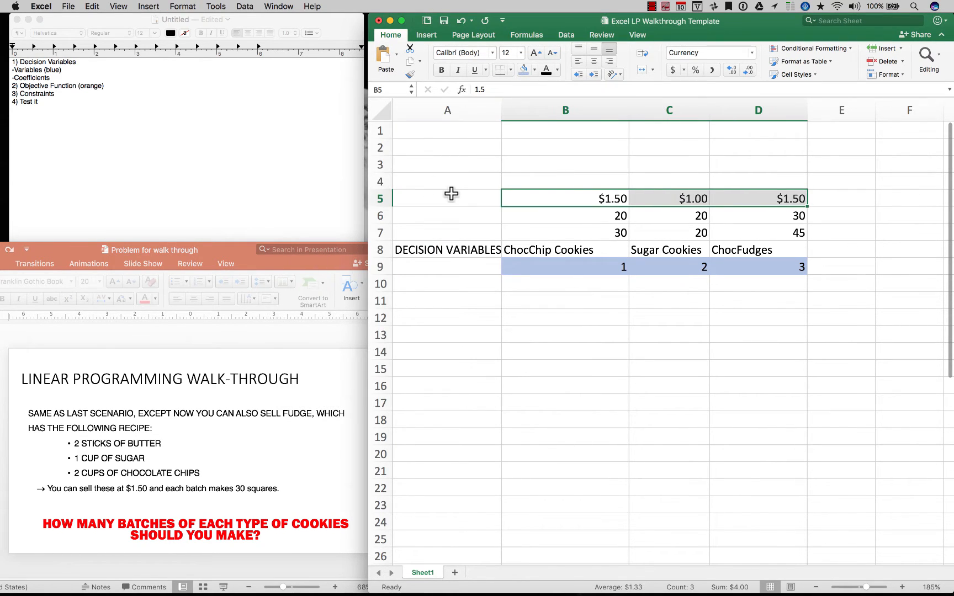
# Label the coefficient rows in column A: "price/each" in A5, "No. in Batch" in A6 and "Price/Batch" in A7
pyautogui.click(449, 196)
pyautogui.write('price/each')
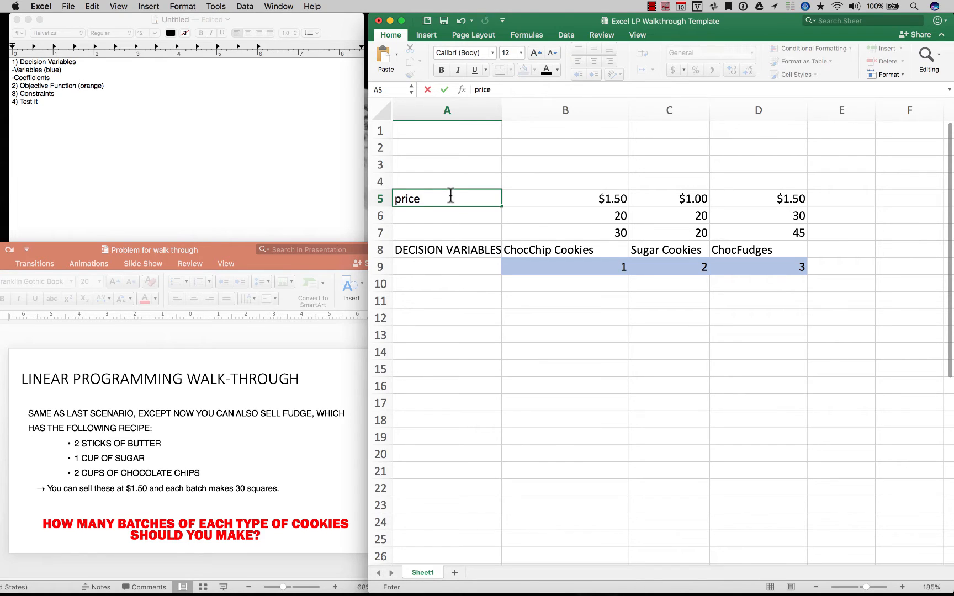
pyautogui.press('Return')
pyautogui.write('No. in Batch')
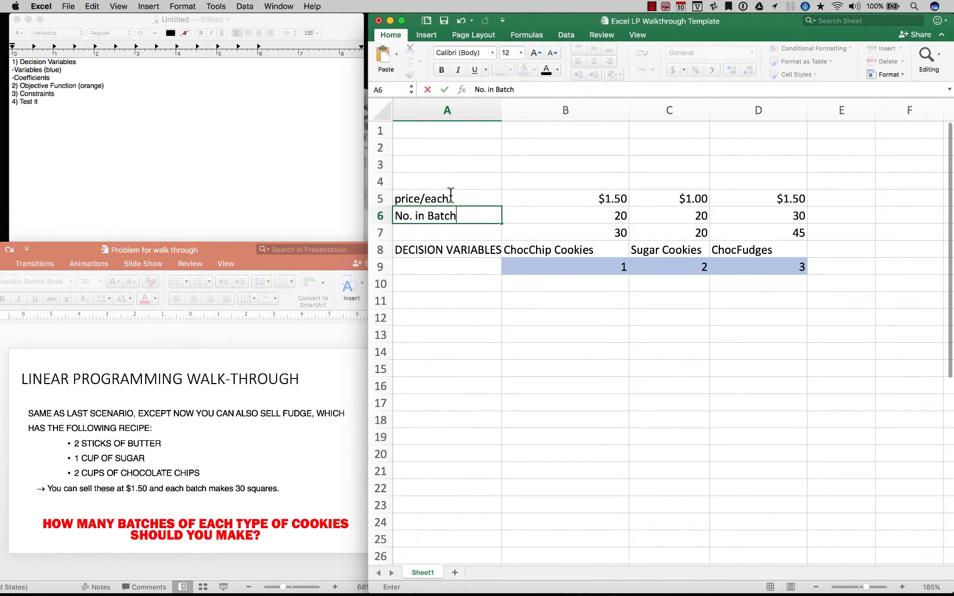
pyautogui.press('Return')
pyautogui.write('Price/Batch')
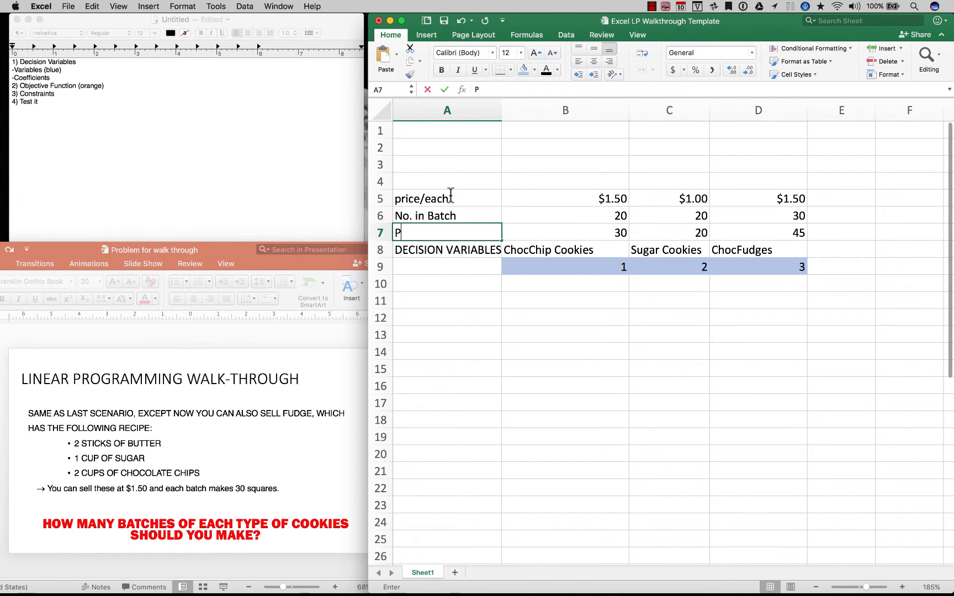
# Capitalize the label in cell A5 so it reads "Price/Each"
pyautogui.doubleClick(396, 198)
pyautogui.press('Delete')
pyautogui.write('P')
pyautogui.press('Right')
pyautogui.press('Right')
pyautogui.press('Right')
pyautogui.press('Right')
pyautogui.press('Right')
pyautogui.press('Right')
pyautogui.press('BackSpace')
pyautogui.write('E')
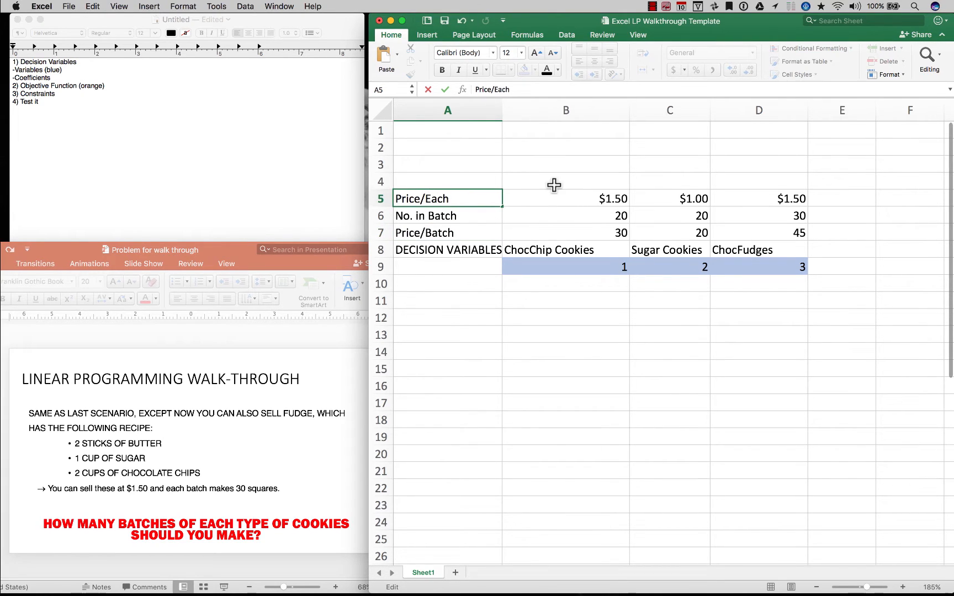
pyautogui.click(553, 185)
# Replace the hard-coded chocolate chip batch price in B7 with the formula =B6*B5
pyautogui.click(605, 234)
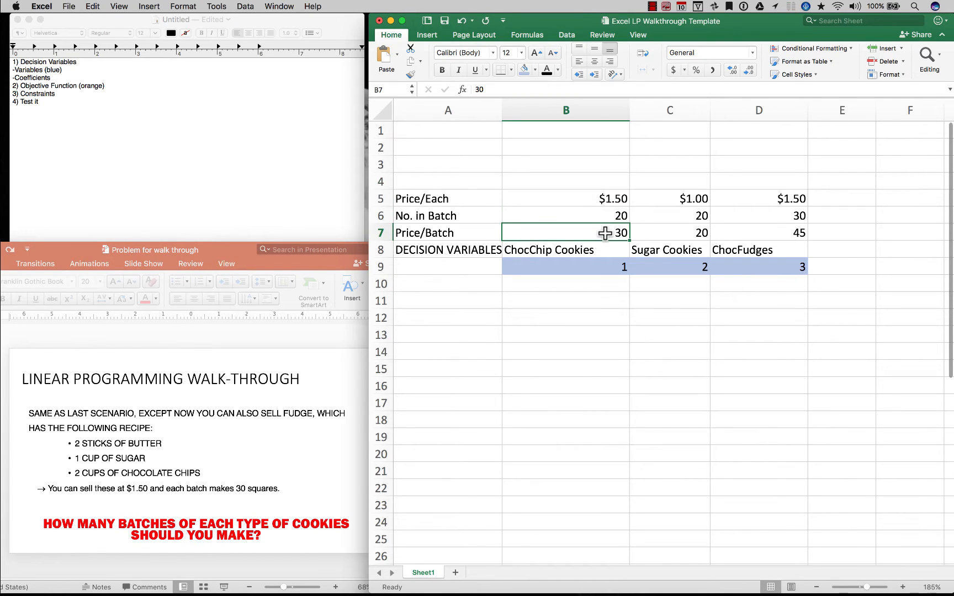
pyautogui.write('=')
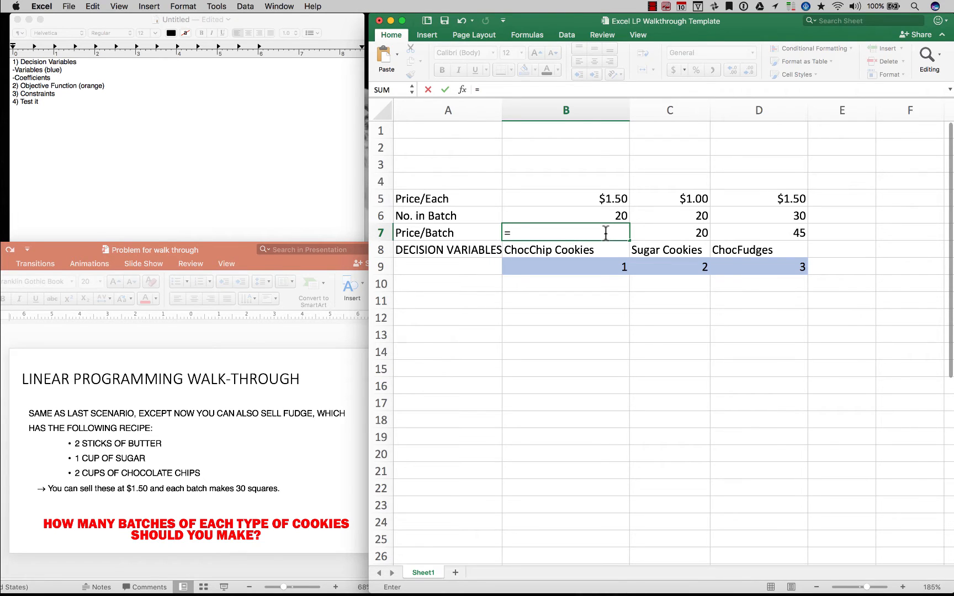
pyautogui.press('Up')
pyautogui.write('*')
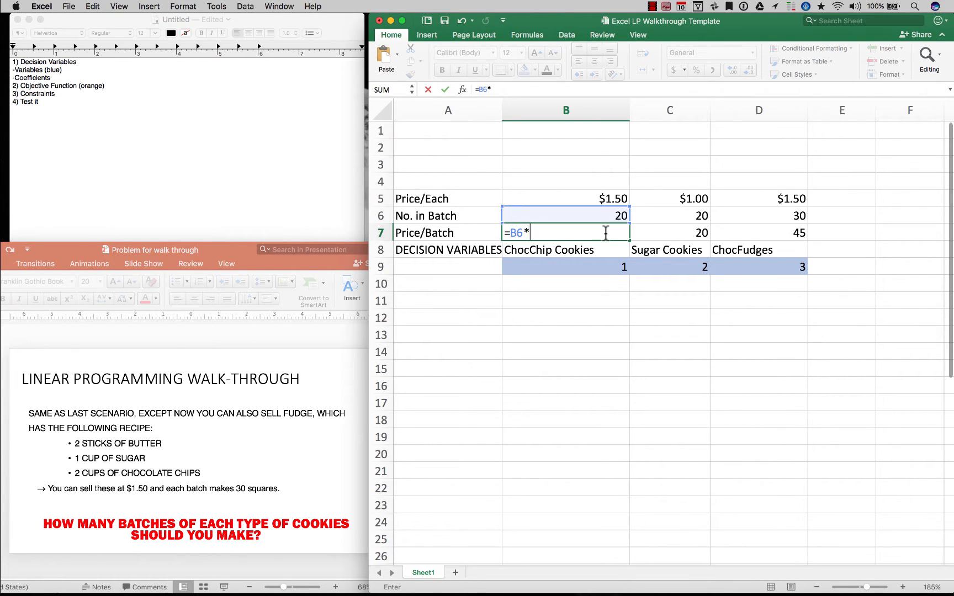
pyautogui.press('Up')
# Fill the batch price formula from B7 across to C7 and D7, and check the copied formulas
pyautogui.press('Up')
pyautogui.press('Return')
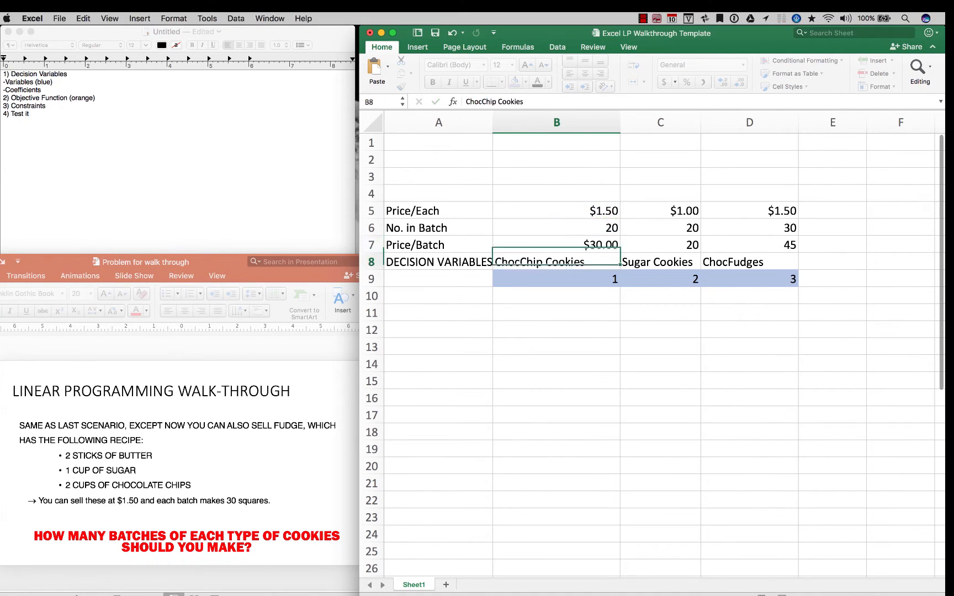
pyautogui.press('Up')
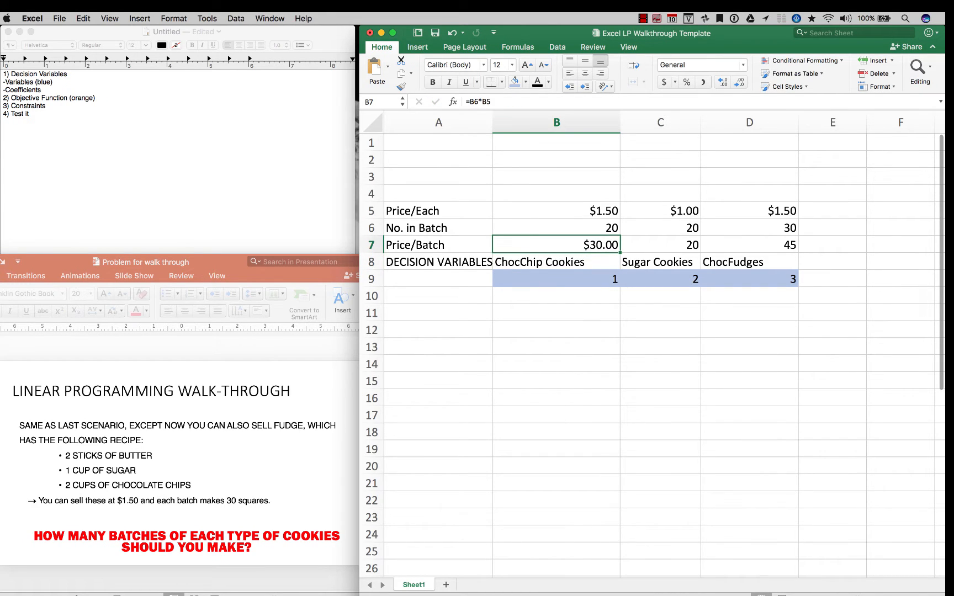
pyautogui.hotkey('shift', 'Right')
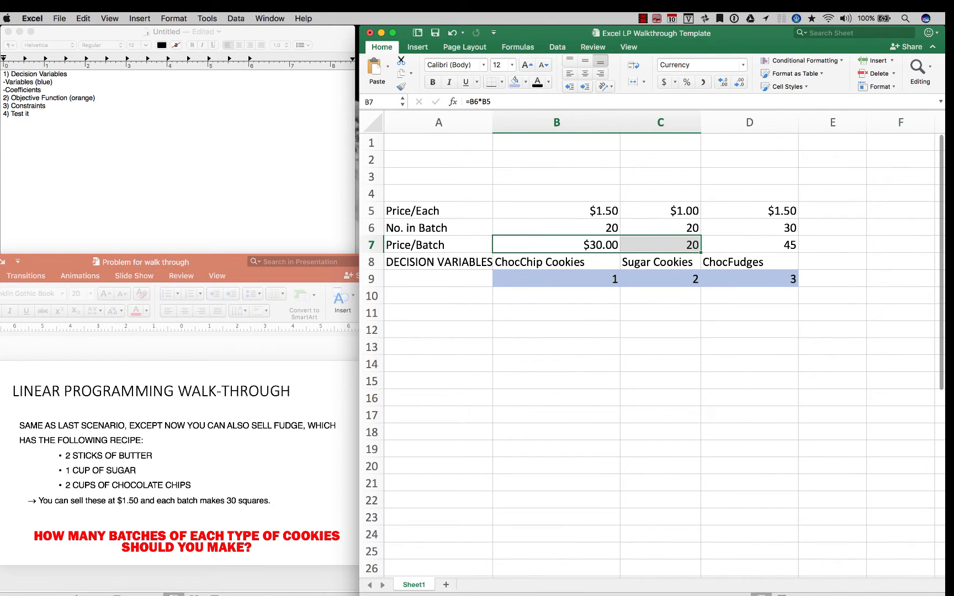
pyautogui.hotkey('shift', 'Right')
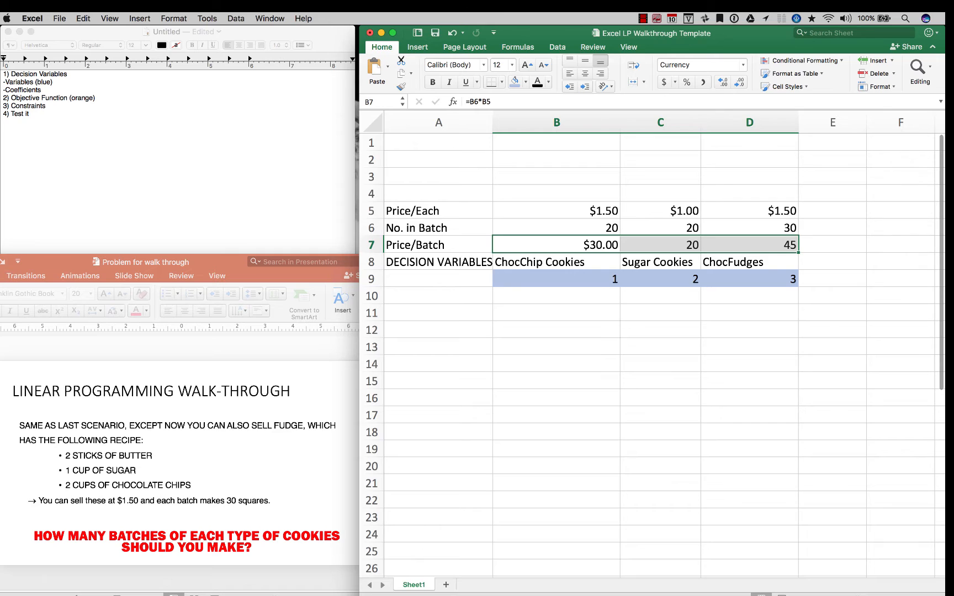
pyautogui.hotkey('ctrl', 'r')
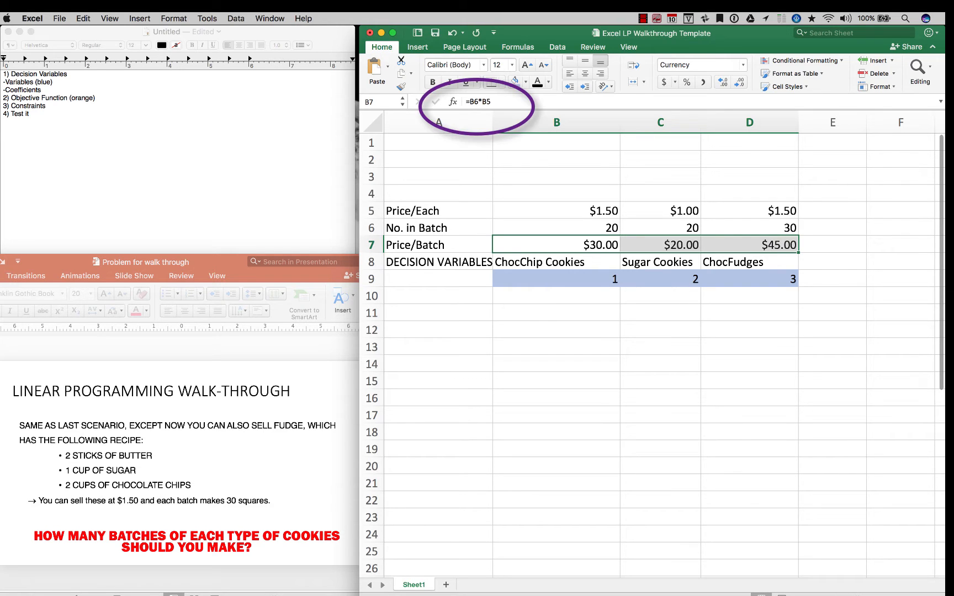
pyautogui.press('Right')
pyautogui.press('Right')
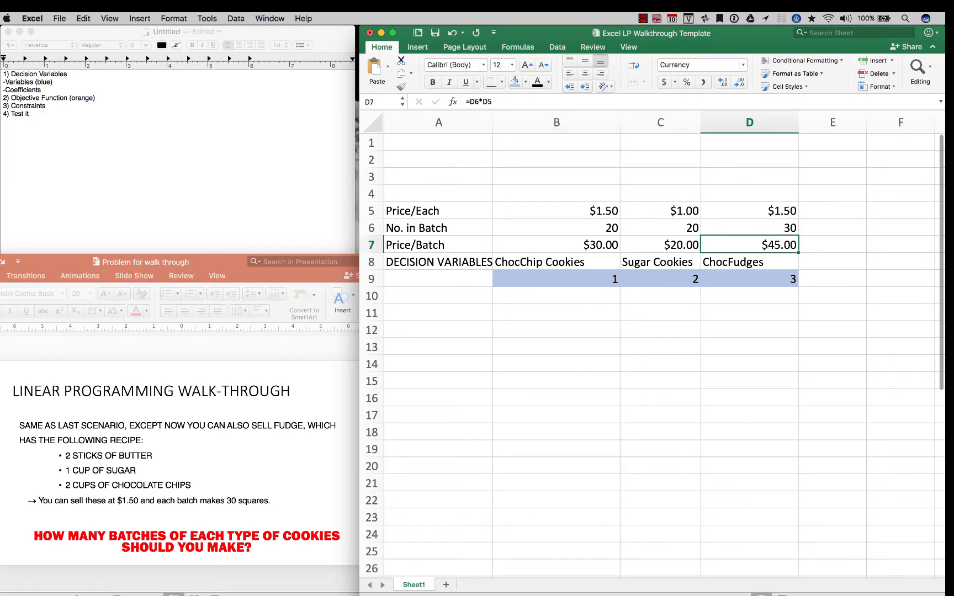
# Test the batch price formula by changing the sugar cookie price in C5 to 1.50 and restoring it to 1.00
pyautogui.click(660, 211)
pyautogui.write('150')
pyautogui.press('Return')
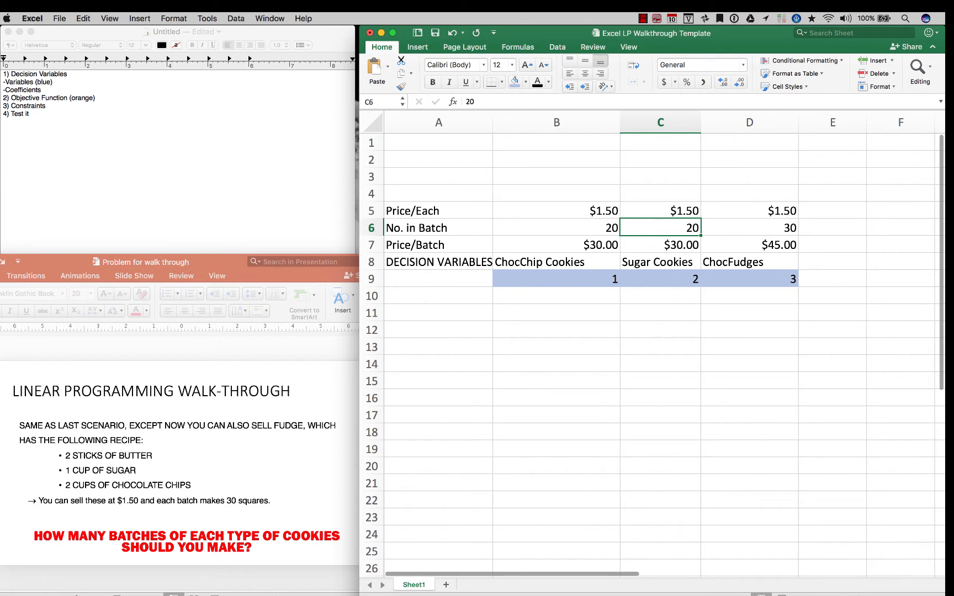
pyautogui.click(660, 211)
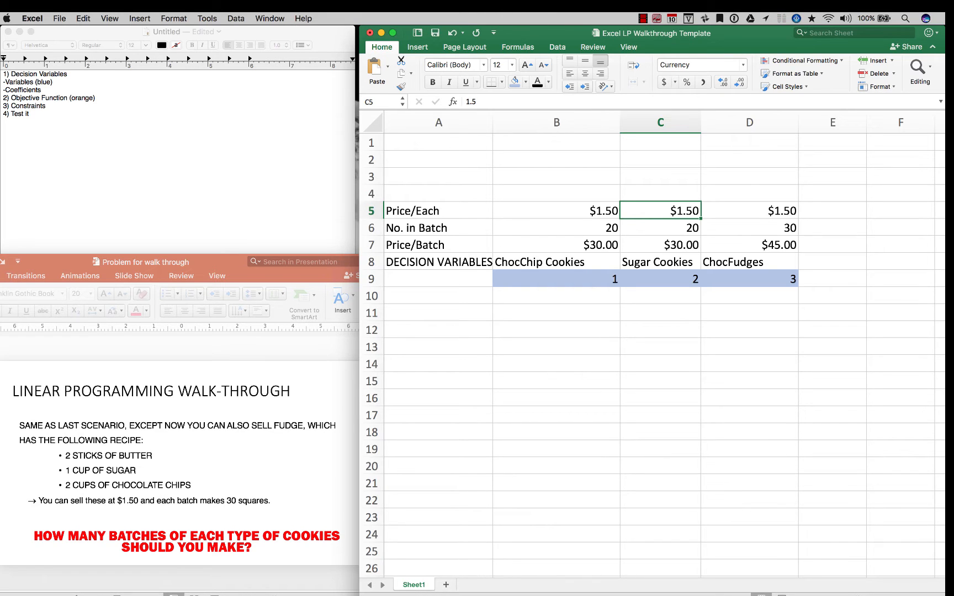
pyautogui.write('1.00')
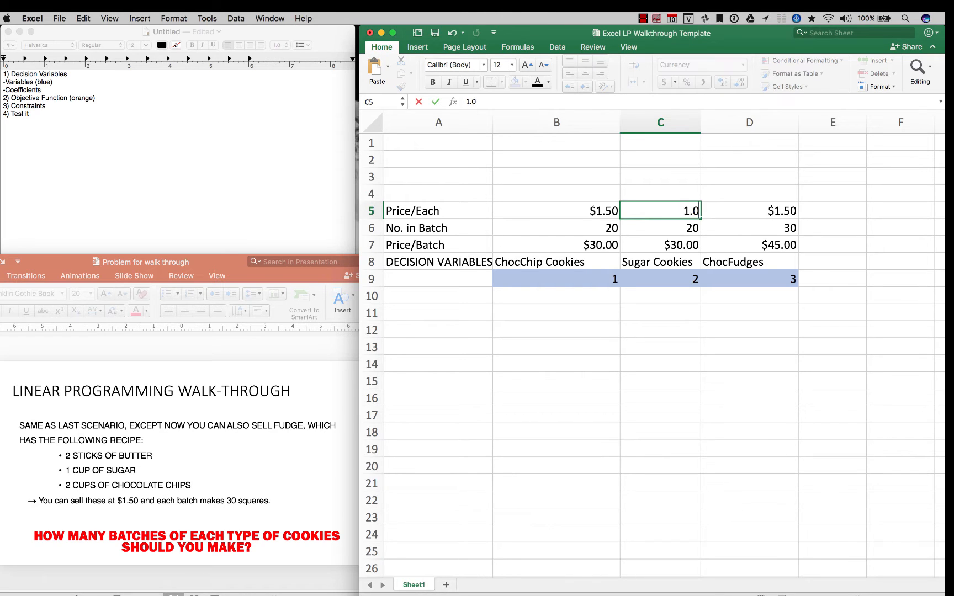
pyautogui.press('Return')
# Bring up the Adjusted Mathematical Model slide in PowerPoint, and add a bold, underlined "OBJ FUNCT" heading in cell E8 in Excel
pyautogui.press('super+Tab')
pyautogui.press('Down')
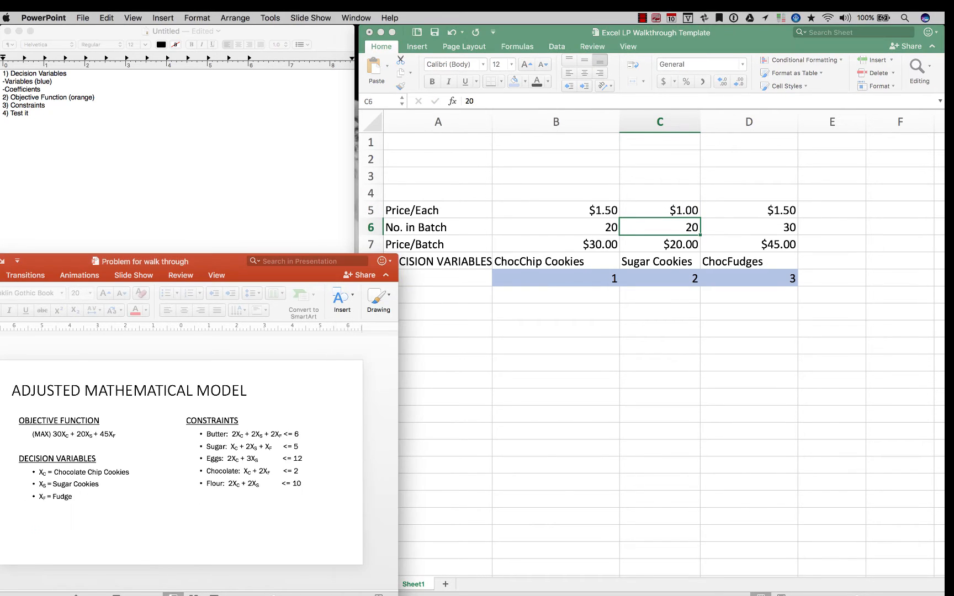
pyautogui.press('super+Tab')
pyautogui.click(832, 261)
pyautogui.write('OBJ')
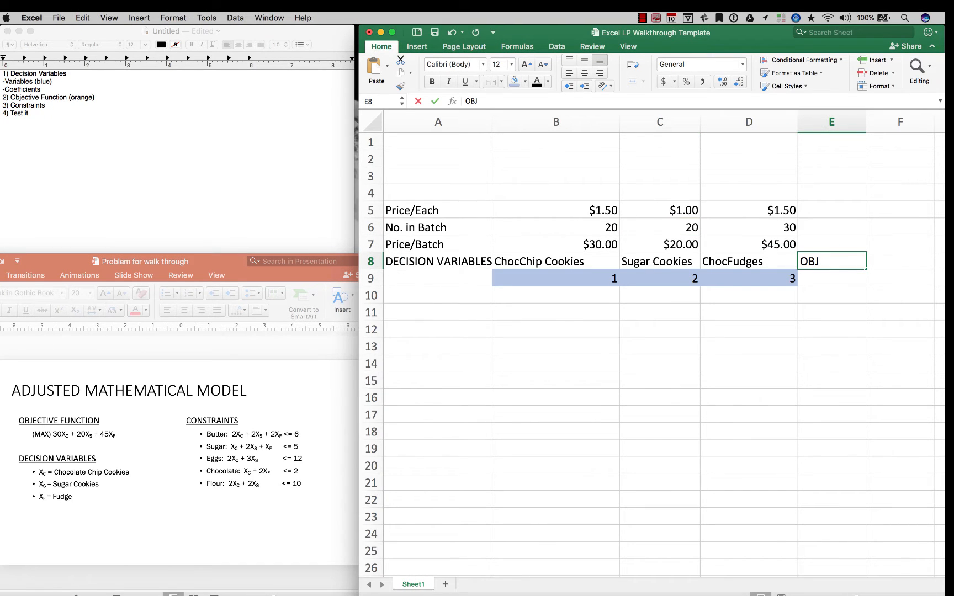
pyautogui.write(' FUNCT')
pyautogui.press('Return')
pyautogui.press('Up')
pyautogui.press('super+b')
pyautogui.press('super+u')
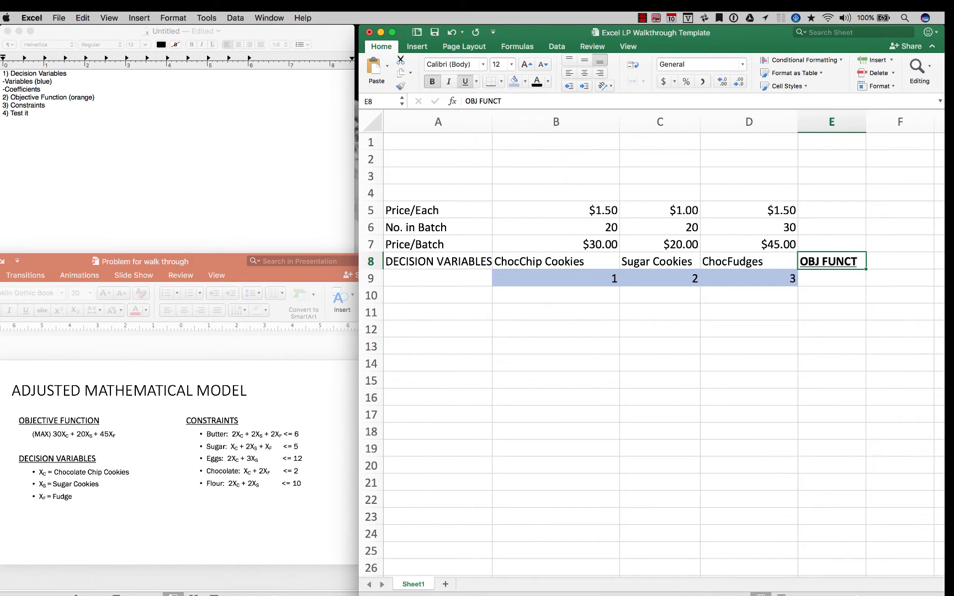
# Make the DECISION VARIABLES heading in A8 bold and underlined, and fit column A to its contents
pyautogui.click(437, 261)
pyautogui.click(438, 312)
pyautogui.click(438, 261)
pyautogui.press('super+b')
pyautogui.press('super+u')
pyautogui.doubleClick(492, 122)
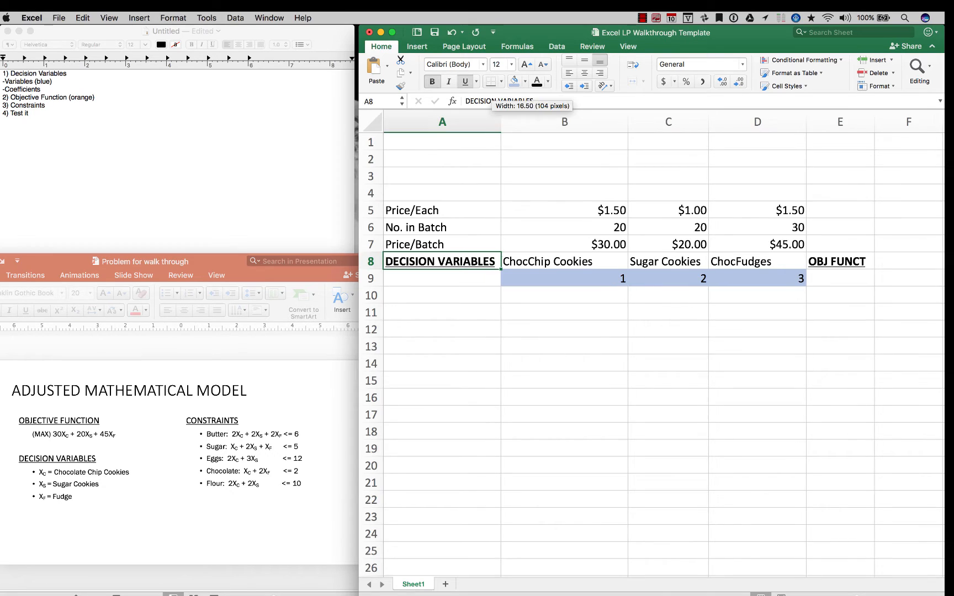
# Fill the objective function cell E9 with light orange
pyautogui.click(840, 278)
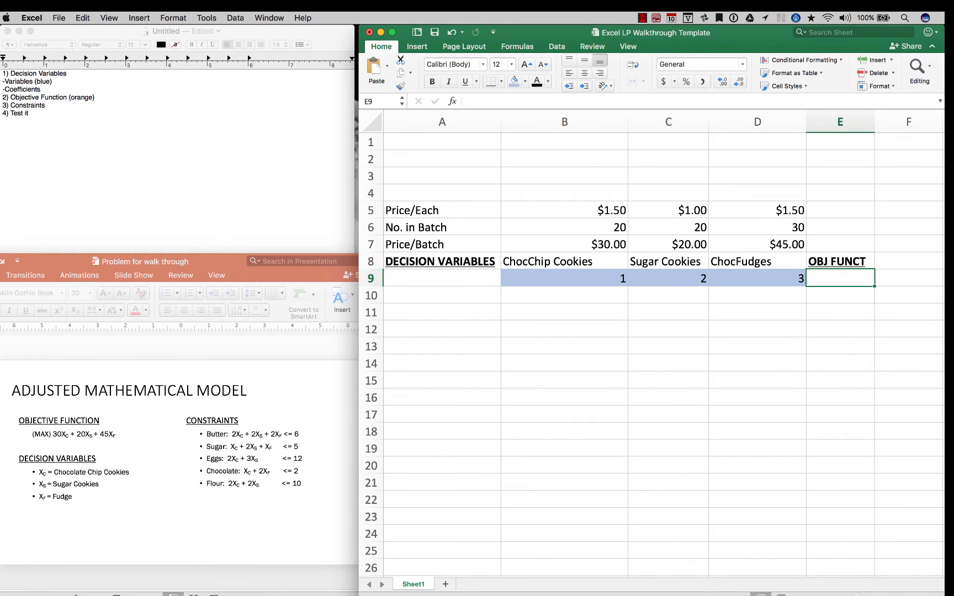
pyautogui.click(525, 81)
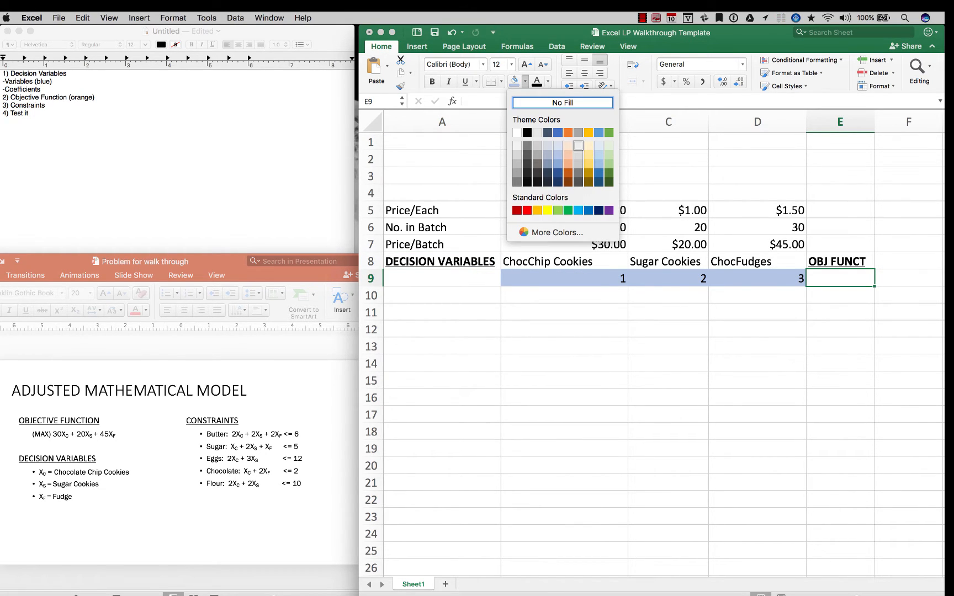
pyautogui.click(567, 155)
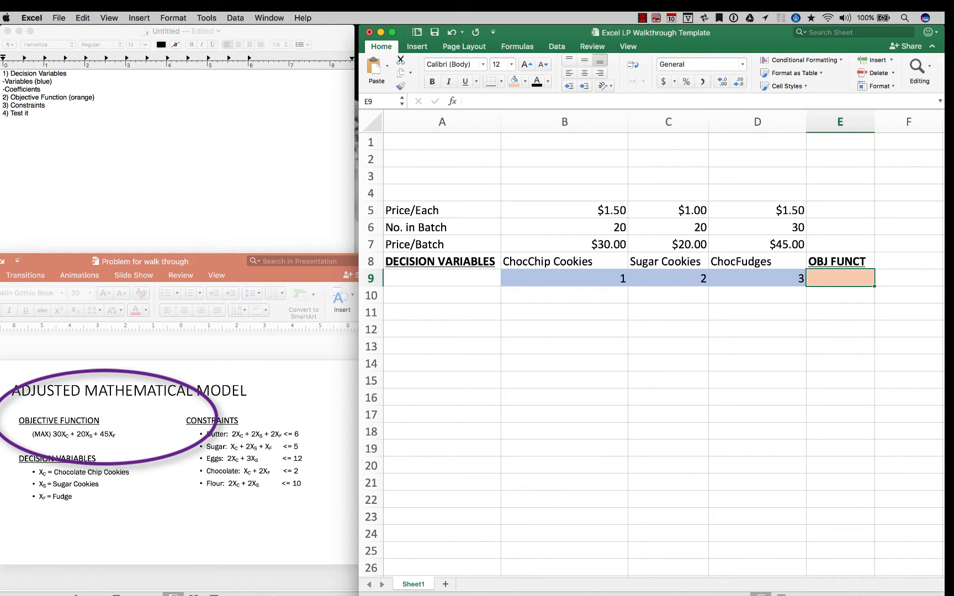
# Examine the objective function on the PowerPoint slide and match each Excel batch price in row 7 with its decision variable in row 9
pyautogui.click(67, 524)
pyautogui.scroll(5, 67, 524)
pyautogui.hscroll(-5, 67, 525)
pyautogui.scroll(1, 67, 525)
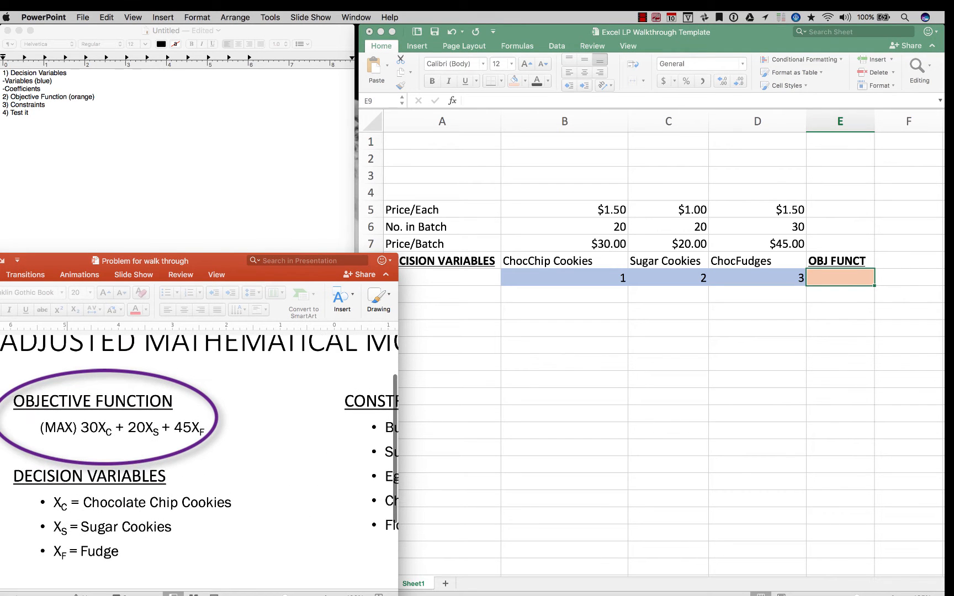
pyautogui.press('super+Tab')
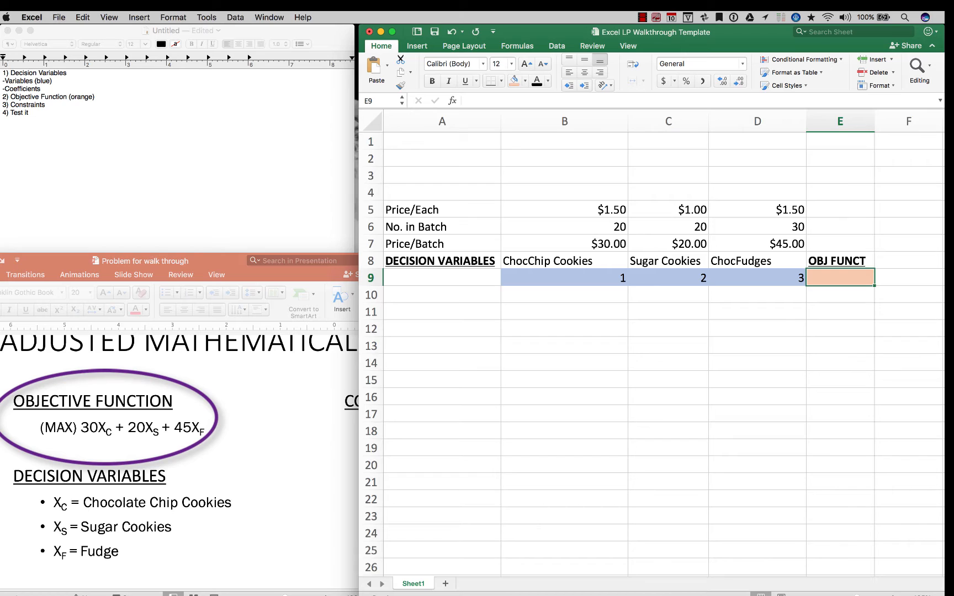
pyautogui.click(564, 244)
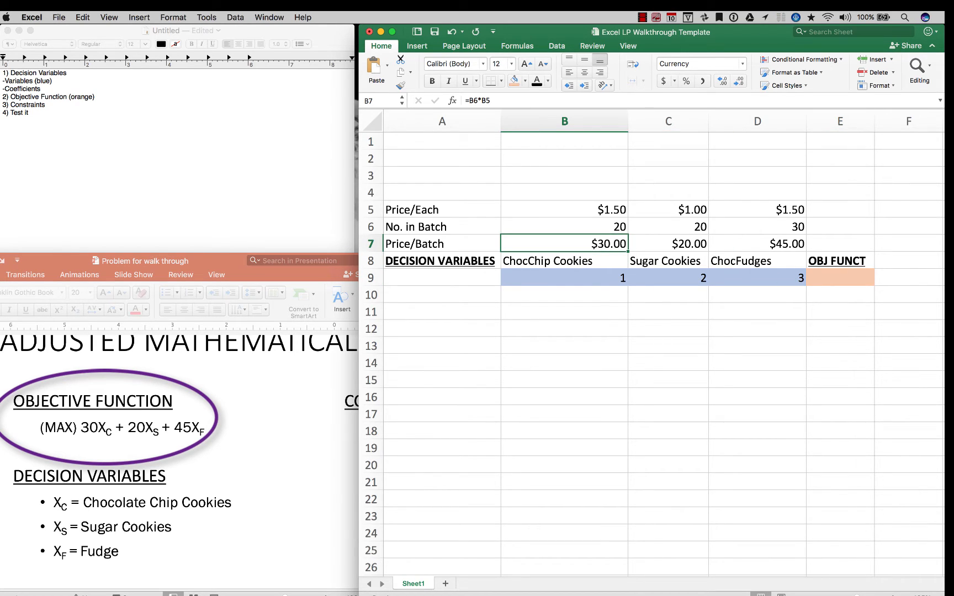
pyautogui.click(564, 277)
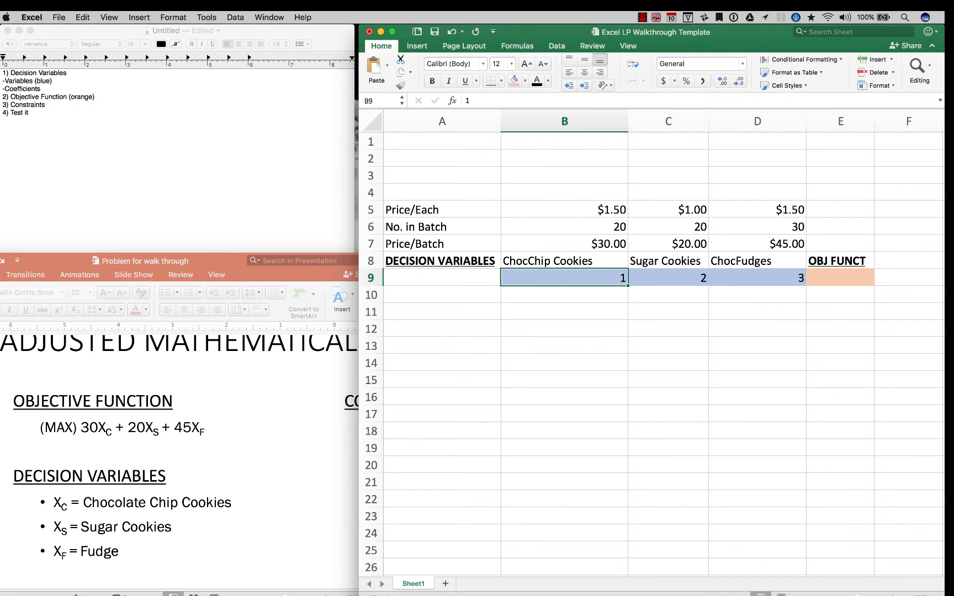
pyautogui.click(668, 244)
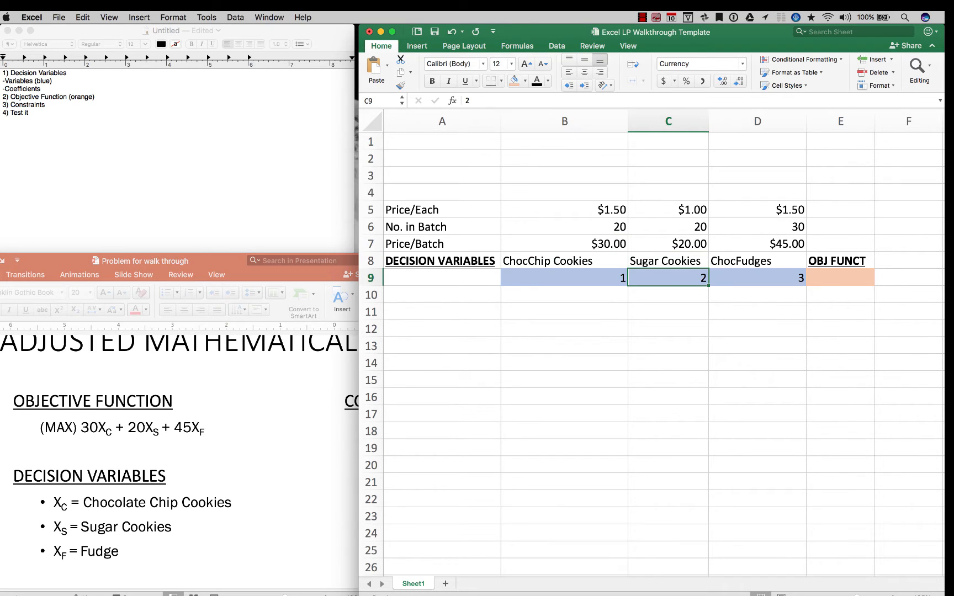
pyautogui.click(757, 244)
pyautogui.click(757, 278)
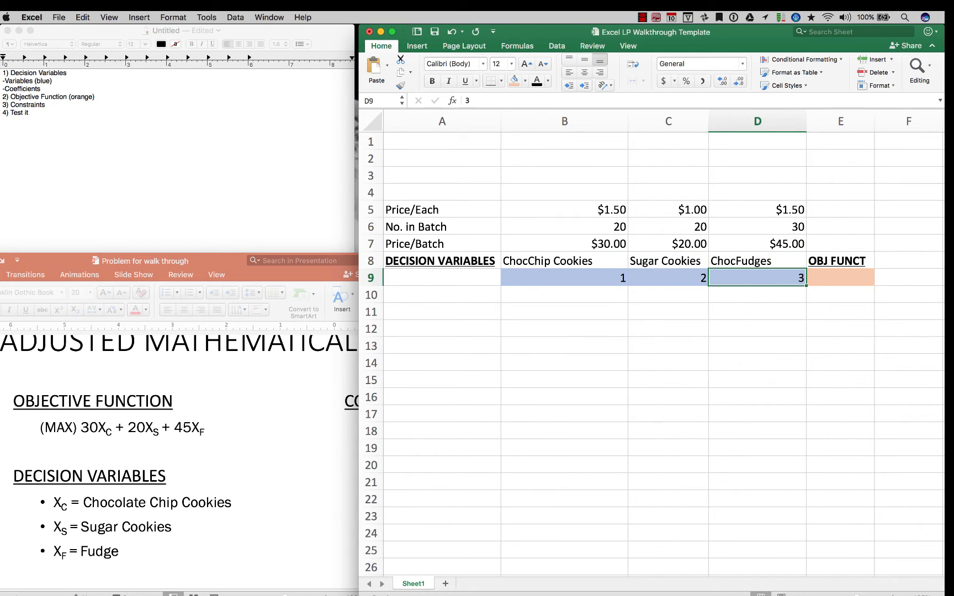
# Enter the long-form objective formula =(B9*B7)+(C9*C7)+(D9*D7) in cell E10
pyautogui.hscroll(3, 757, 278)
pyautogui.click(748, 295)
pyautogui.write('=')
pyautogui.click(473, 278)
pyautogui.press('BackSpace')
pyautogui.write('(B9*B7)')
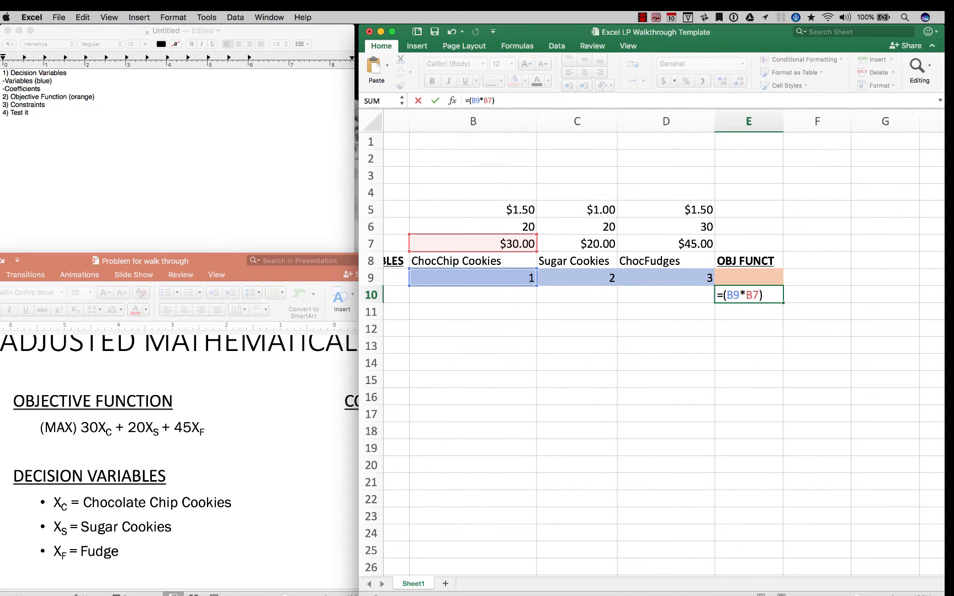
pyautogui.write('+(C9*C7)+(D9*D7)')
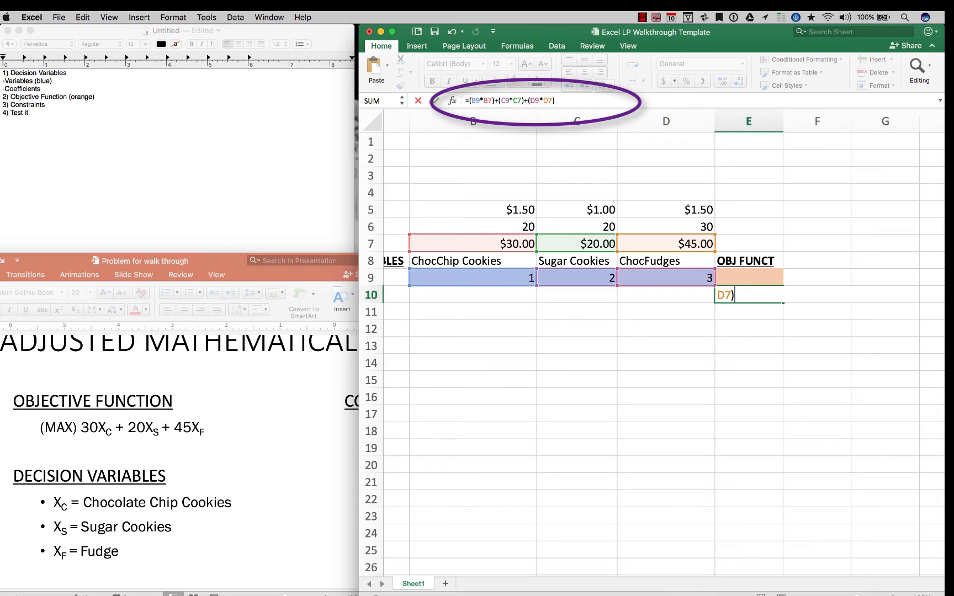
pyautogui.press('Return')
# Enter =SUMPRODUCT(B9:D9,B7:D7) in the objective function cell E9 and clear the long-form formula from E10
pyautogui.press('Up')
pyautogui.press('Up')
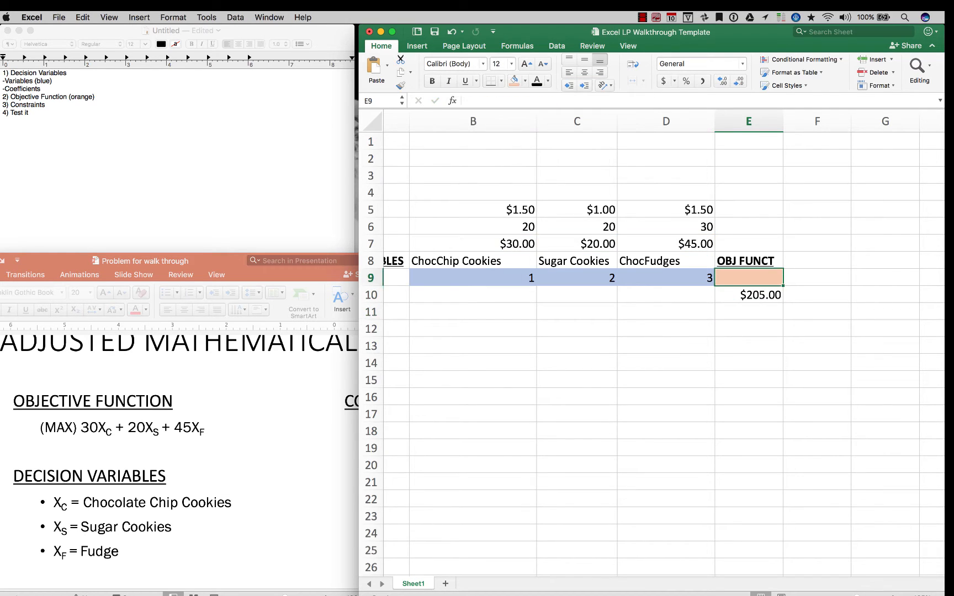
pyautogui.write('=sumprod')
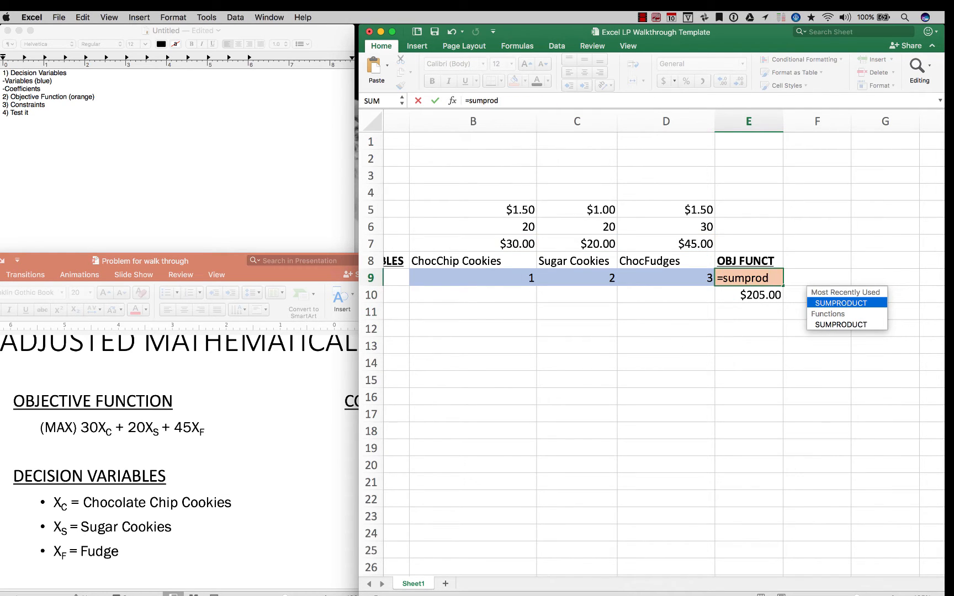
pyautogui.press('Tab')
pyautogui.moveTo(475, 278); pyautogui.dragTo(689, 277)
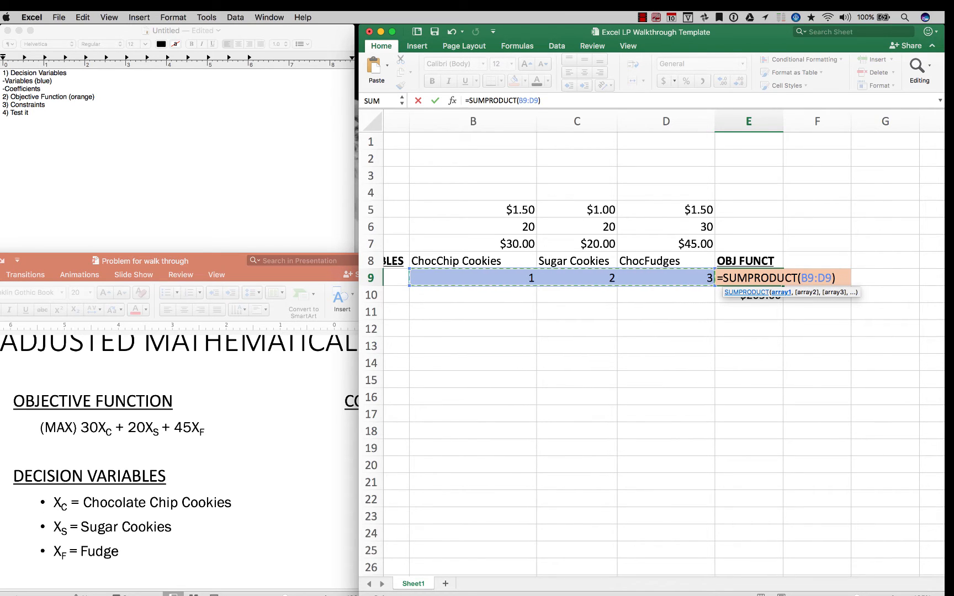
pyautogui.write(',')
pyautogui.moveTo(486, 243); pyautogui.dragTo(690, 243)
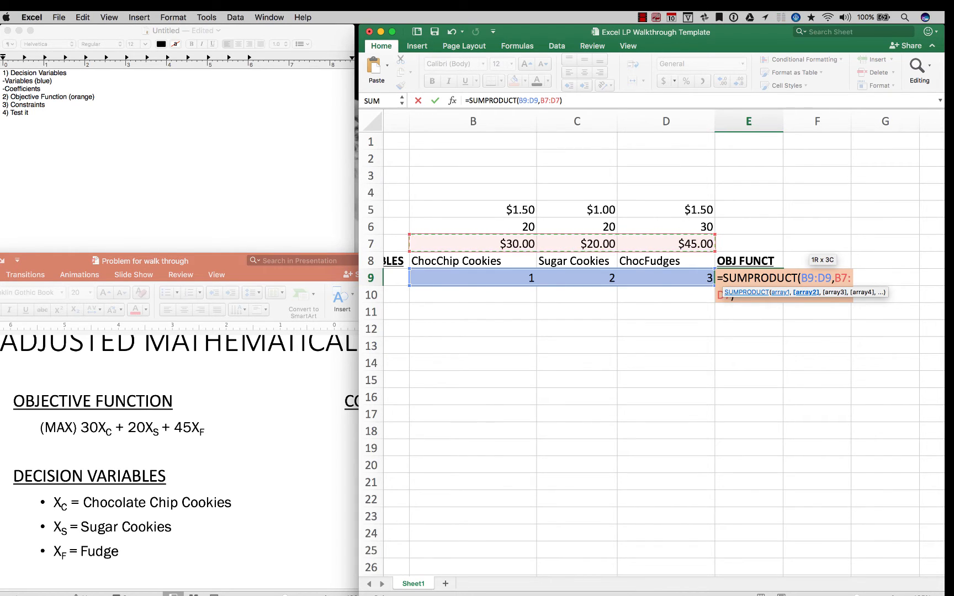
pyautogui.press('Return')
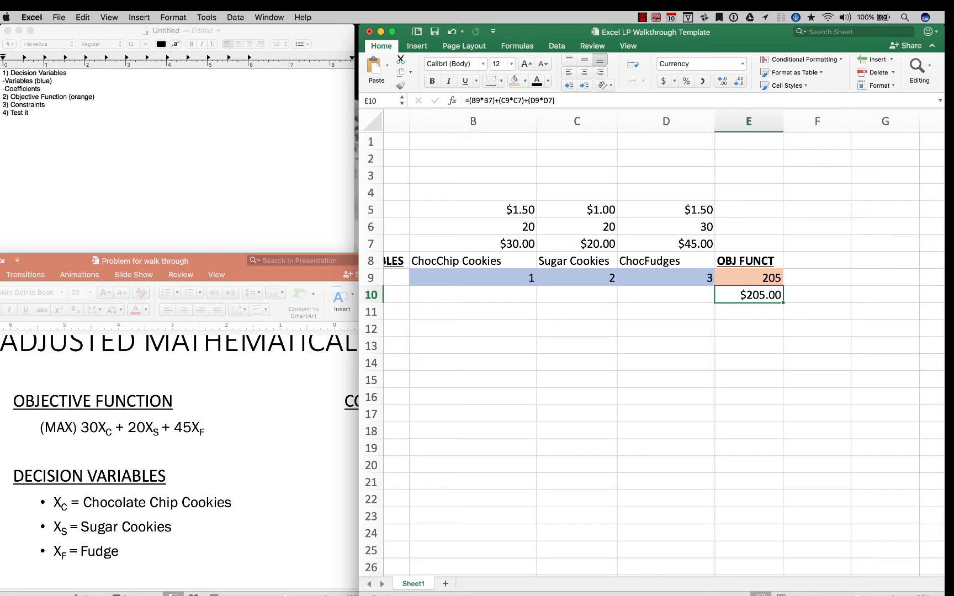
pyautogui.press('Delete')
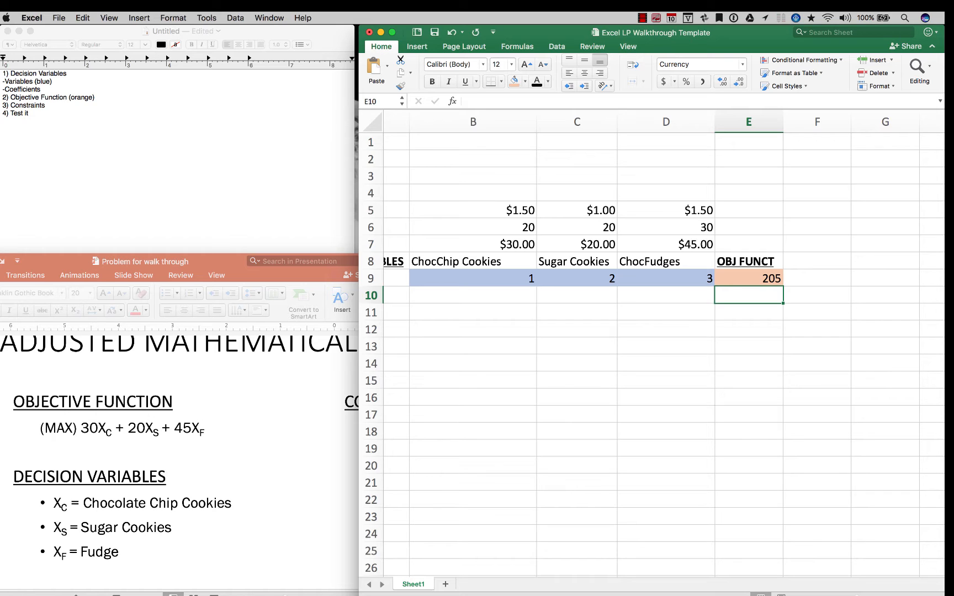
# Set the ChocChip Cookies decision variable in B9 to 2 and check the objective function cell E9
pyautogui.press('Up')
pyautogui.press('Left')
pyautogui.press('Left')
pyautogui.press('Left')
pyautogui.press('Left')
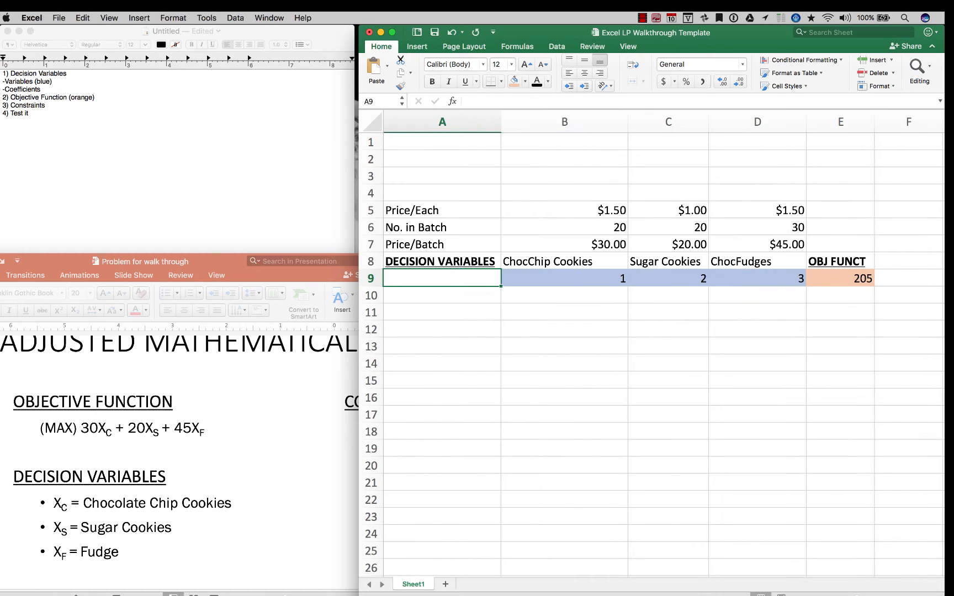
pyautogui.press('Right')
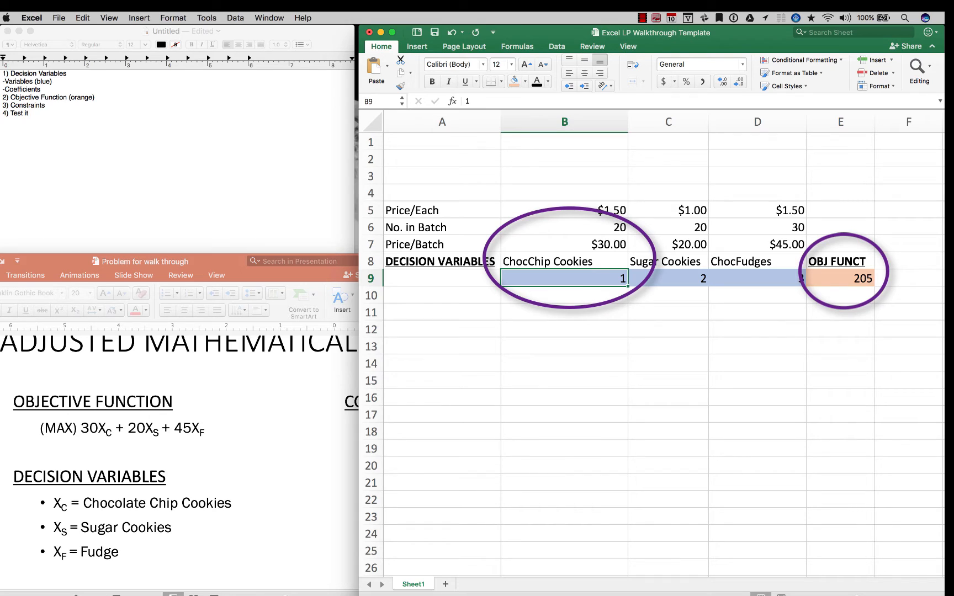
pyautogui.write('2')
pyautogui.press('Right')
pyautogui.press('Right')
pyautogui.press('Right')
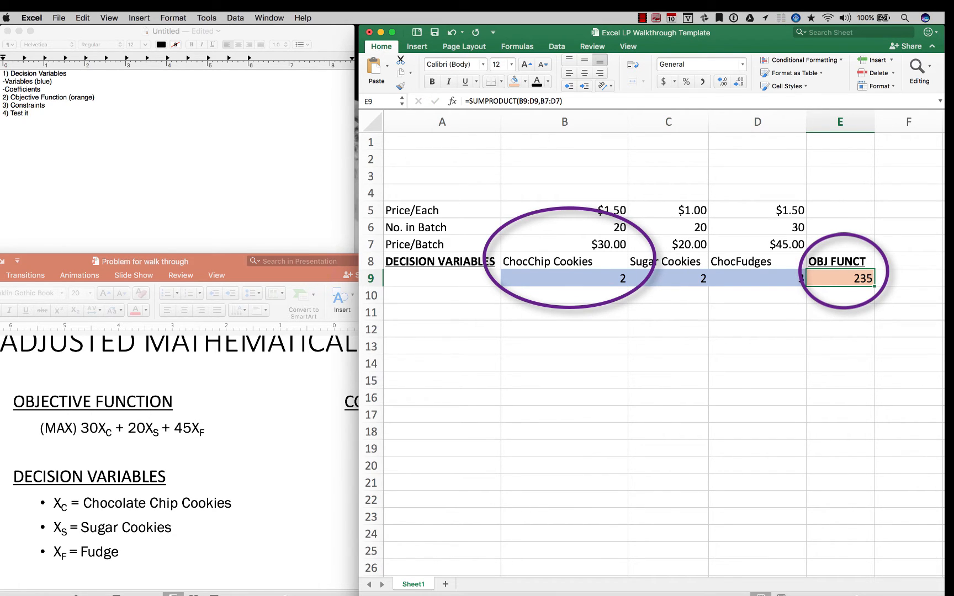
# Format the objective function cell E9 as Currency
pyautogui.press('super+1')
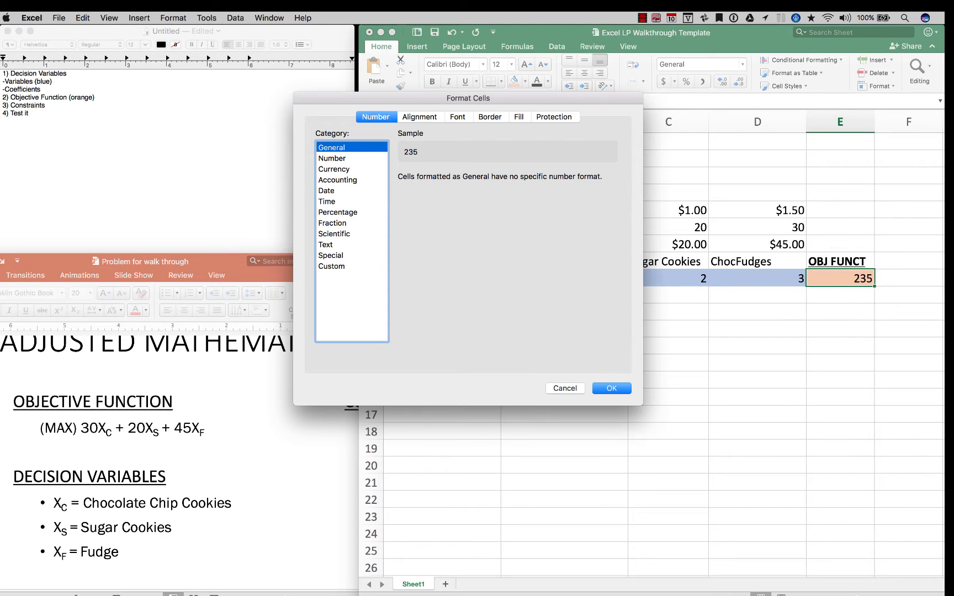
pyautogui.press('Down')
pyautogui.press('Down')
pyautogui.press('Return')
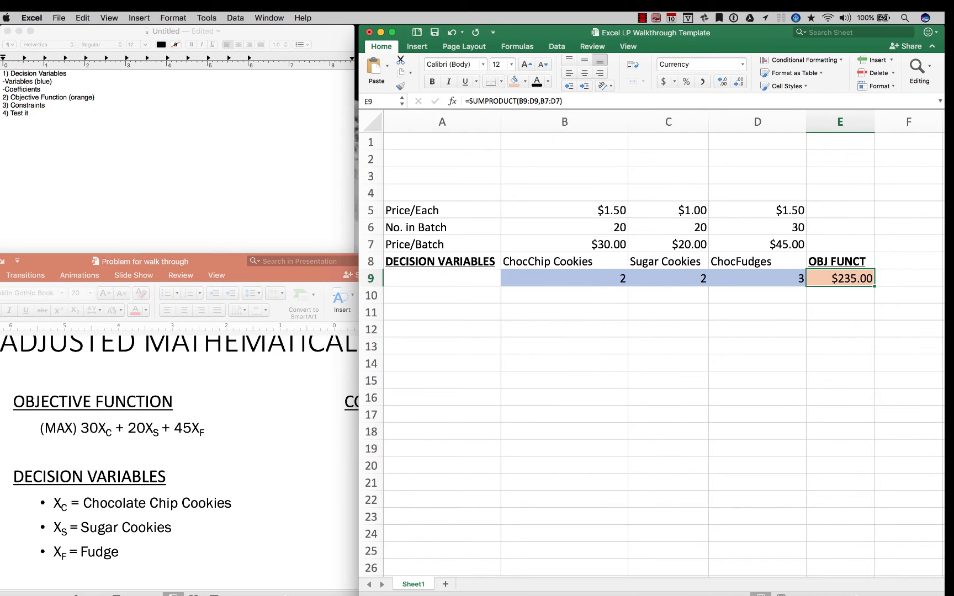
pyautogui.click(757, 363)
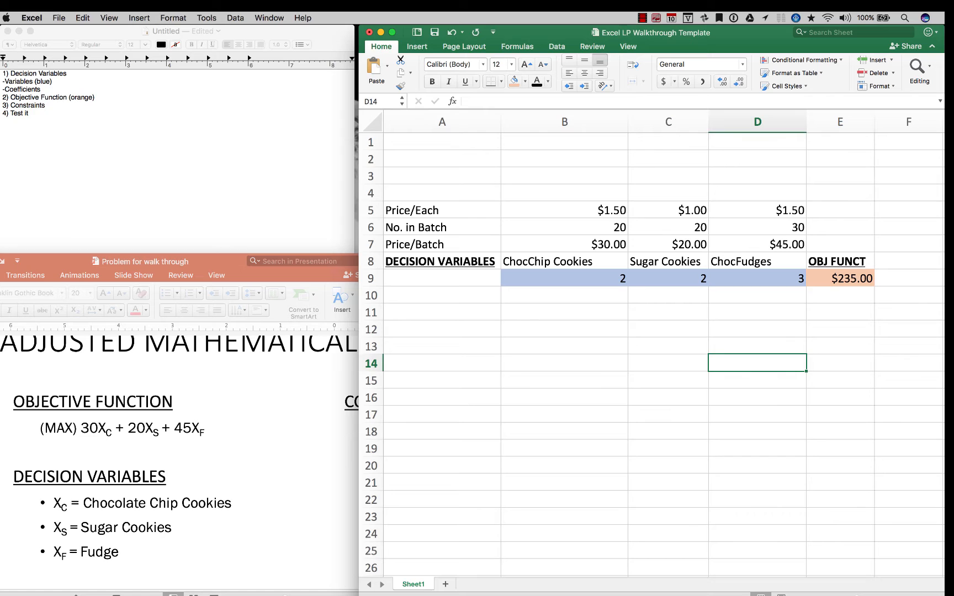
# Set the Sugar Cookies decision variable in C9 to 1 and check the objective function cell E9
pyautogui.click(667, 279)
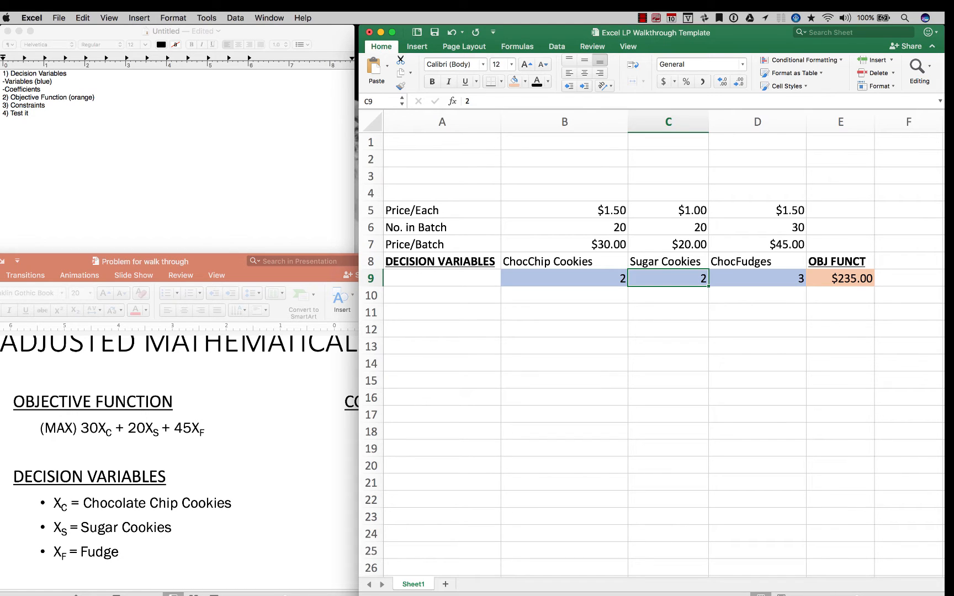
pyautogui.write('1')
pyautogui.press('Tab')
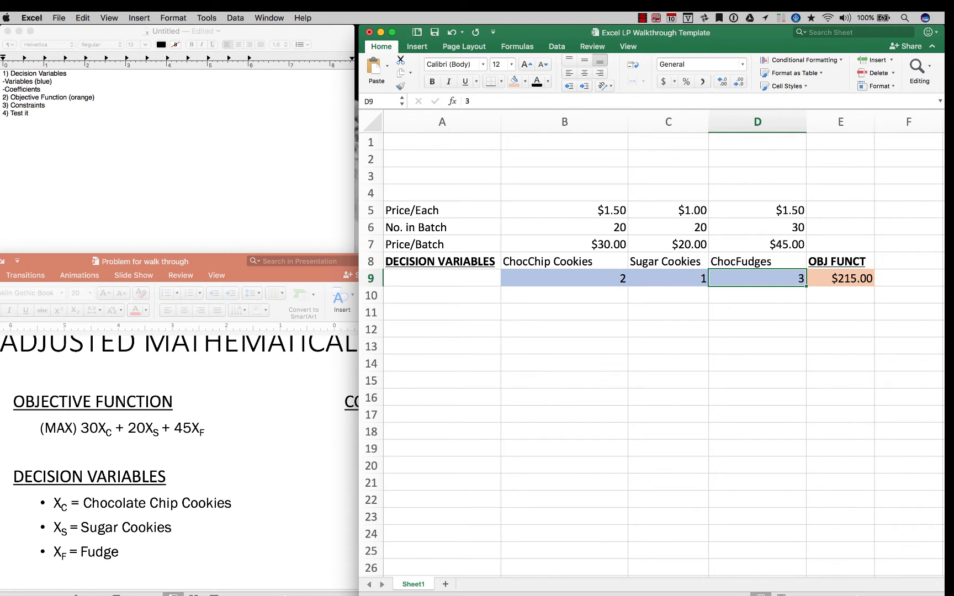
pyautogui.press('Tab')
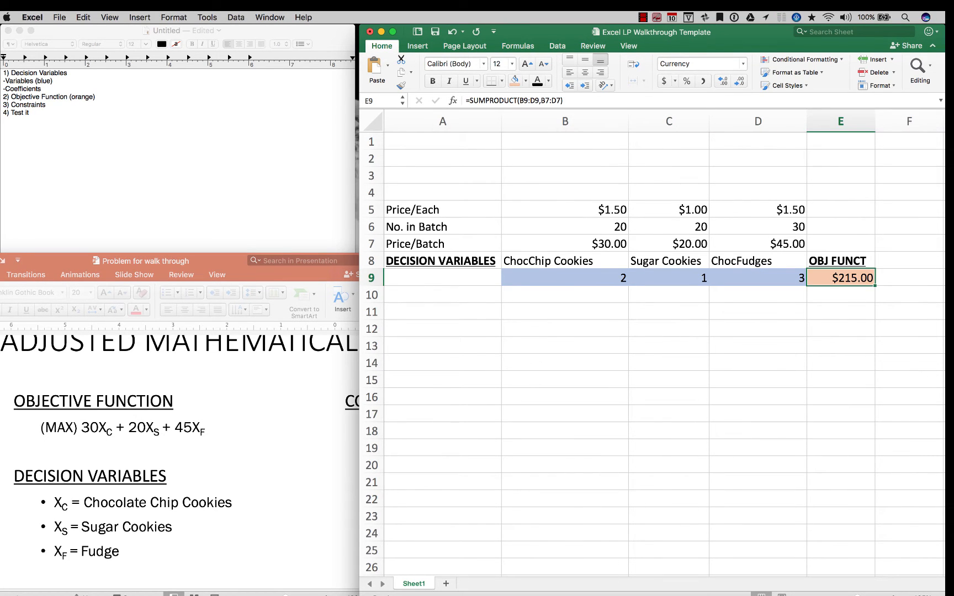
# Bring the whole PowerPoint model slide into view, then add a bold, underlined CONSTRAINTS: heading in Excel cell A10
pyautogui.press('super+Tab')
pyautogui.scroll(-5, 179, 460)
pyautogui.press('super+Tab')
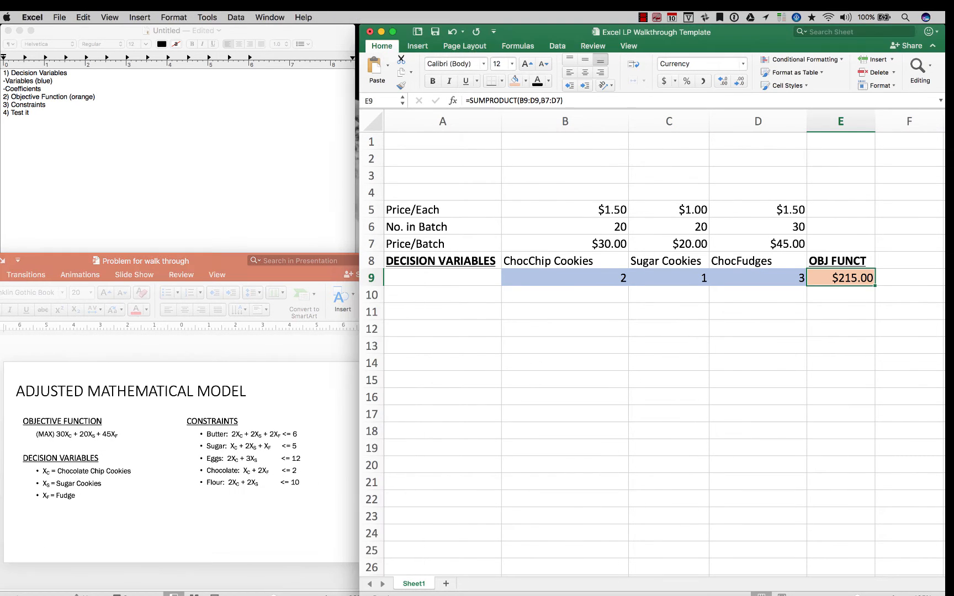
pyautogui.press('Return')
pyautogui.write('CONSTRAINTS:')
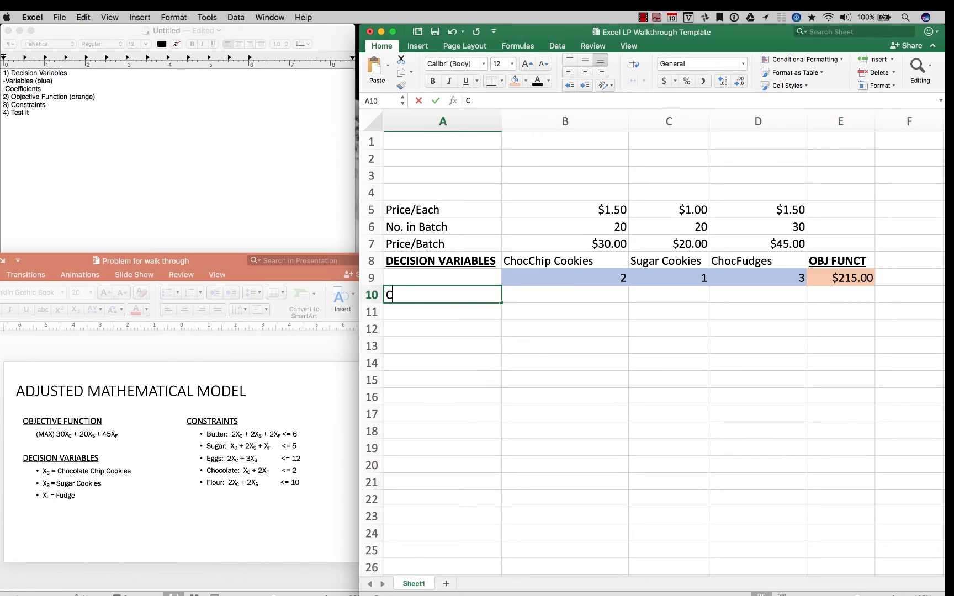
pyautogui.press('Return')
pyautogui.press('Up')
pyautogui.press('super+b')
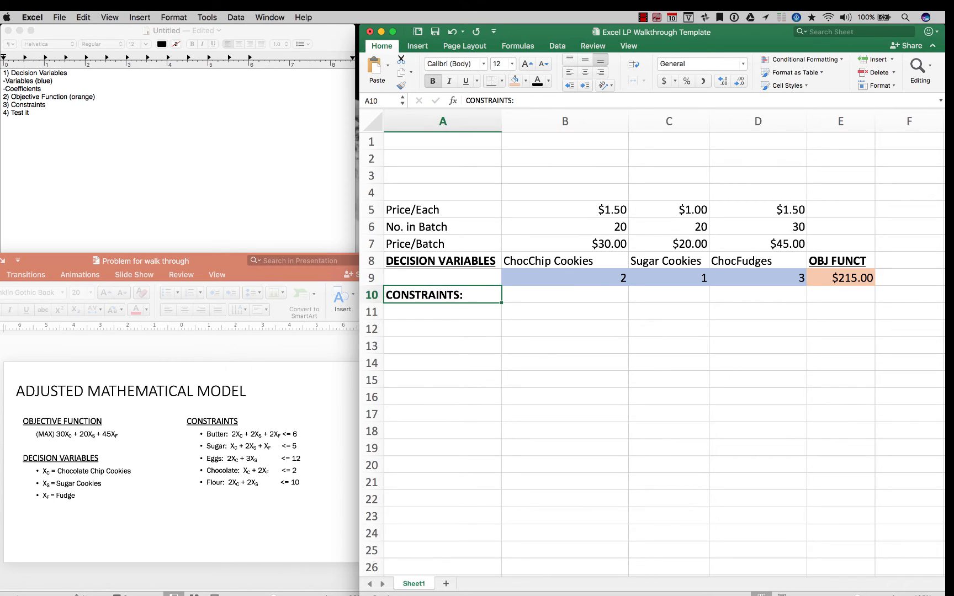
pyautogui.press('super+u')
# Consult the constraints on the PowerPoint slide and list Butter, Sugar, Eggs, Chocolate Chips and Flour in Excel cells A11 to A15
pyautogui.press('super+Tab')
pyautogui.scroll(5, 200, 455)
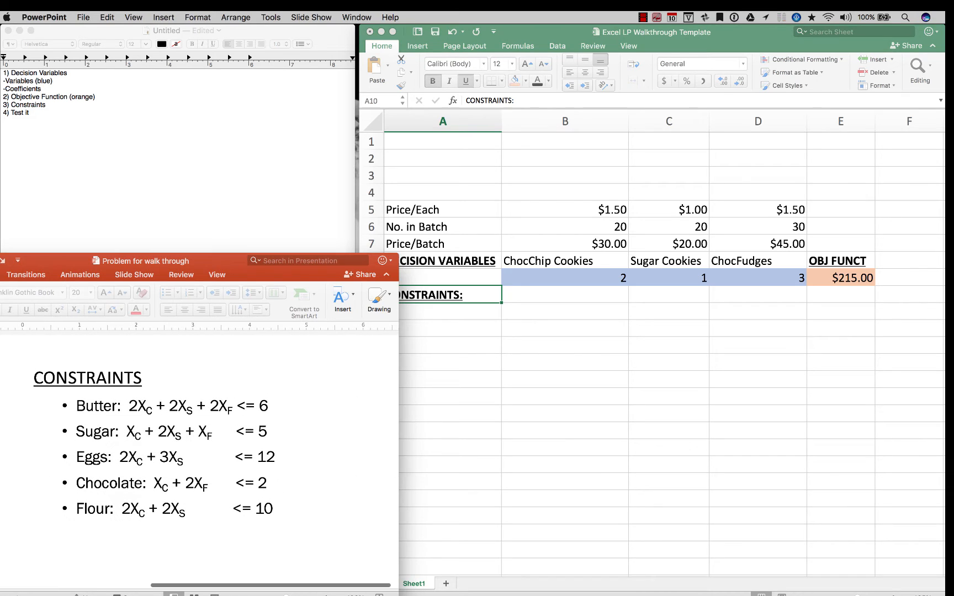
pyautogui.press('super+Tab')
pyautogui.press('Down')
pyautogui.write('Butter')
pyautogui.press('Return')
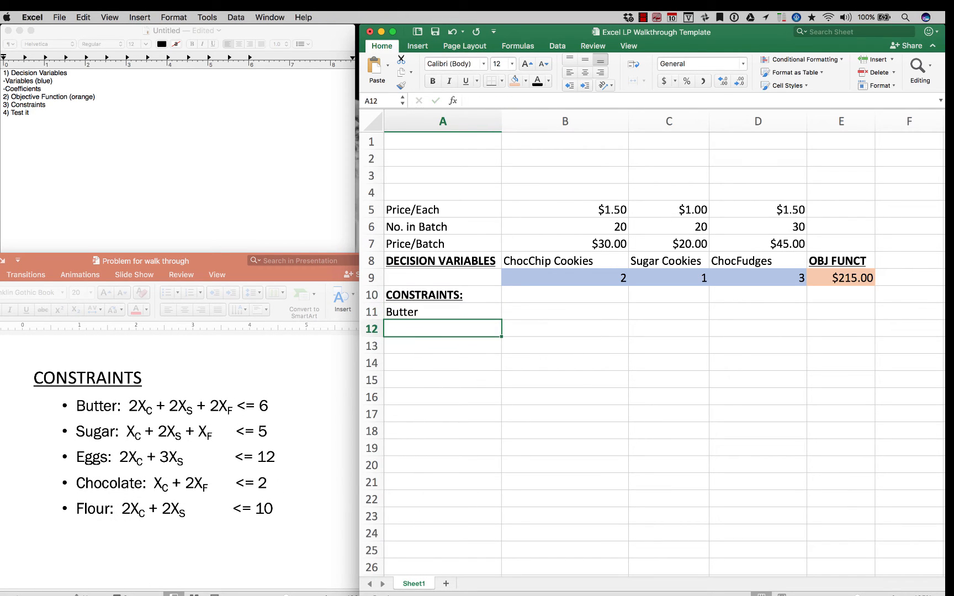
pyautogui.write('Sugar')
pyautogui.press('Return')
pyautogui.write('Eggs')
pyautogui.press('Return')
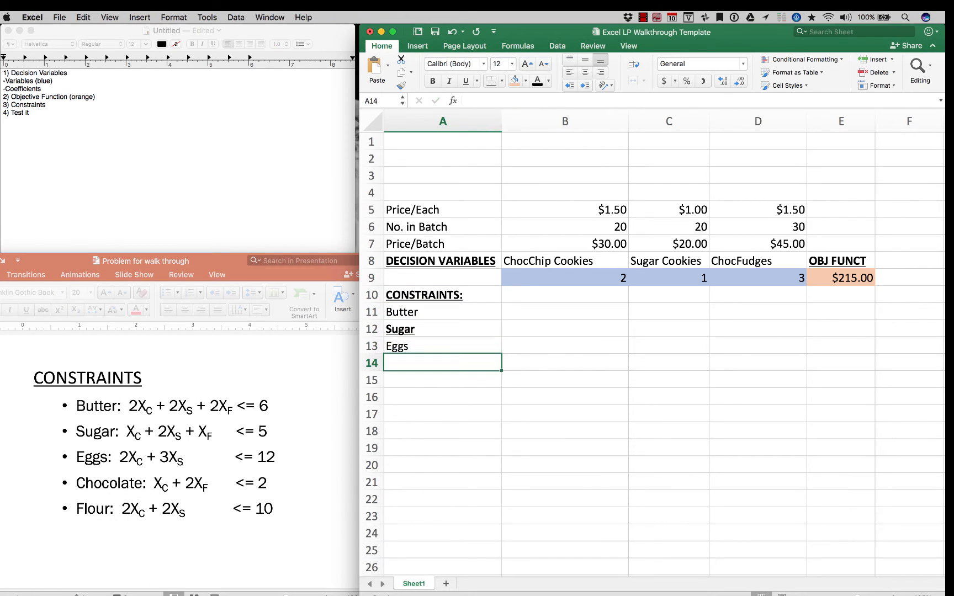
pyautogui.write('Chocolate Chips')
pyautogui.press('Return')
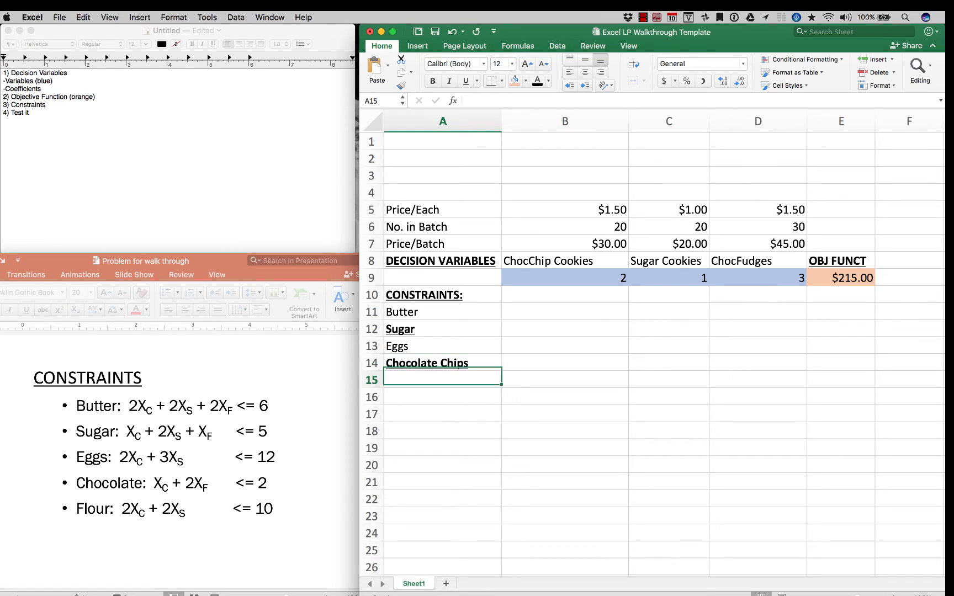
pyautogui.write('Flour')
pyautogui.press('Tab')
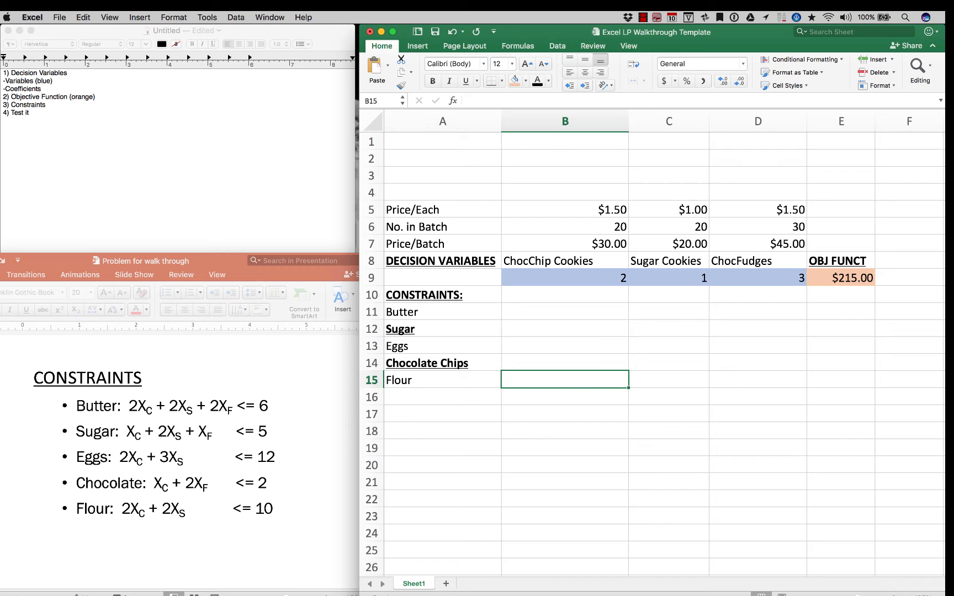
# Highlight the Butter constraint on the PowerPoint slide and enter its coefficients 2, 2 and 2 in Excel cells B11 to D11
pyautogui.click(565, 312)
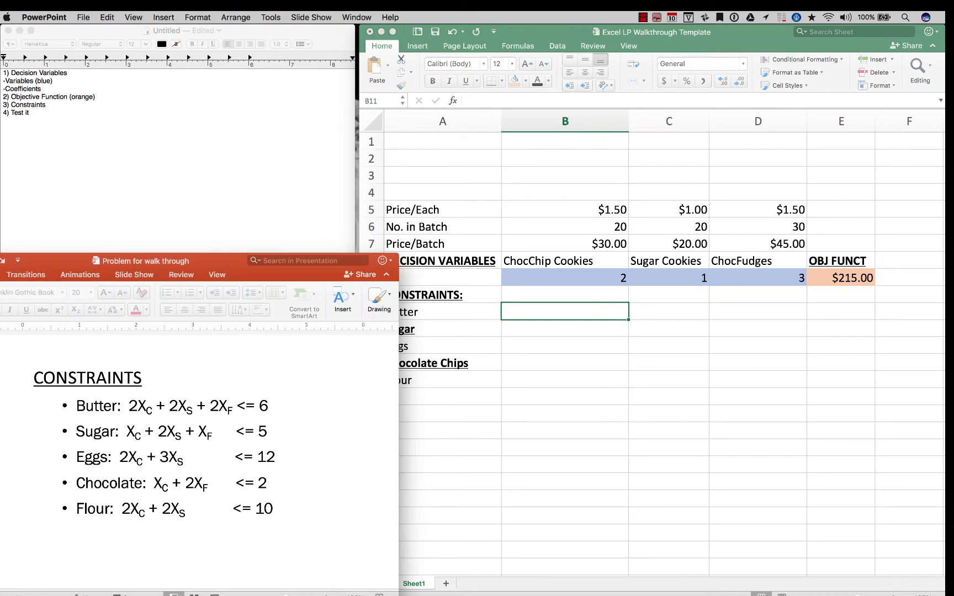
pyautogui.tripleClick(171, 406)
pyautogui.press('super+Tab')
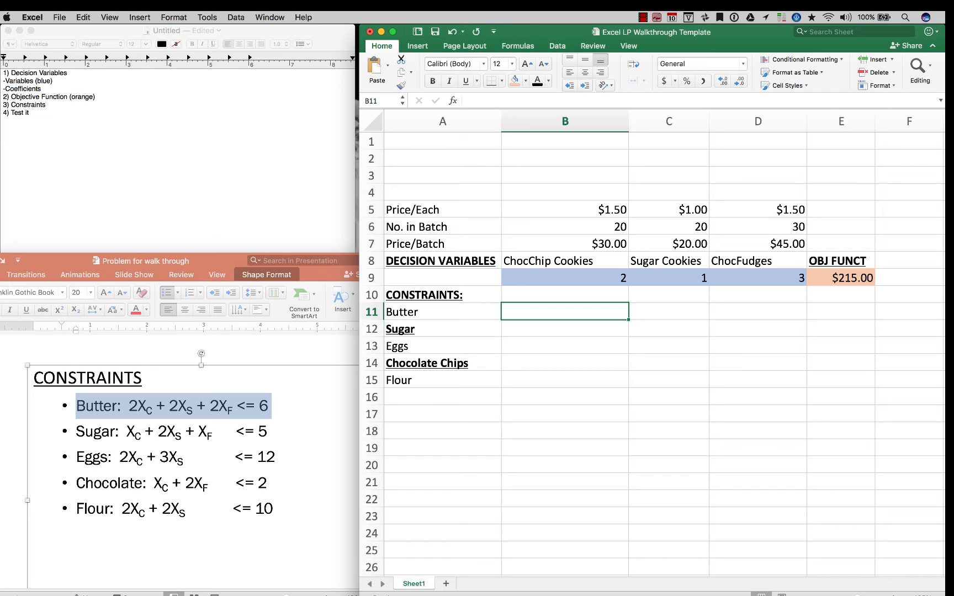
pyautogui.write('2')
pyautogui.press('Tab')
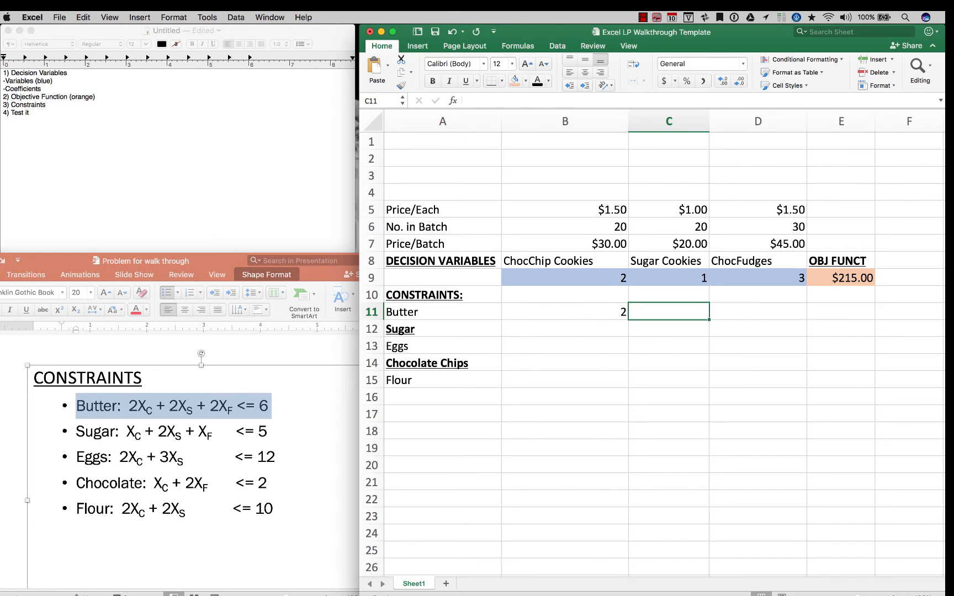
pyautogui.write('2')
pyautogui.press('Tab')
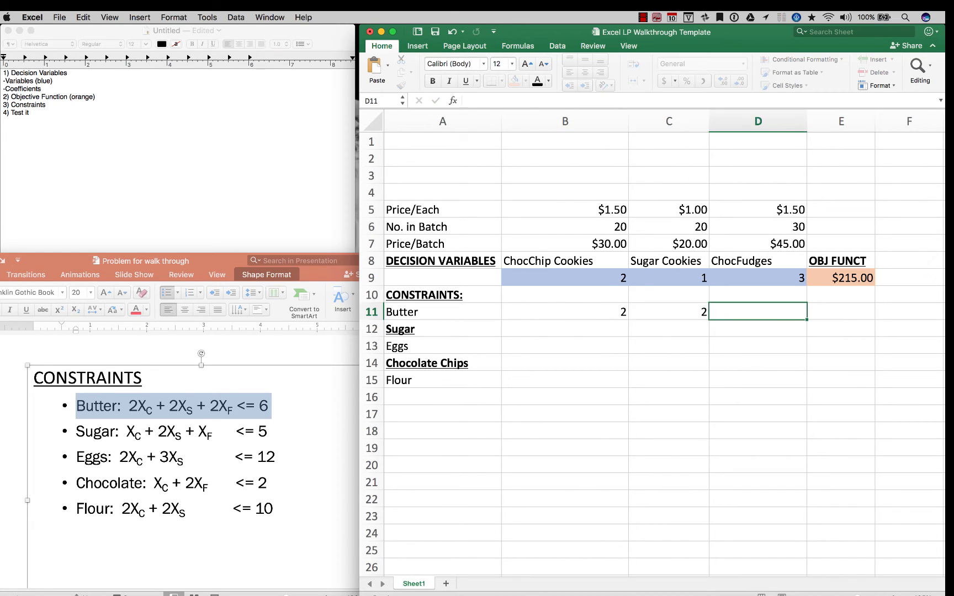
pyautogui.write('2')
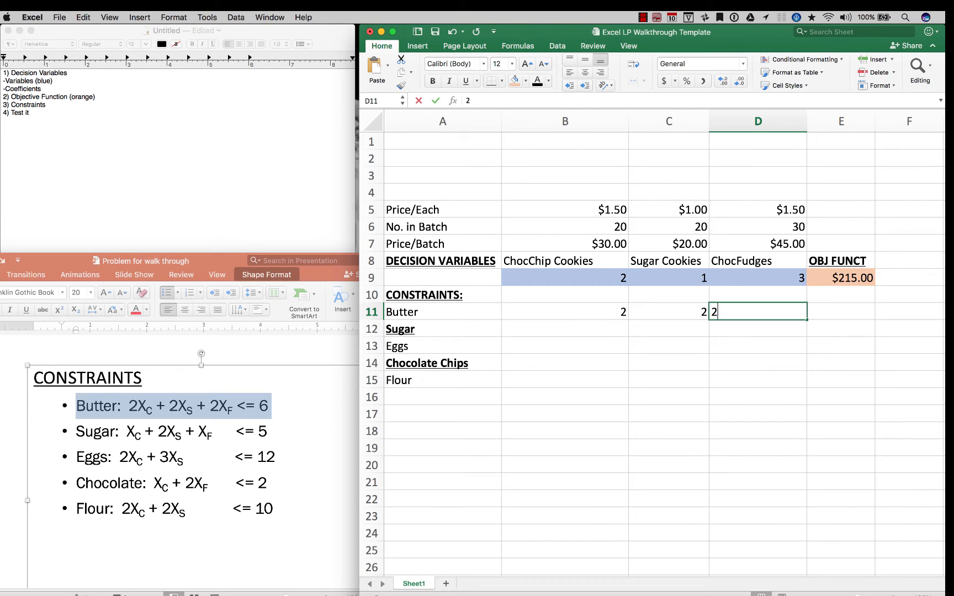
pyautogui.press('Tab')
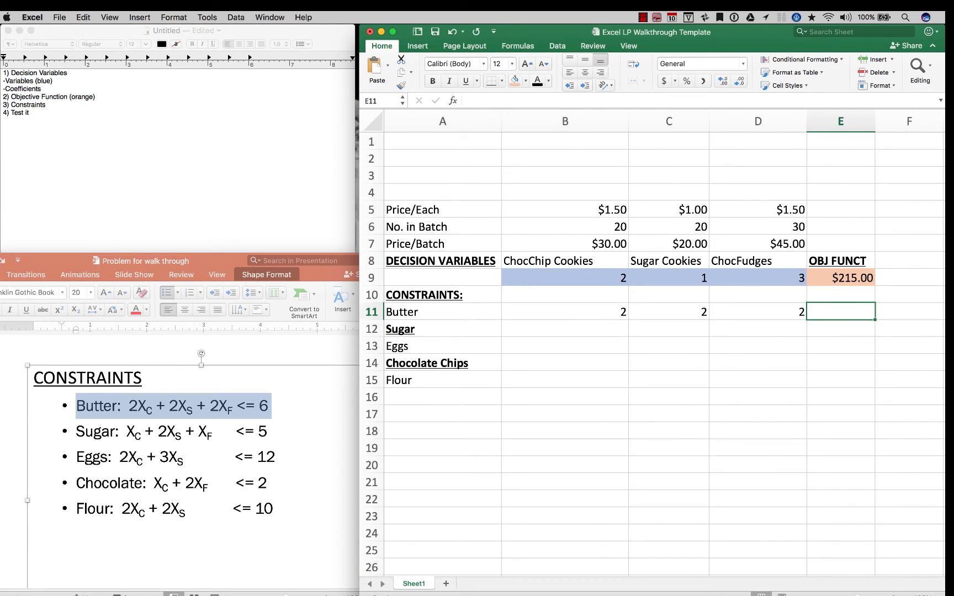
pyautogui.press('Return')
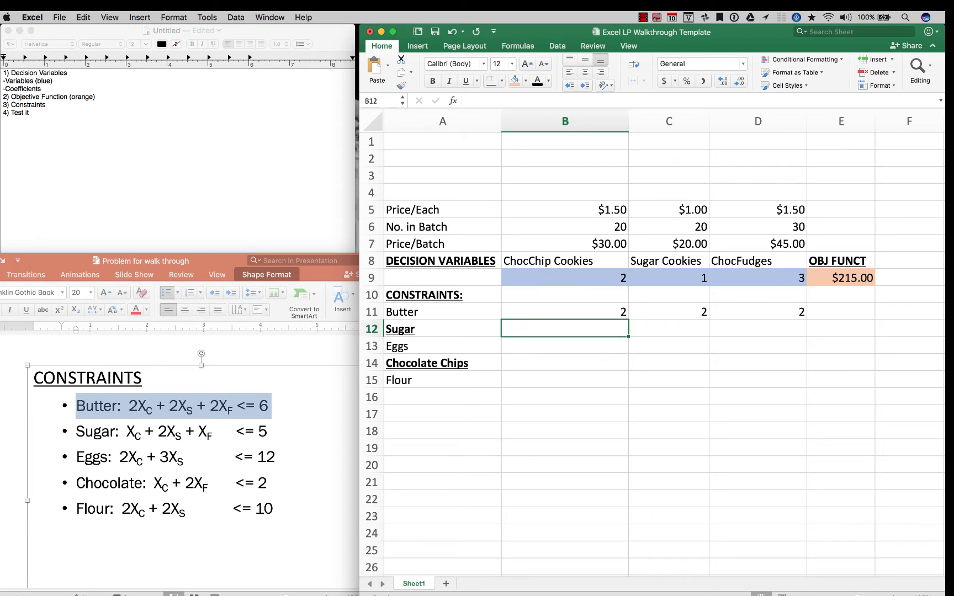
# Enter the Sugar constraint coefficients 1, 2 and 1 in cells B12 to D12
pyautogui.write('1')
pyautogui.press('Tab')
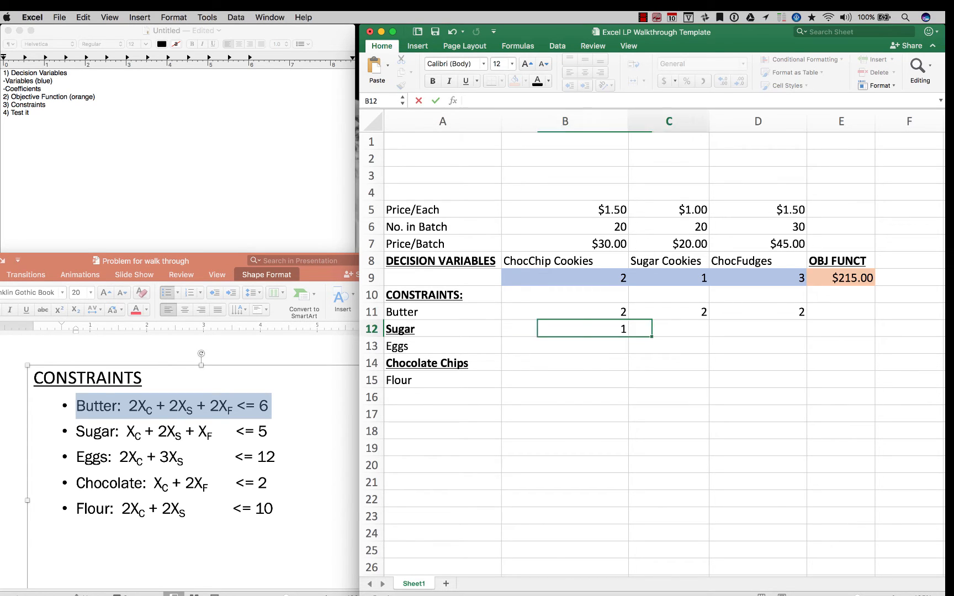
pyautogui.write('2')
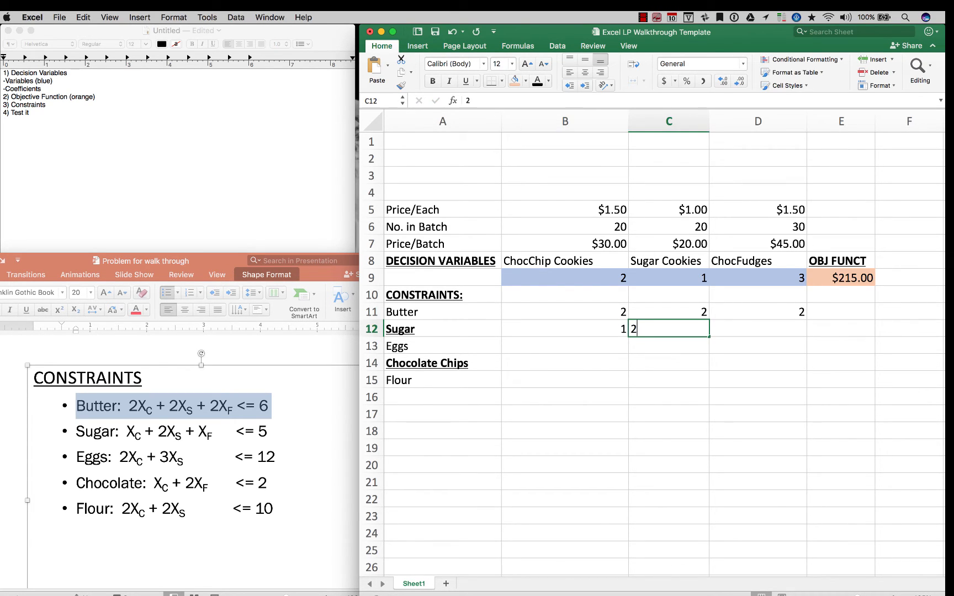
pyautogui.press('Tab')
pyautogui.write('1')
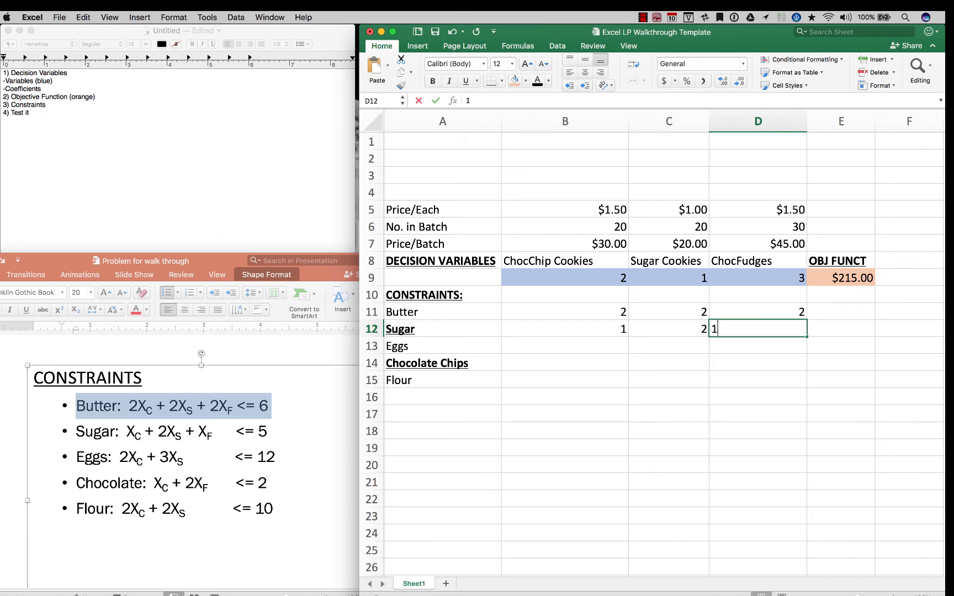
pyautogui.press('Tab')
# Remove the bold and underline formatting from the constraint labels in A12 to A15
pyautogui.moveTo(443, 329); pyautogui.dragTo(442, 380)
pyautogui.press('super+u')
pyautogui.press('super+b')
# Enter the Eggs constraint coefficients 2, 3 and 0 in cells B13 to D13
pyautogui.click(565, 362)
pyautogui.press('Up')
pyautogui.write('2')
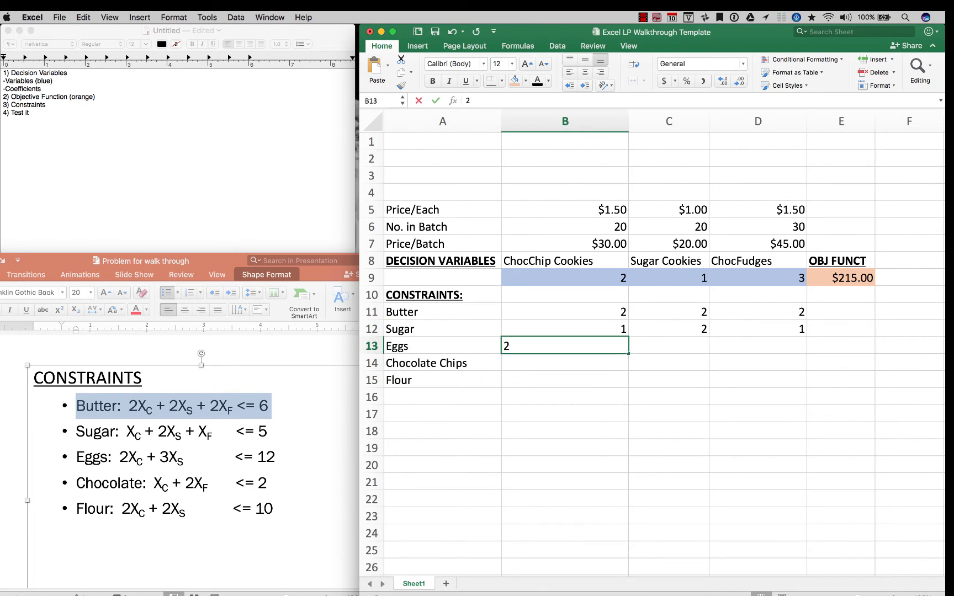
pyautogui.press('Tab')
pyautogui.write('3')
pyautogui.press('Tab')
pyautogui.write('0')
pyautogui.press('Return')
# Enter the Chocolate Chips constraint coefficients 1, 0 and 2 in cells B14 to D14
pyautogui.write('1')
pyautogui.press('Tab')
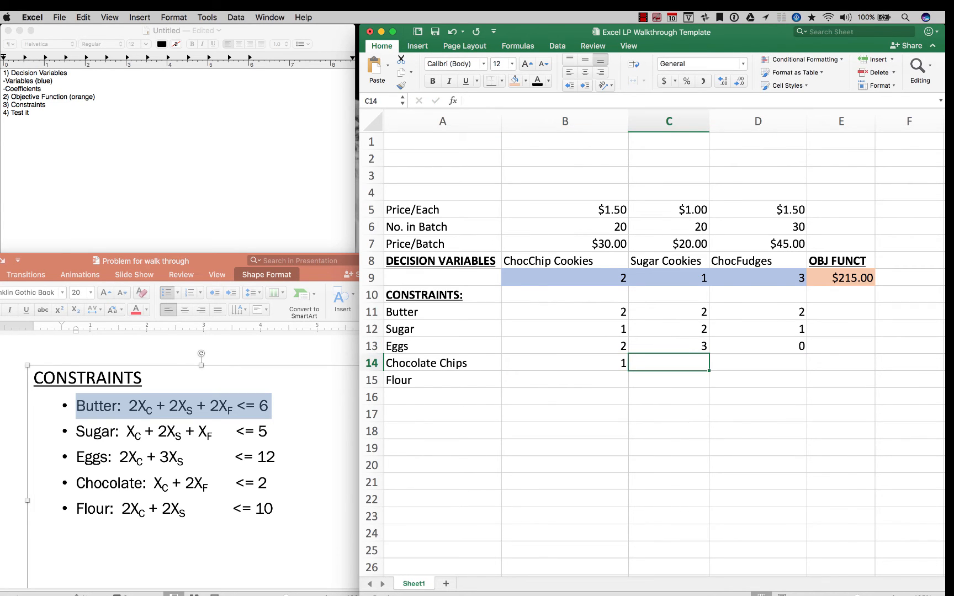
pyautogui.write('0')
pyautogui.press('Tab')
pyautogui.write('2')
pyautogui.press('Return')
# Enter the Flour constraint coefficients 2, 2 and 0 in cells B15 to D15
pyautogui.write('2')
pyautogui.press('Tab')
pyautogui.write('2')
pyautogui.press('Tab')
pyautogui.write('0')
pyautogui.press('Tab')
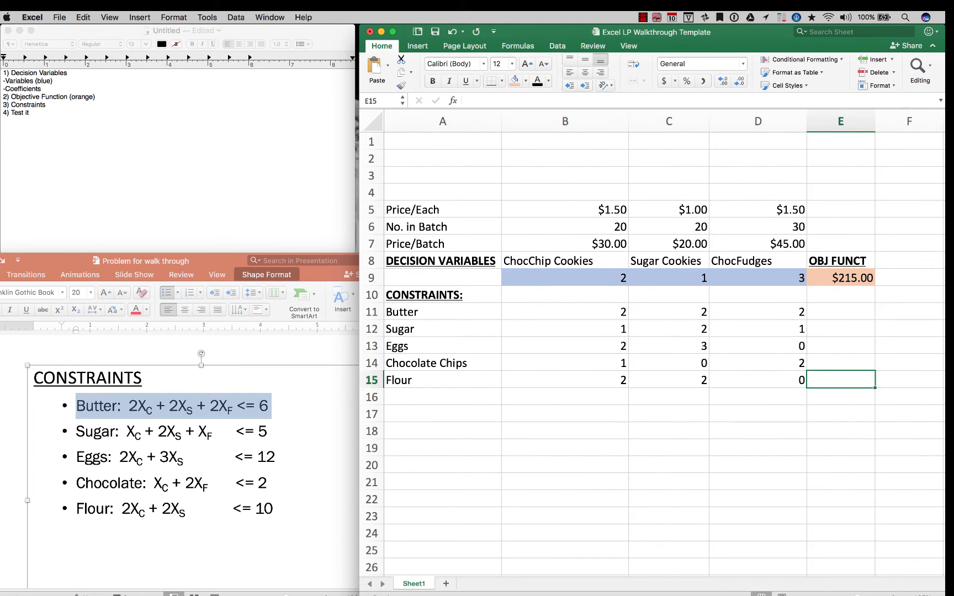
# Fill cells E11 to E15 beside the constraint coefficients with the same orange as the objective function cell
pyautogui.press('super+Tab')
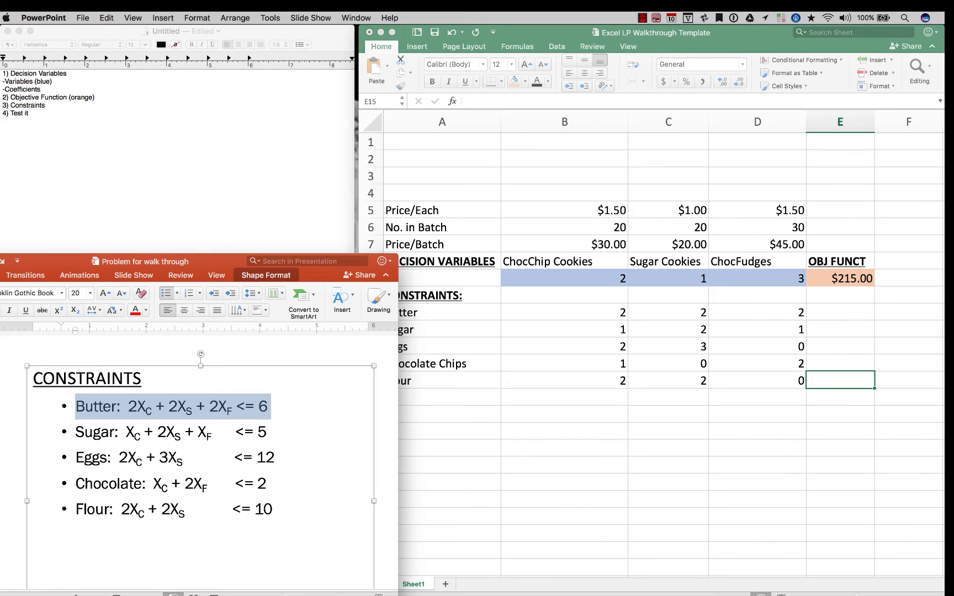
pyautogui.hscroll(2, 656, 353)
pyautogui.hscroll(-1, 792, 331)
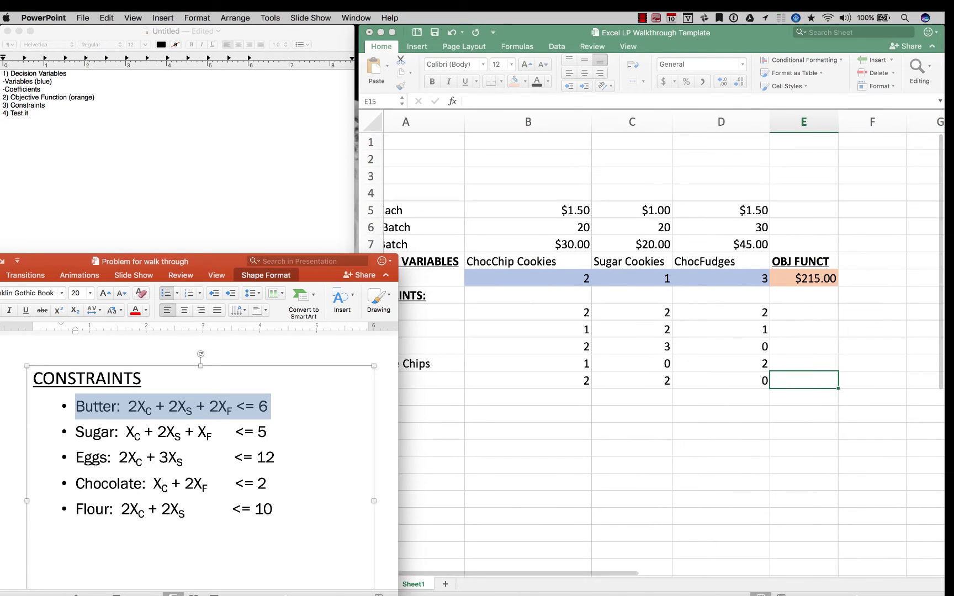
pyautogui.click(804, 278)
pyautogui.click(804, 278)
pyautogui.moveTo(803, 311); pyautogui.dragTo(804, 381)
pyautogui.click(514, 81)
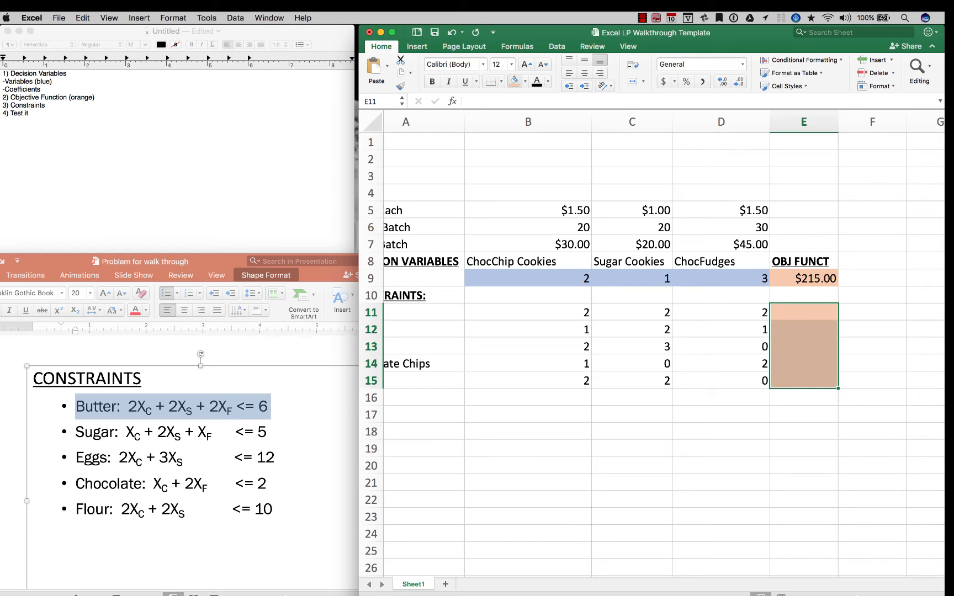
pyautogui.click(631, 500)
pyautogui.hscroll(-2, 632, 499)
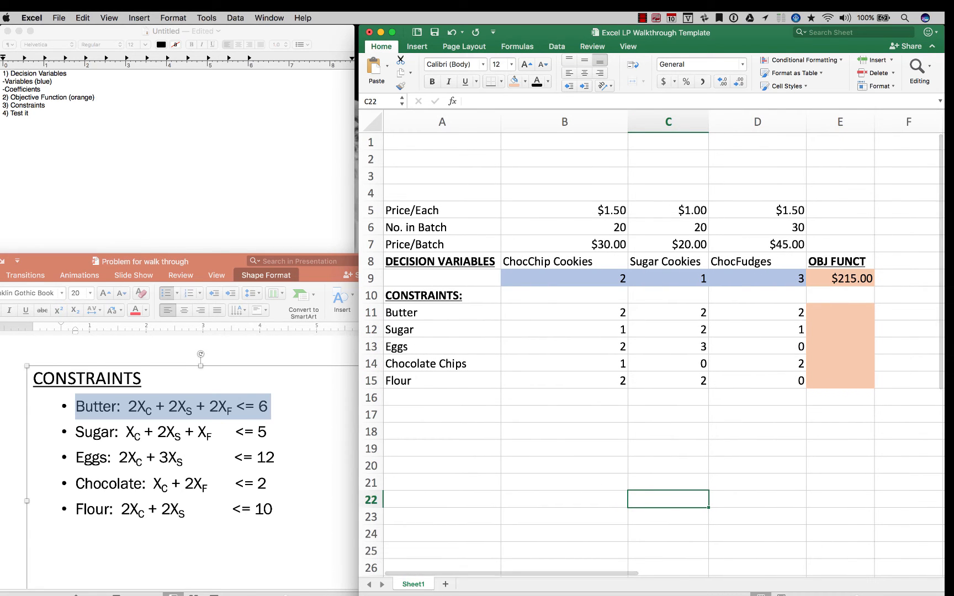
# Select E11 for the Butter total, switch to PowerPoint and review the Butter constraint expression on the slide
pyautogui.moveTo(839, 313); pyautogui.dragTo(840, 329)
pyautogui.click(840, 329)
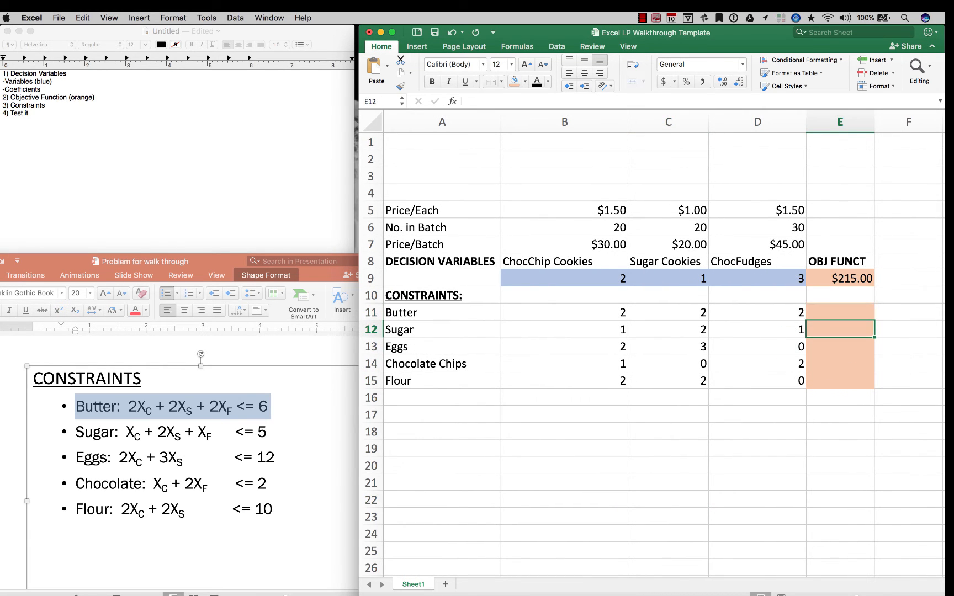
pyautogui.click(839, 313)
pyautogui.click(272, 407)
pyautogui.moveTo(270, 407); pyautogui.dragTo(76, 407)
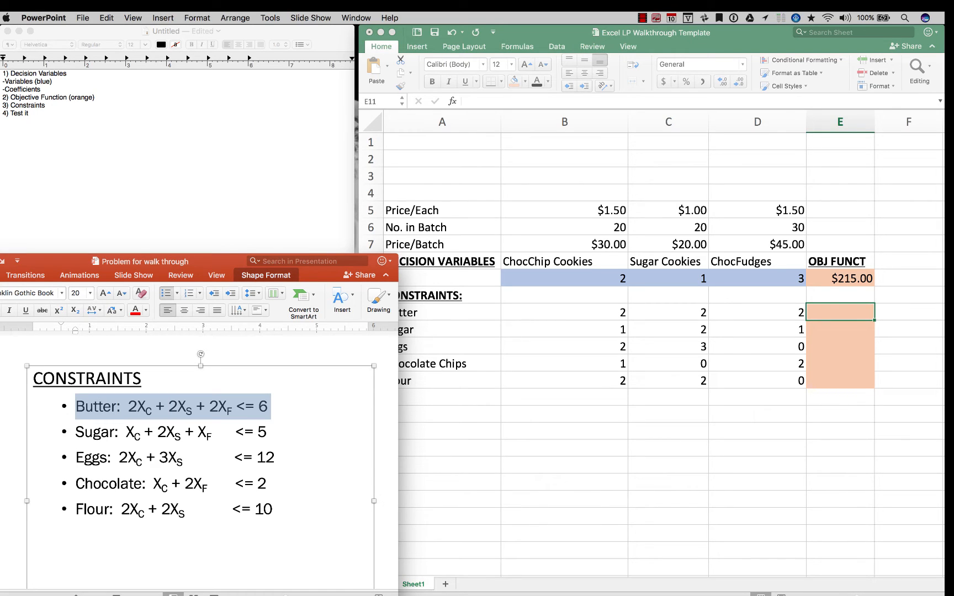
# Back in Excel, begin a longhand Butter formula in E17 with the product (B11*B9) followed by a plus sign
pyautogui.click(840, 414)
pyautogui.write('=')
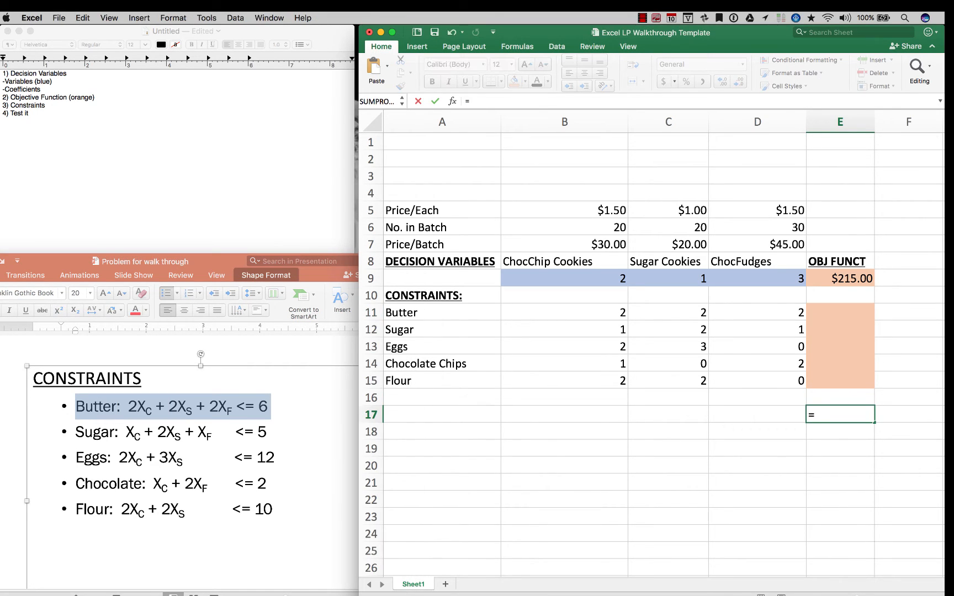
pyautogui.click(564, 312)
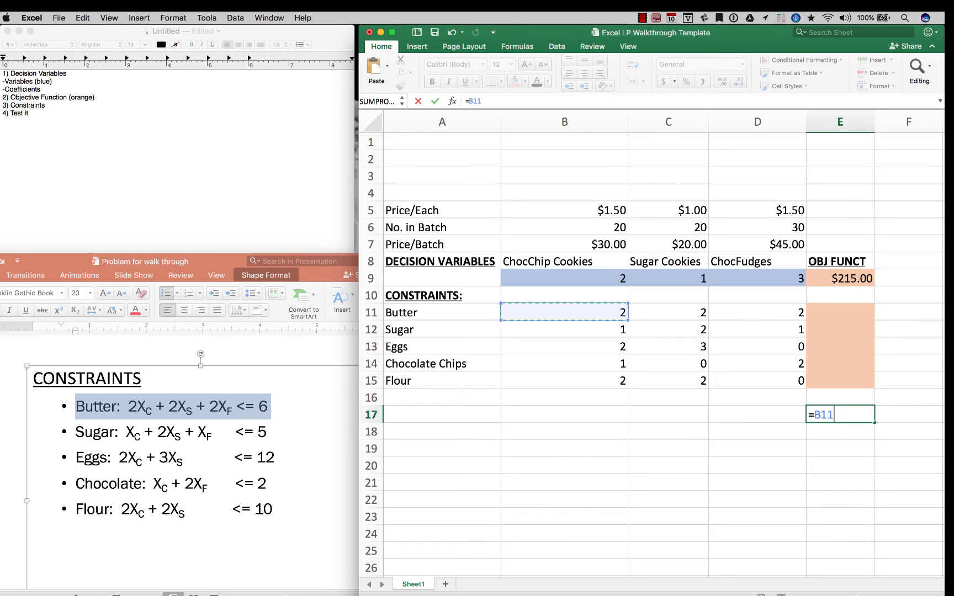
pyautogui.press('BackSpace')
pyautogui.press('BackSpace')
pyautogui.press('BackSpace')
pyautogui.write('(')
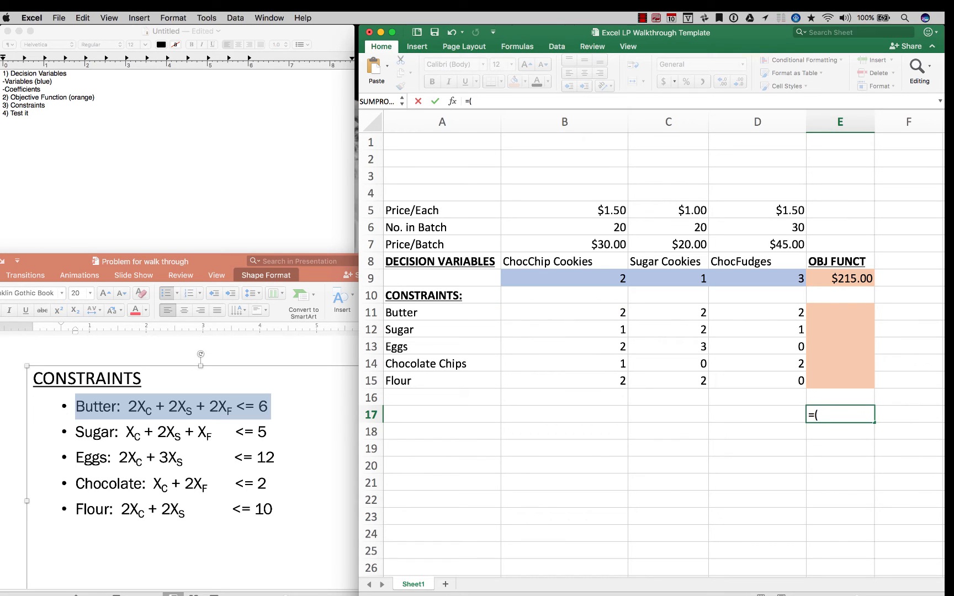
pyautogui.click(564, 312)
pyautogui.write('*')
pyautogui.click(564, 278)
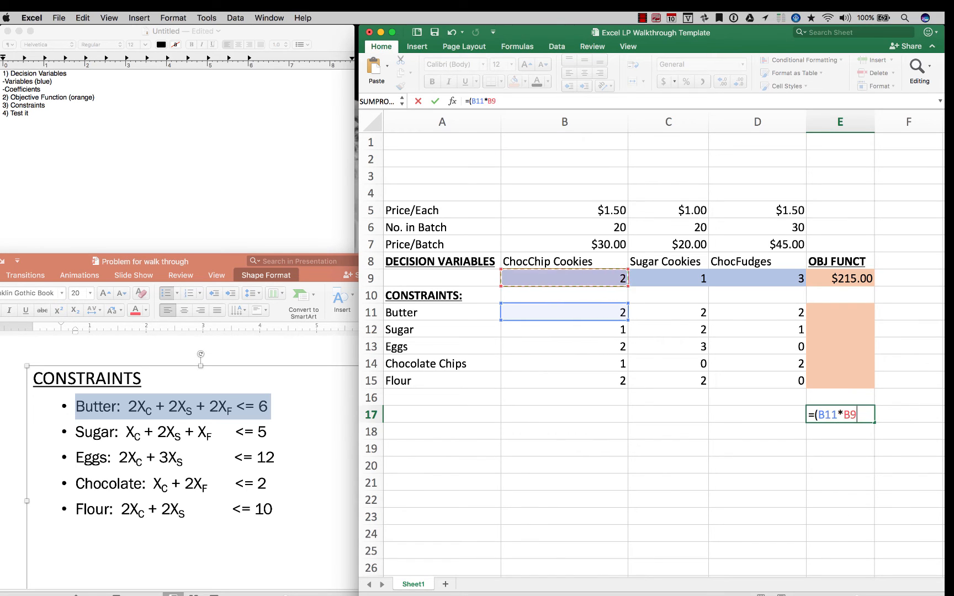
pyautogui.write(')+')
# Extend the E17 formula with the sugar cookie product (C11*C9) and another plus sign
pyautogui.click(668, 312)
pyautogui.press('BackSpace')
pyautogui.press('BackSpace')
pyautogui.press('BackSpace')
pyautogui.write('(')
pyautogui.click(668, 313)
pyautogui.write('*')
pyautogui.click(668, 278)
pyautogui.write(')+(C11*C9)+')
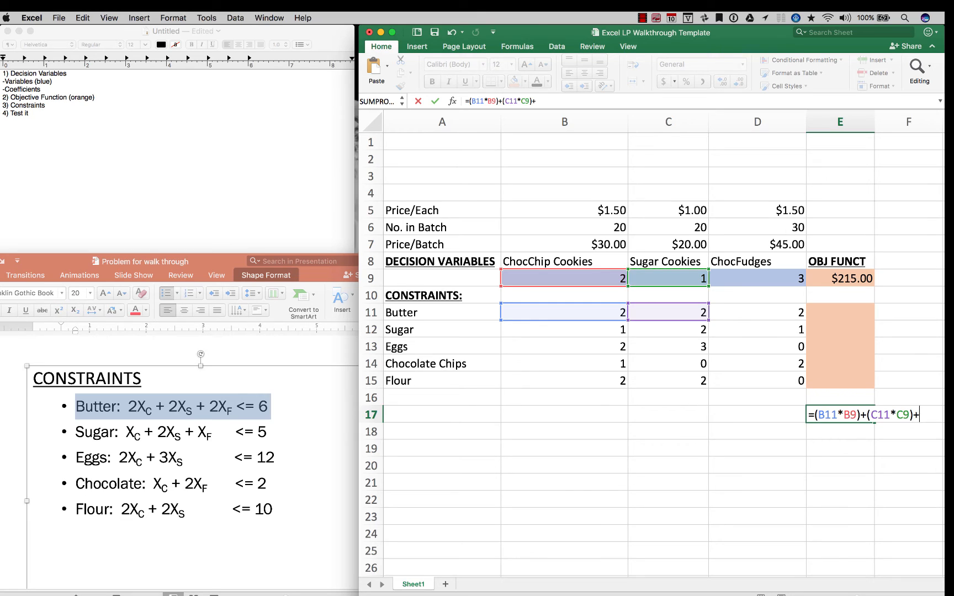
pyautogui.write('(')
# Complete the E17 formula with the fudge product (D11*D9) and commit it
pyautogui.click(757, 312)
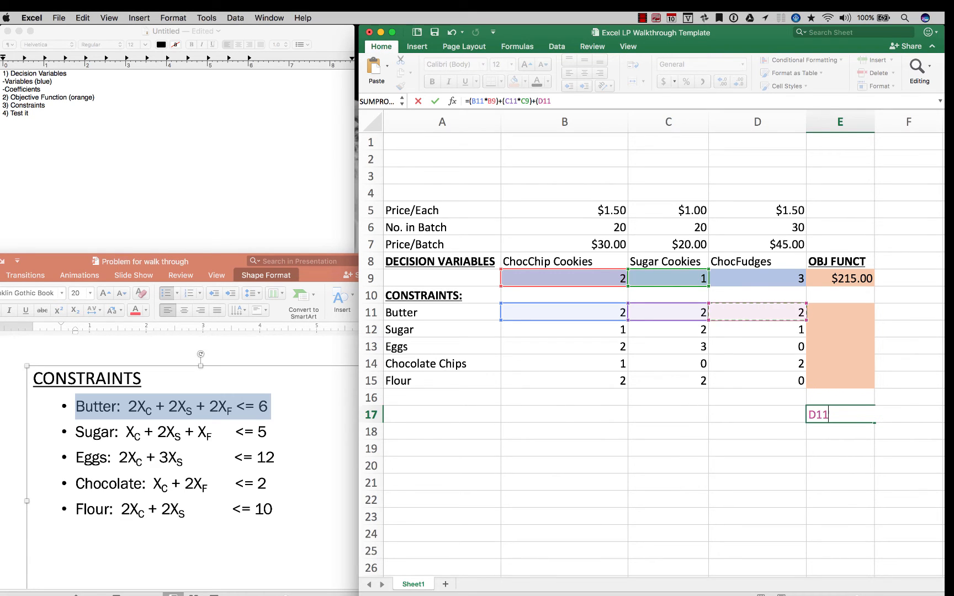
pyautogui.write('*')
pyautogui.click(758, 278)
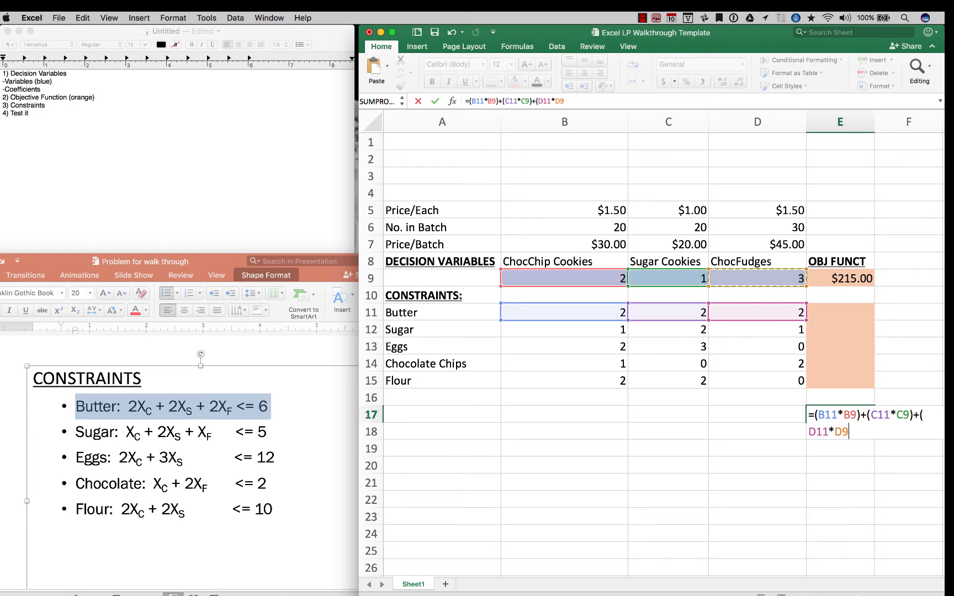
pyautogui.write(')')
pyautogui.press('Return')
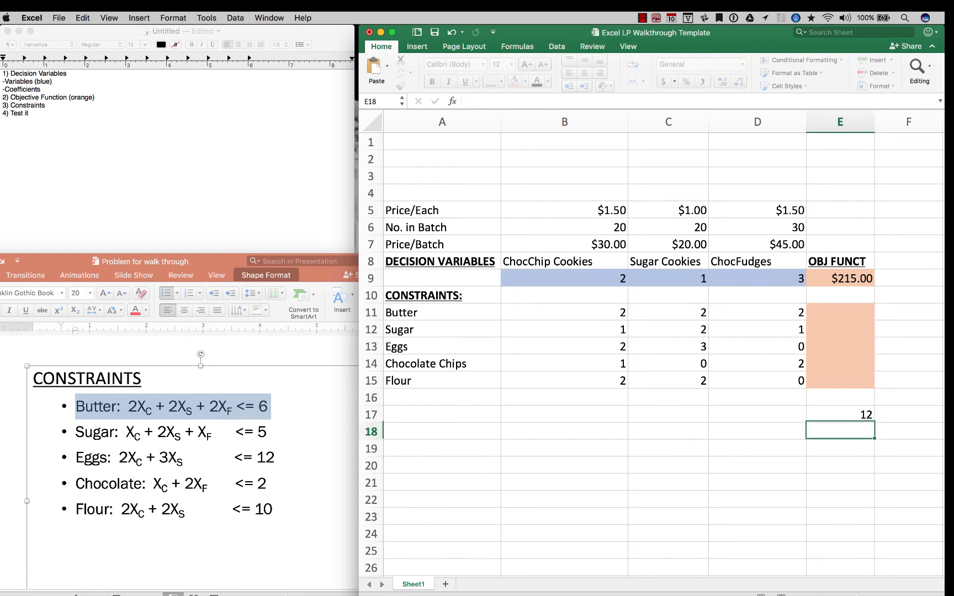
# Enter the Butter constraint formula =SUMPRODUCT(B11:D11,B9:D9) in E11
pyautogui.click(840, 312)
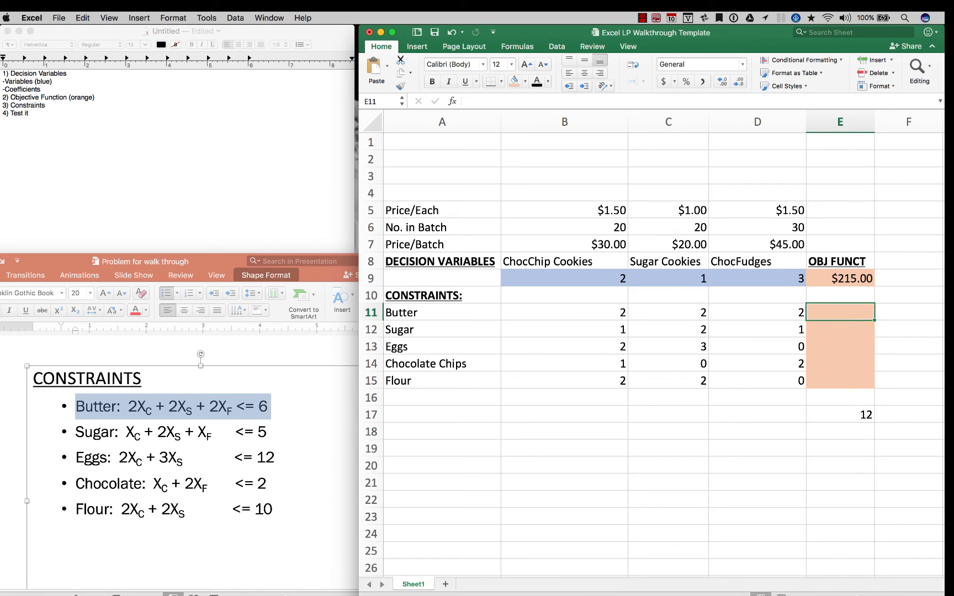
pyautogui.write('=')
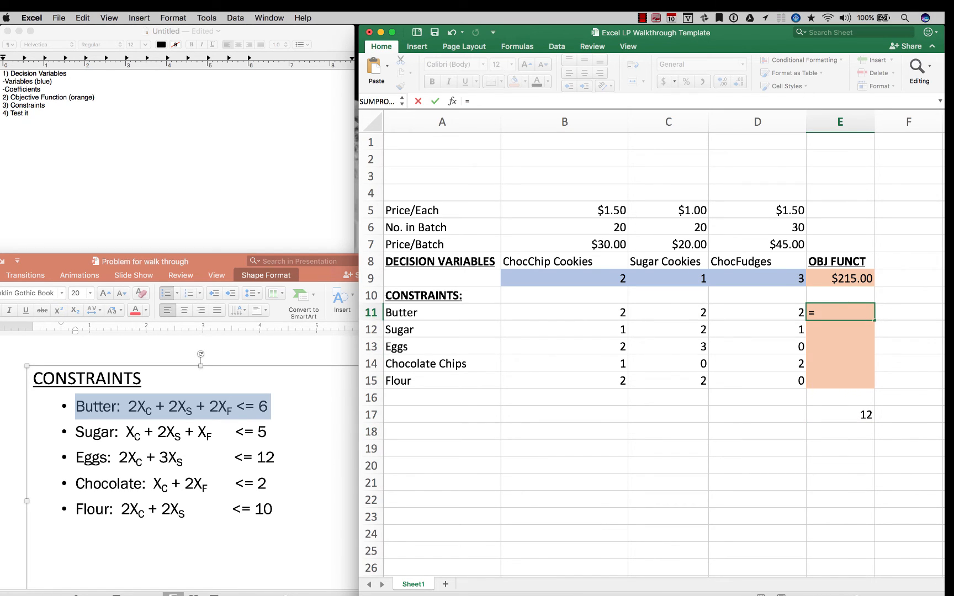
pyautogui.write('sum')
pyautogui.press('Tab')
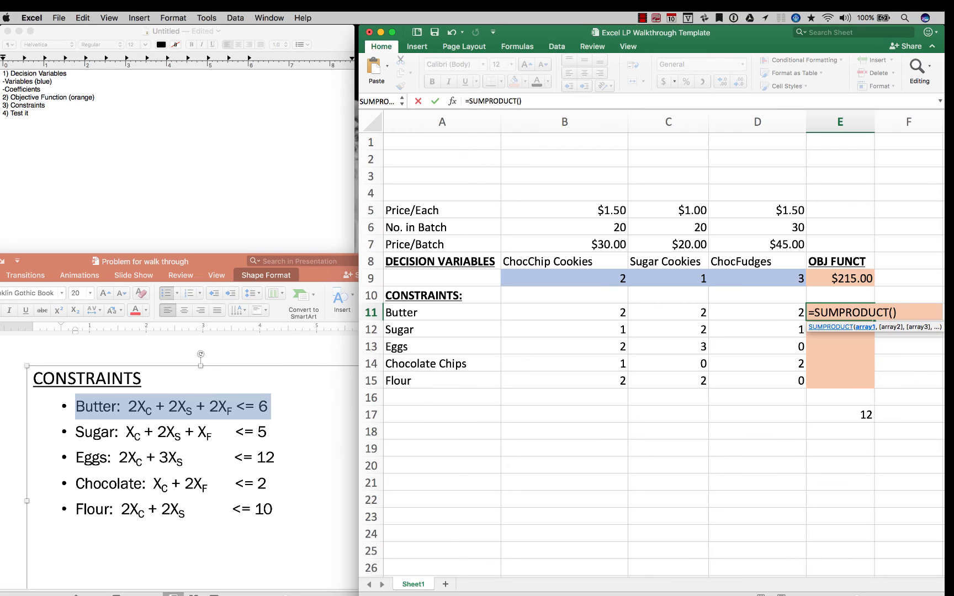
pyautogui.moveTo(563, 312); pyautogui.dragTo(758, 330)
pyautogui.click(564, 279)
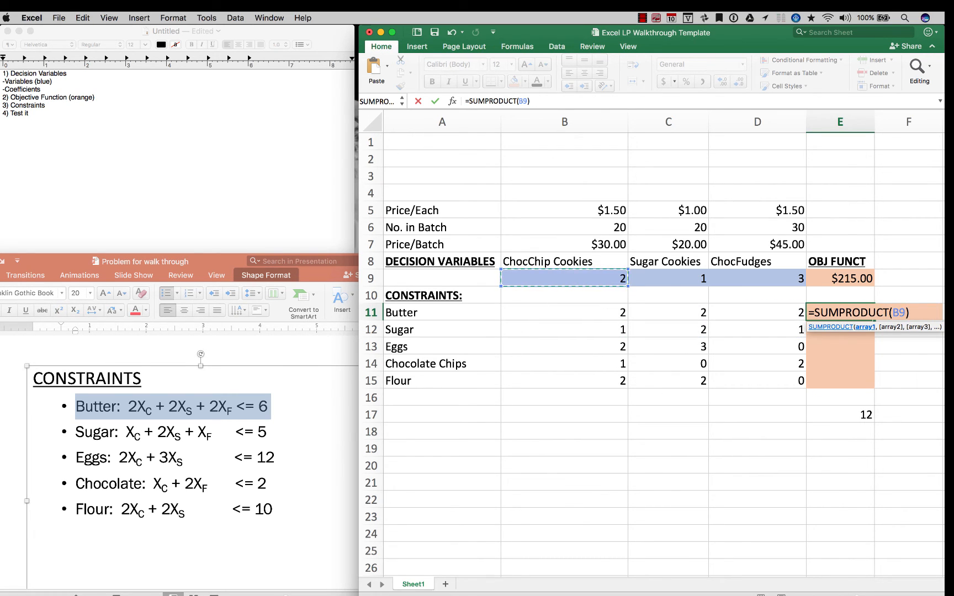
pyautogui.moveTo(564, 312); pyautogui.dragTo(795, 314)
pyautogui.write(',')
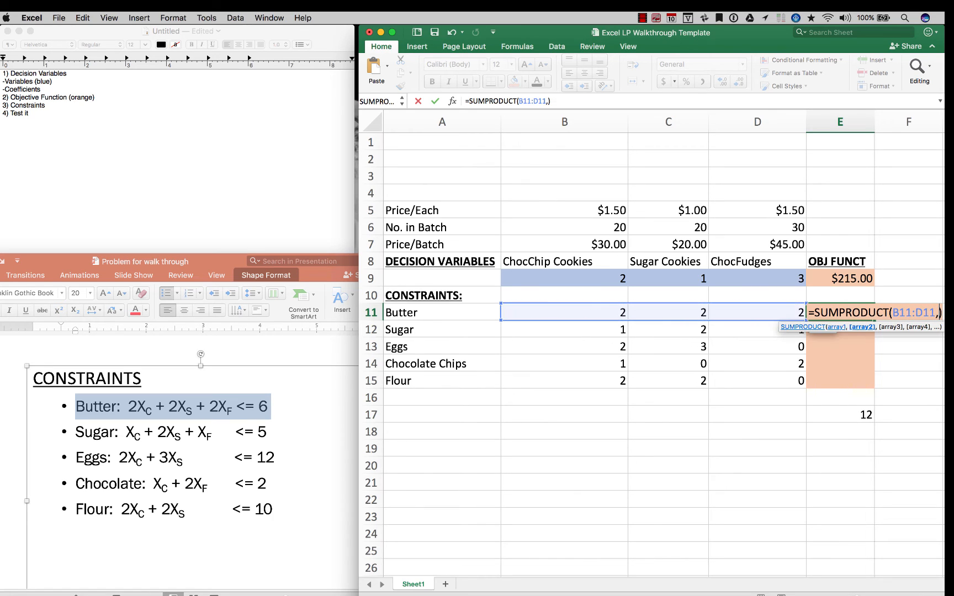
pyautogui.moveTo(564, 278); pyautogui.dragTo(794, 278)
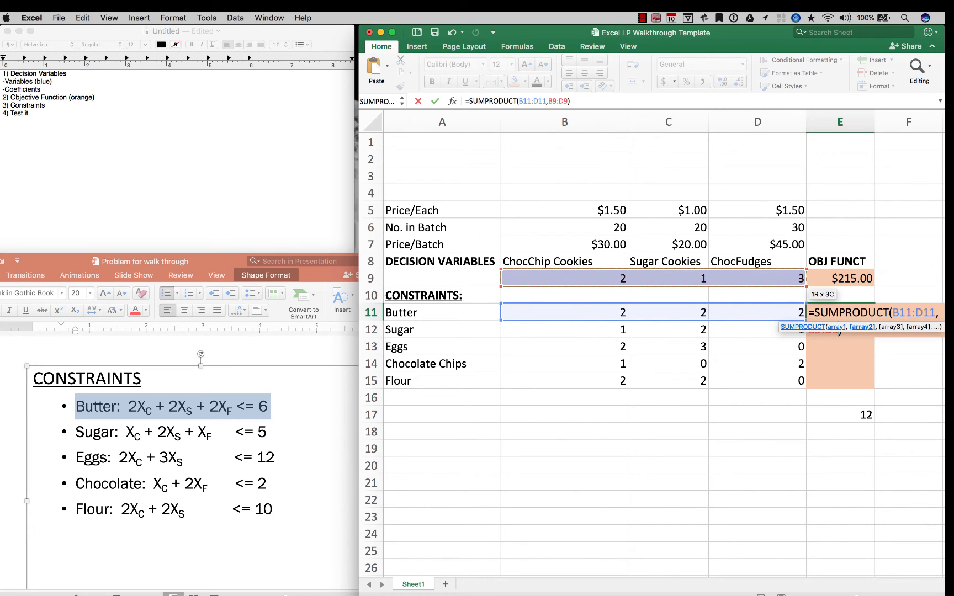
pyautogui.press('Return')
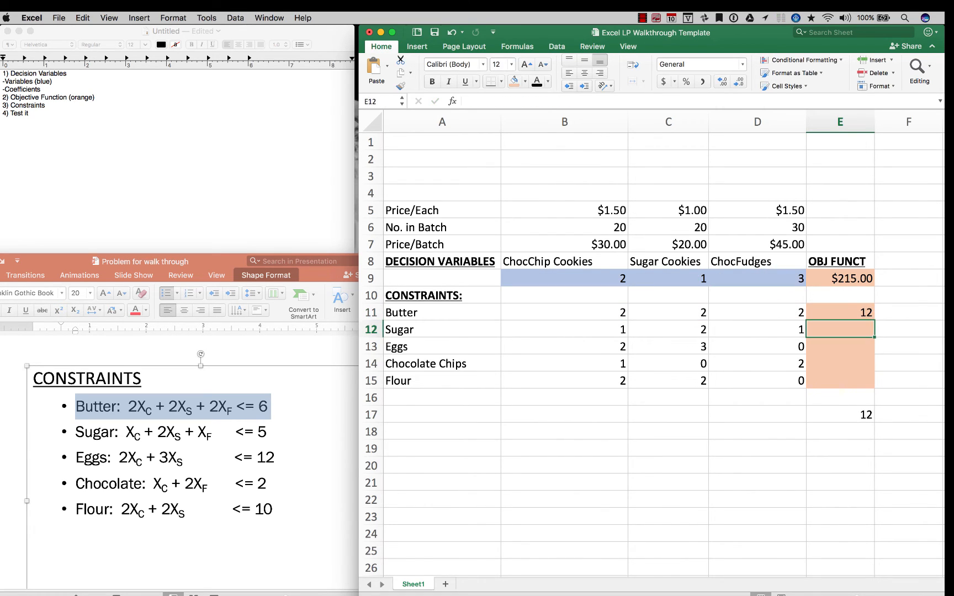
pyautogui.press('Up')
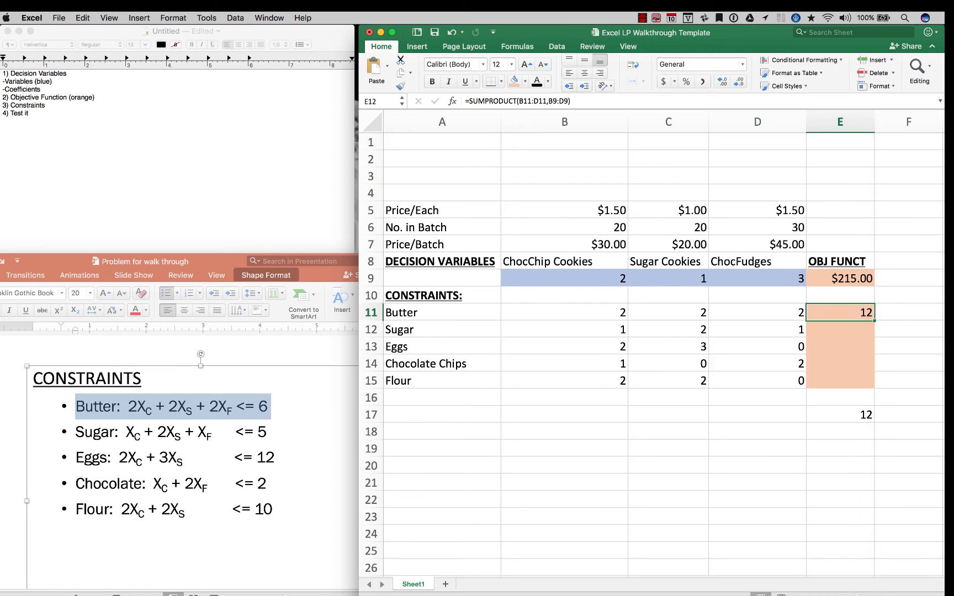
pyautogui.press('Down')
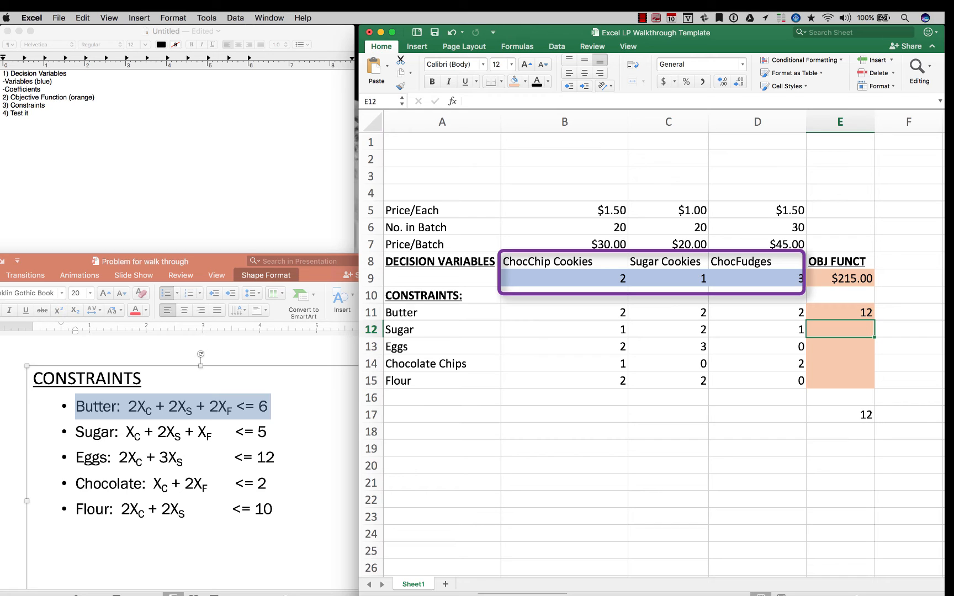
# Copy the E11 formula, with the decision variables fixed as $B$9:$D$9, down through E15
pyautogui.click(839, 312)
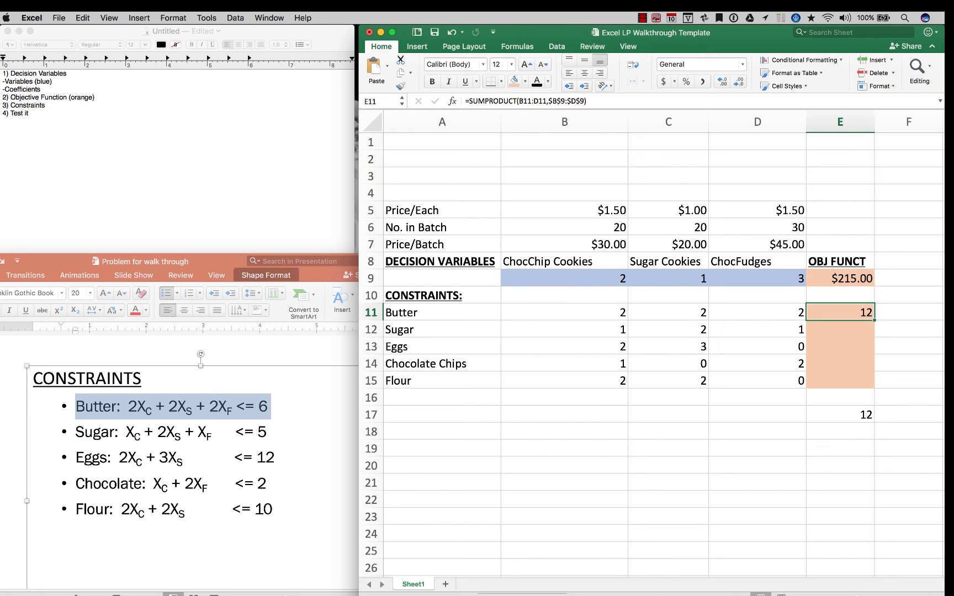
pyautogui.hotkey('shift', 'Down')
pyautogui.hotkey('shift', 'Down')
pyautogui.hotkey('shift', 'Down')
pyautogui.hotkey('shift', 'Down')
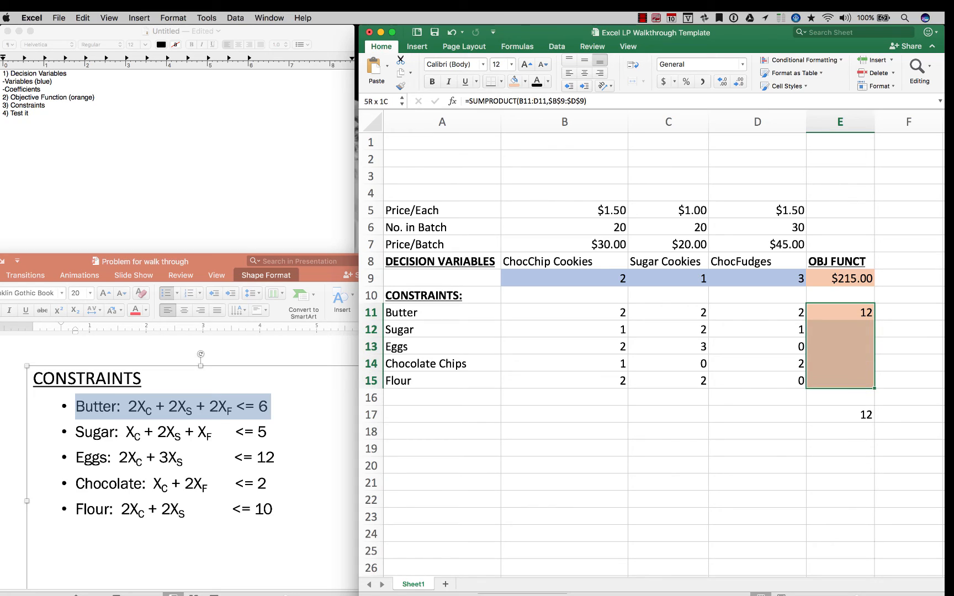
pyautogui.hotkey('ctrl', 'd')
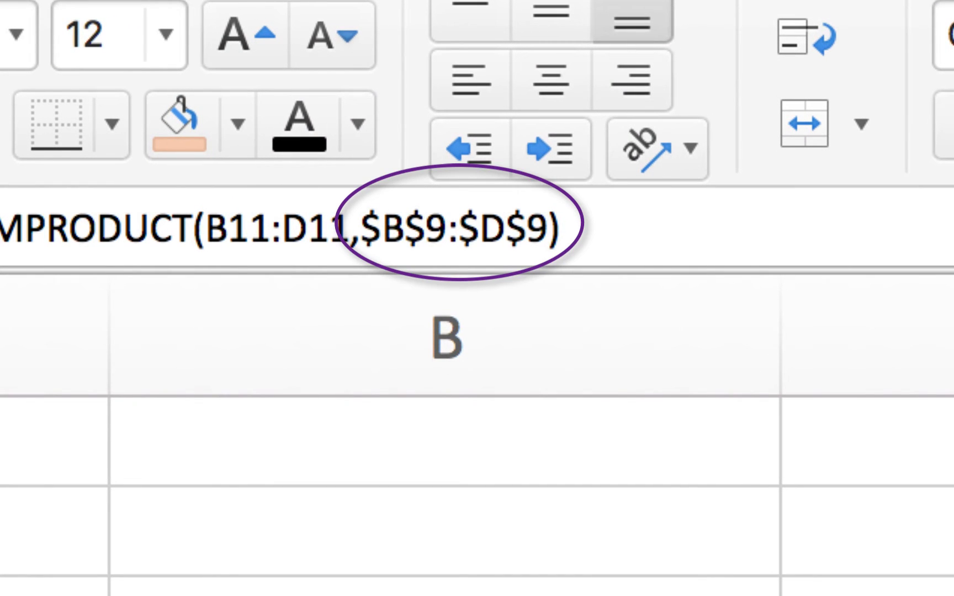
# Switch to PowerPoint, clear the Butter line's highlight and examine the limits of the five constraints
pyautogui.hscroll(5, 477, 441)
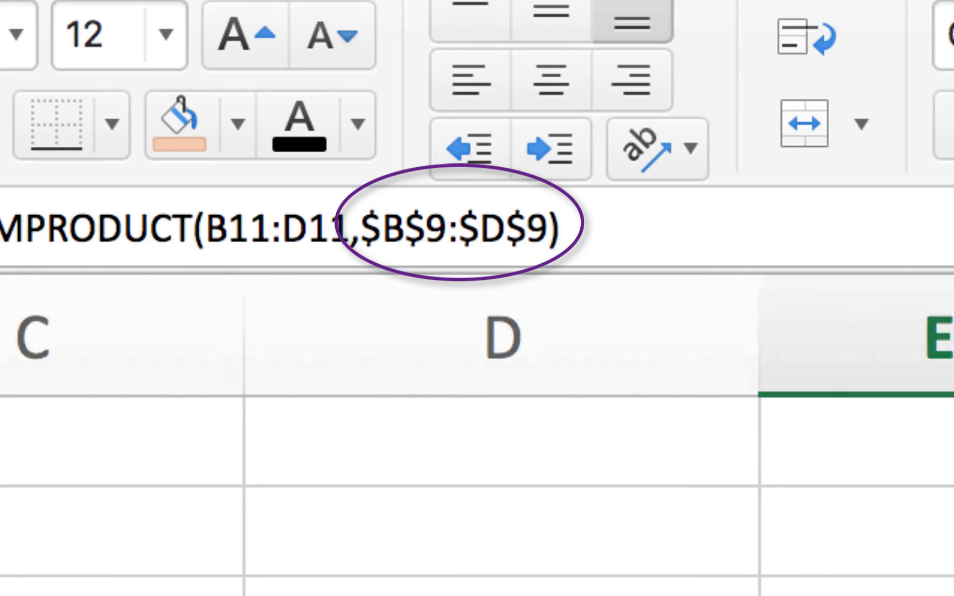
pyautogui.hscroll(-3, 477, 441)
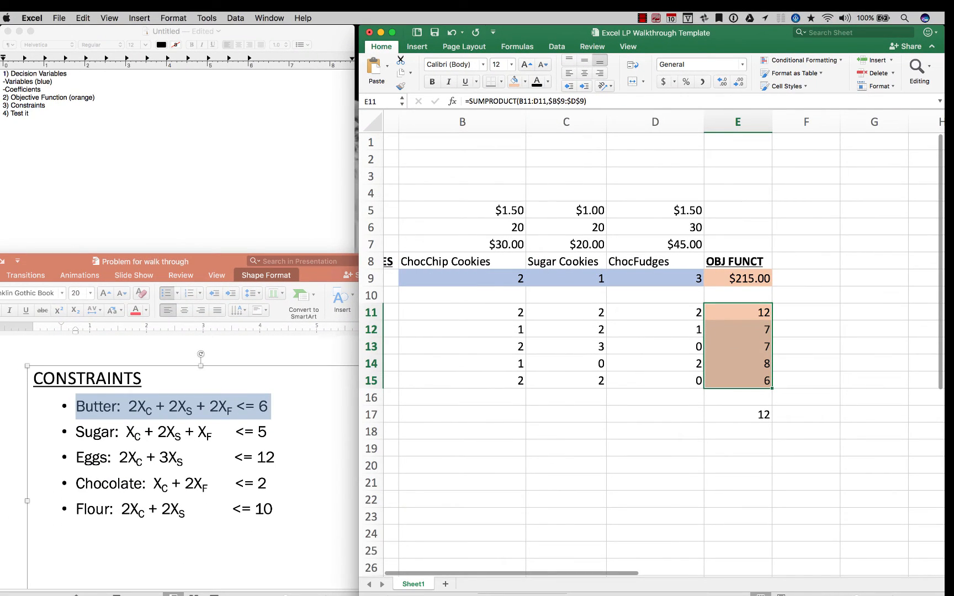
pyautogui.hscroll(-1, 651, 354)
pyautogui.hscroll(4, 651, 353)
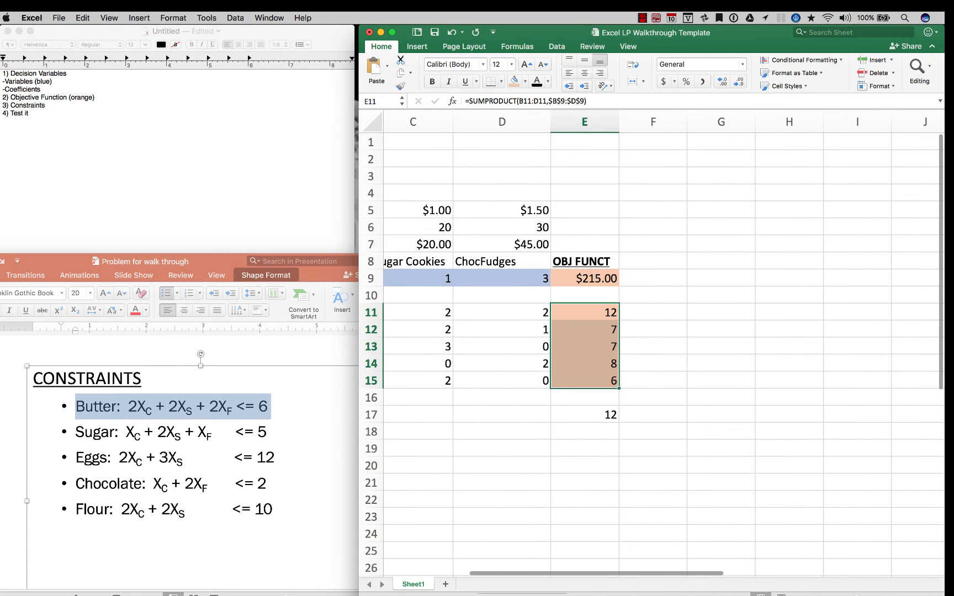
pyautogui.press('super+Tab')
pyautogui.moveTo(274, 509); pyautogui.dragTo(276, 457)
pyautogui.click(269, 406)
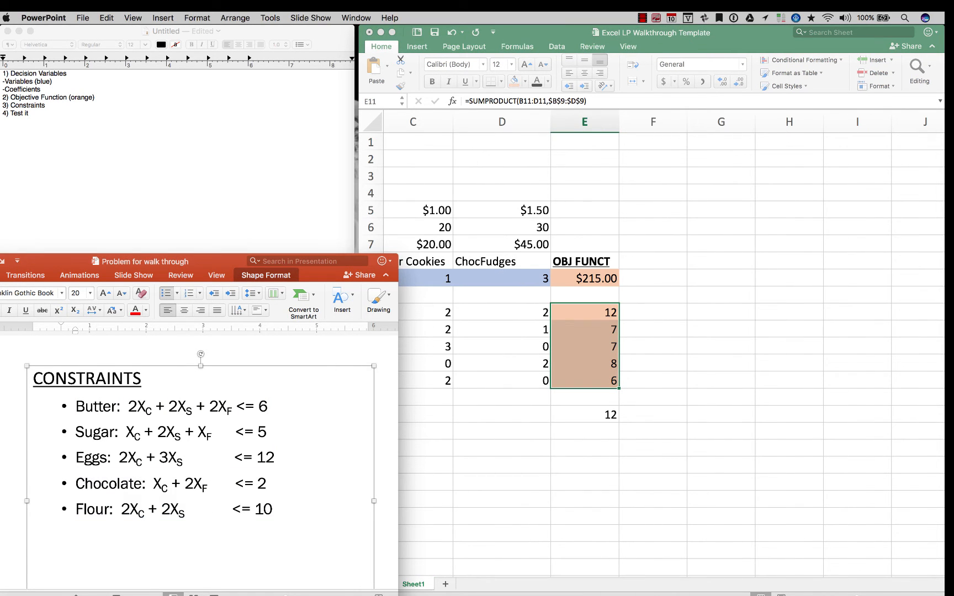
# Switch to Excel and enter the bold, underlined heading RHS in F10
pyautogui.press('super+Tab')
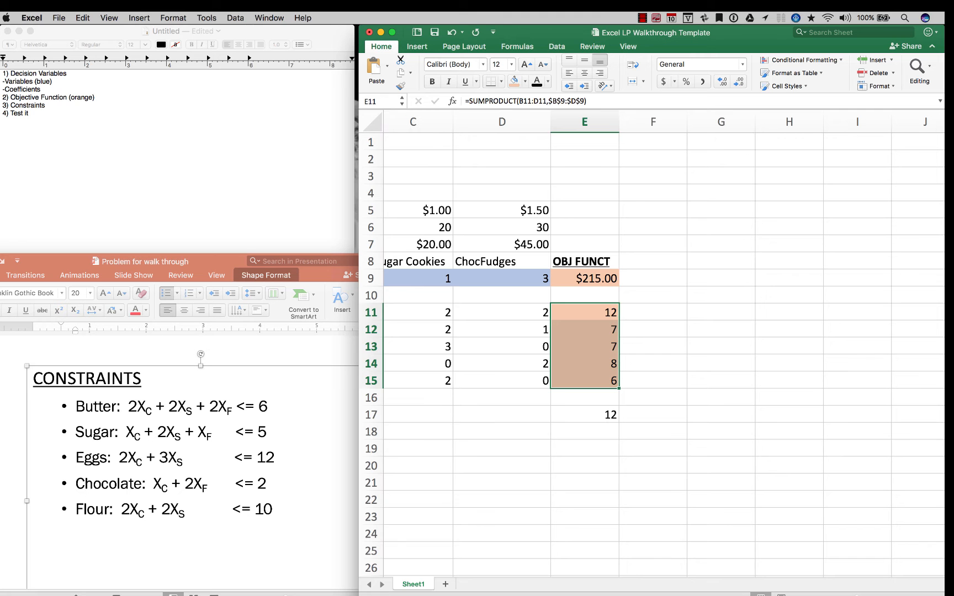
pyautogui.click(653, 296)
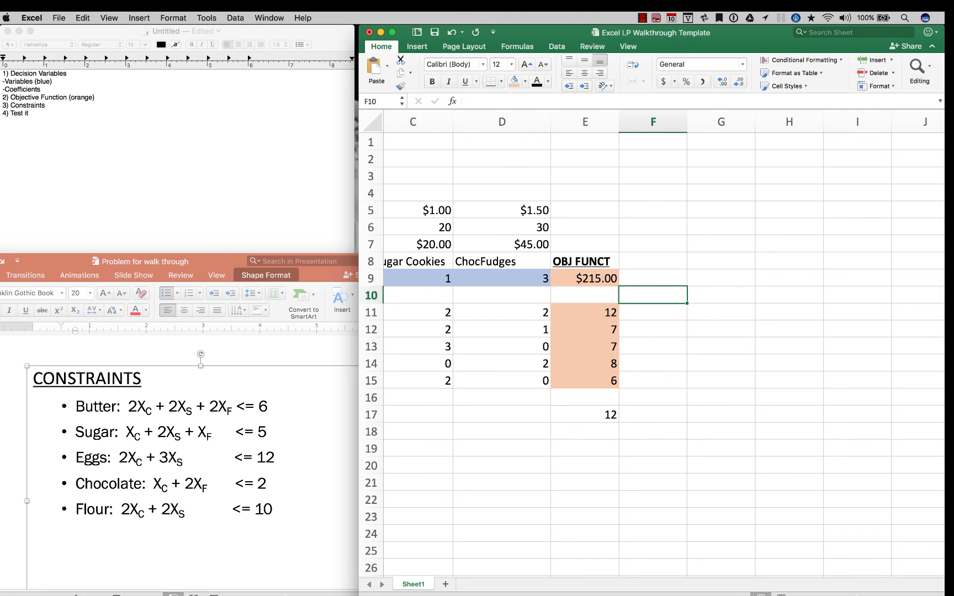
pyautogui.write('RH')
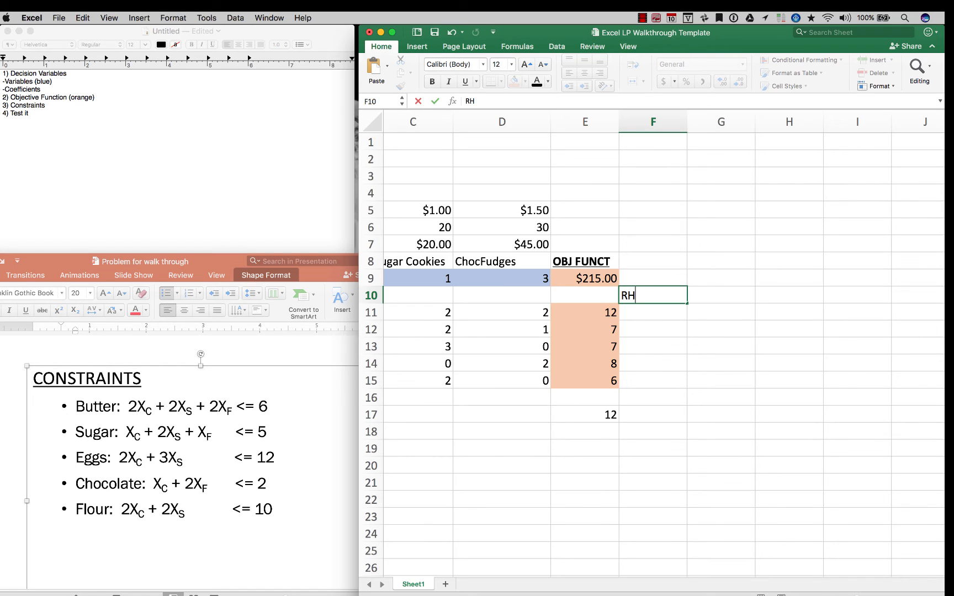
pyautogui.write('S')
pyautogui.press('Return')
pyautogui.press('Up')
pyautogui.press('super+b')
pyautogui.press('super+u')
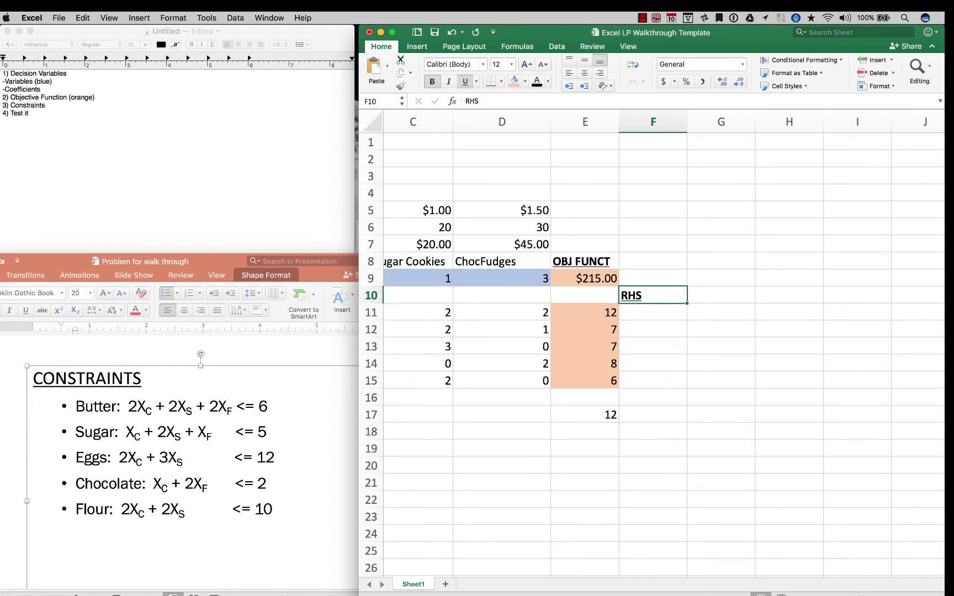
# Enter the constraint limits 6, 5, 12, 2 and 10 in F11:F15 under the RHS heading
pyautogui.press('Down')
pyautogui.write('6')
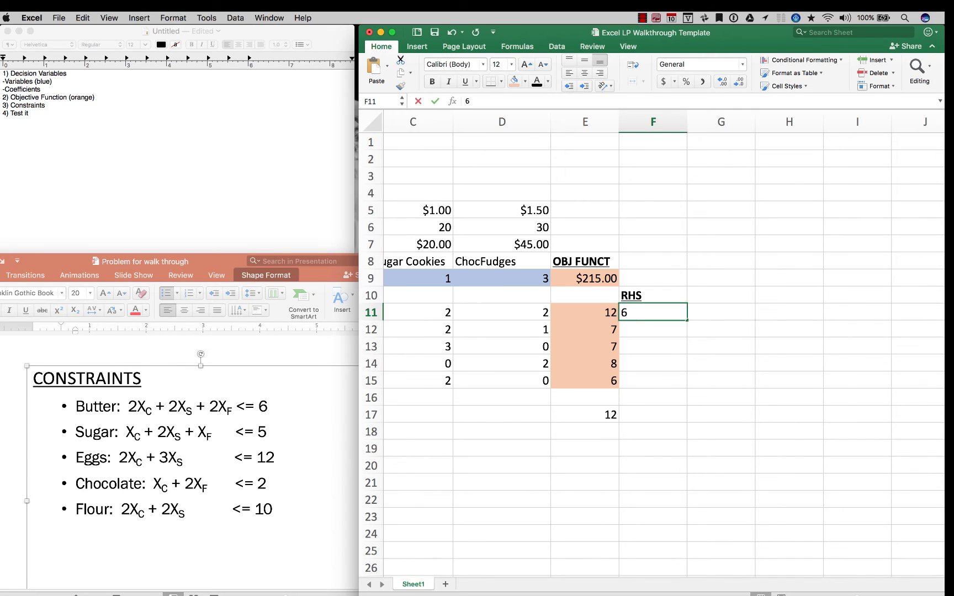
pyautogui.press('Return')
pyautogui.write('5')
pyautogui.press('Return')
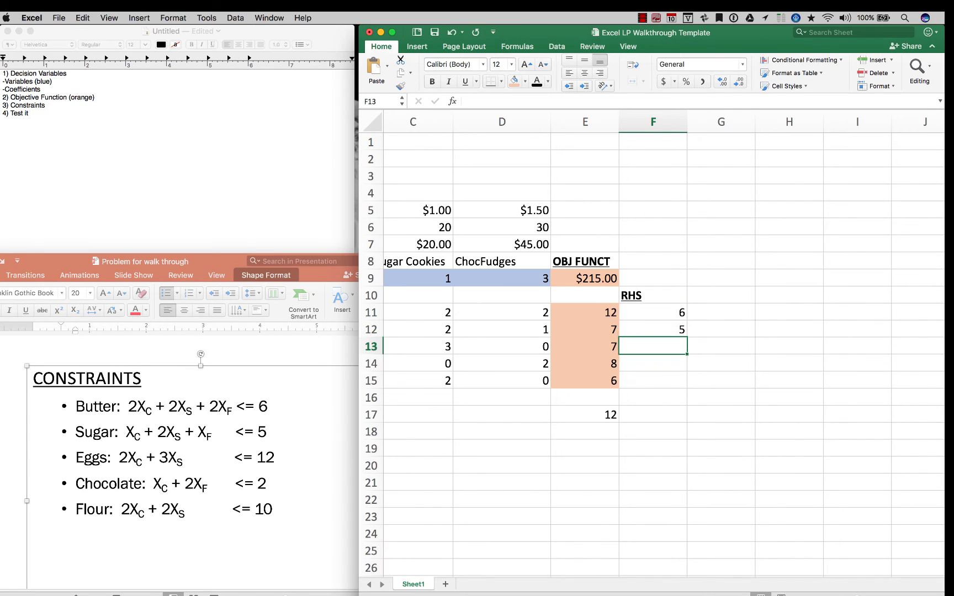
pyautogui.write('12')
pyautogui.press('Return')
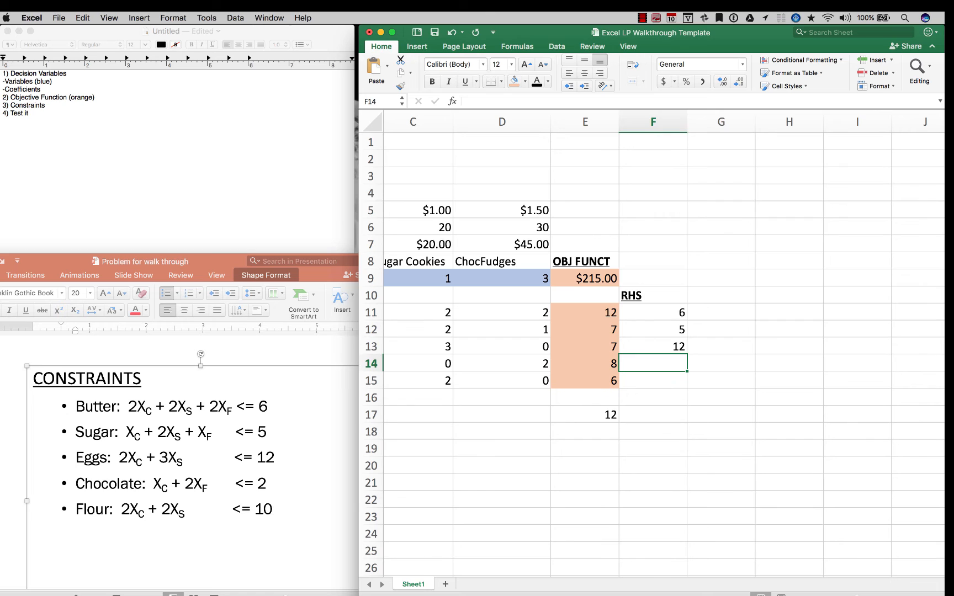
pyautogui.write('2')
pyautogui.press('Return')
pyautogui.write('1')
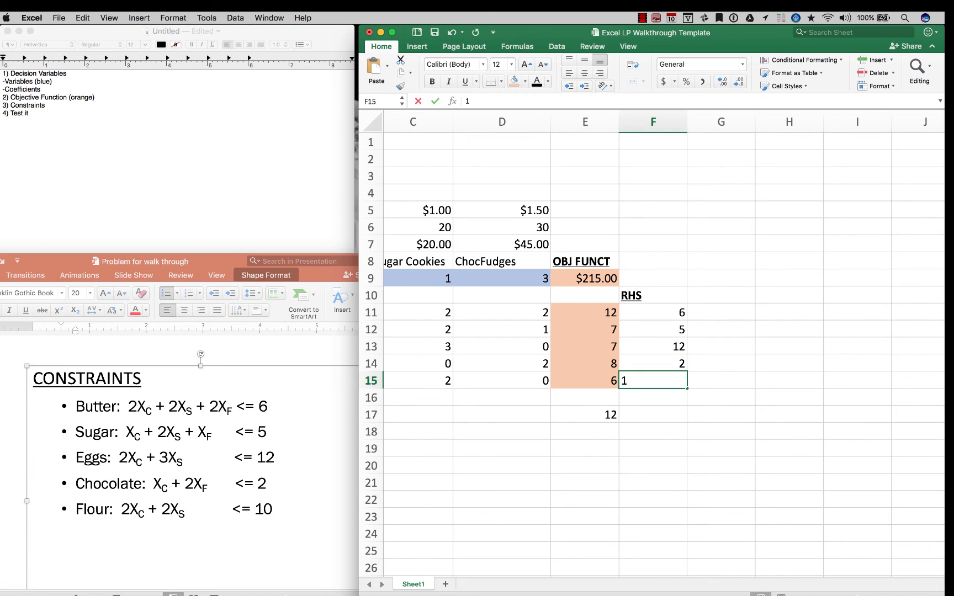
pyautogui.write('0')
pyautogui.press('Return')
# Clear the check formula from E17 and maximize the workbook window to show the whole model
pyautogui.click(585, 414)
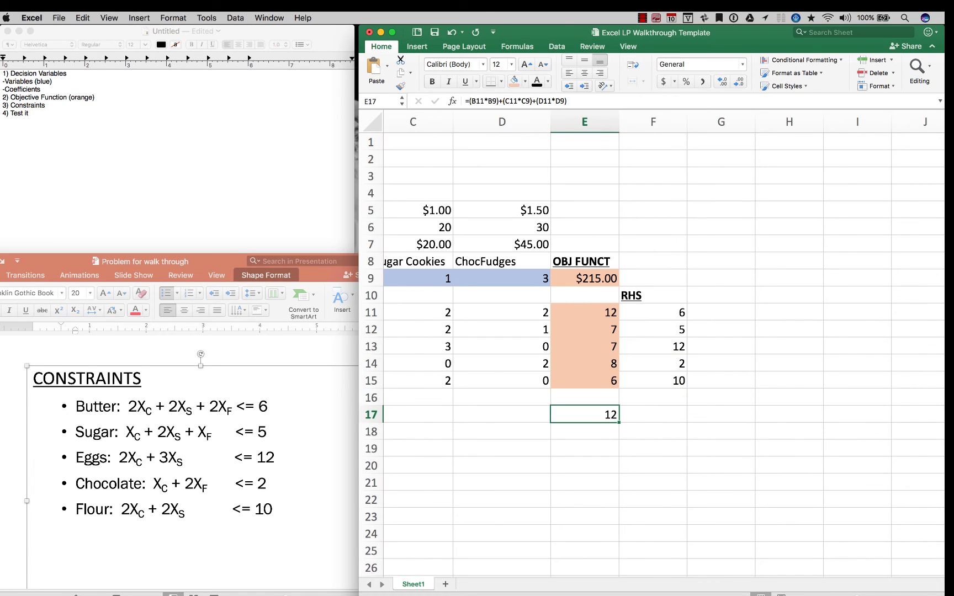
pyautogui.press('Delete')
pyautogui.hscroll(-8, 585, 414)
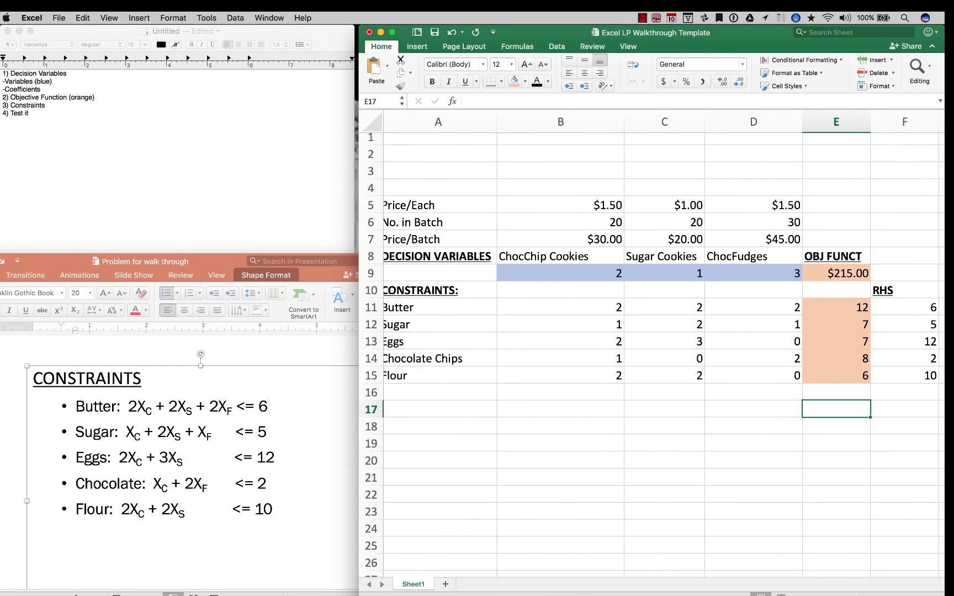
pyautogui.doubleClick(651, 33)
pyautogui.hscroll(-2, 480, 353)
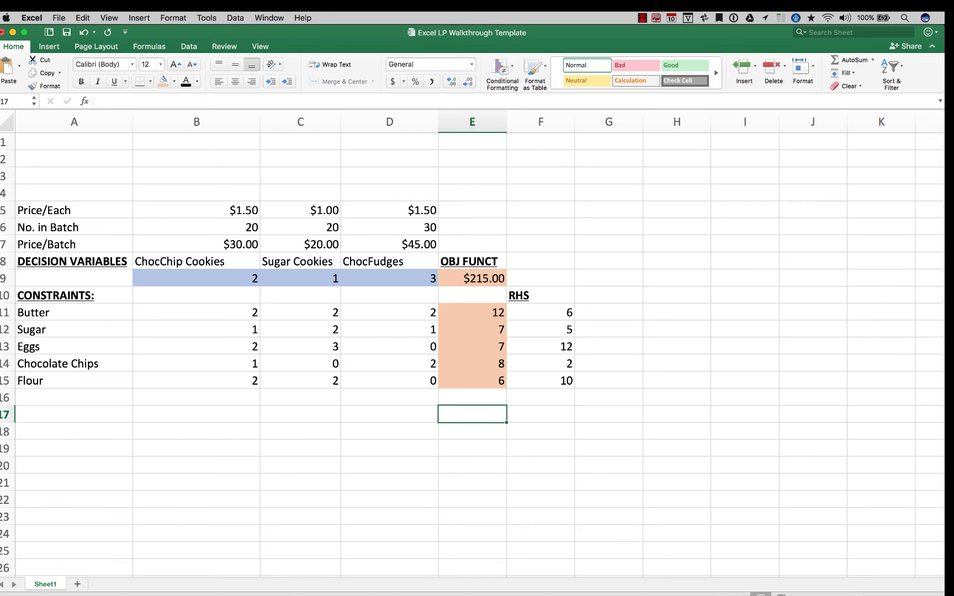
# Open Solver with E9 as the active cell, make unconstrained variables non-negative and choose the Simplex LP solving method
pyautogui.press('super+y')
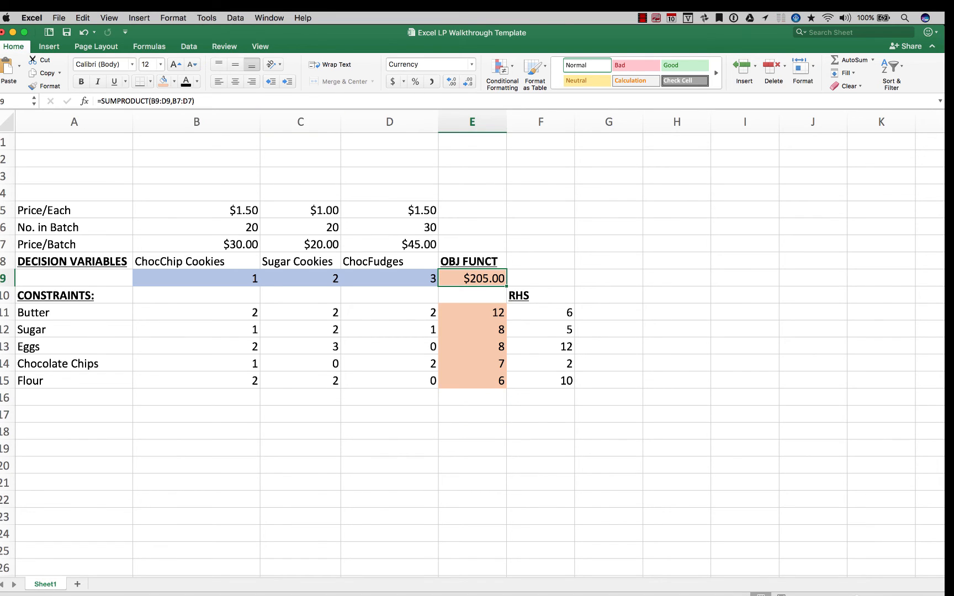
pyautogui.click(207, 18)
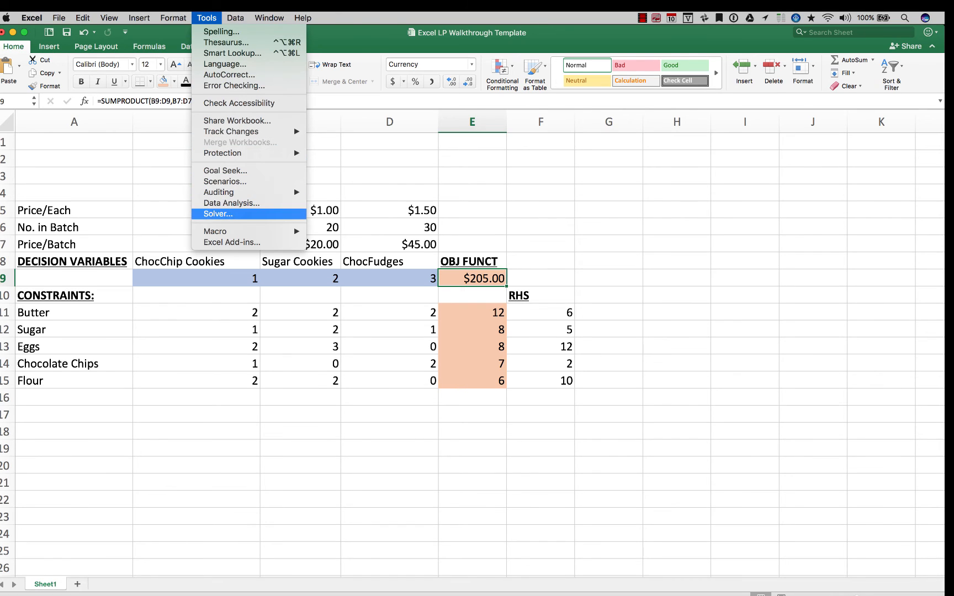
pyautogui.click(218, 213)
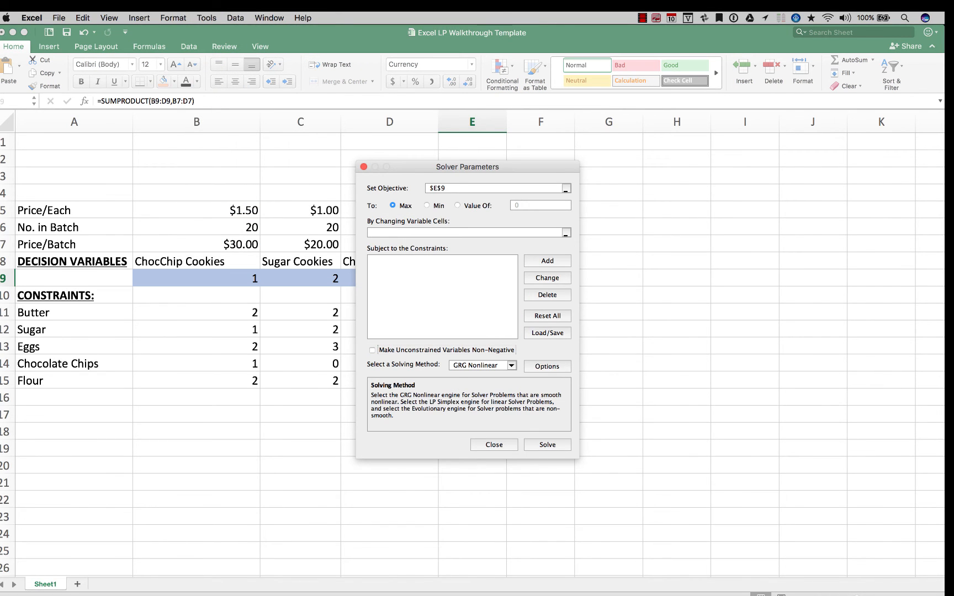
pyautogui.click(511, 365)
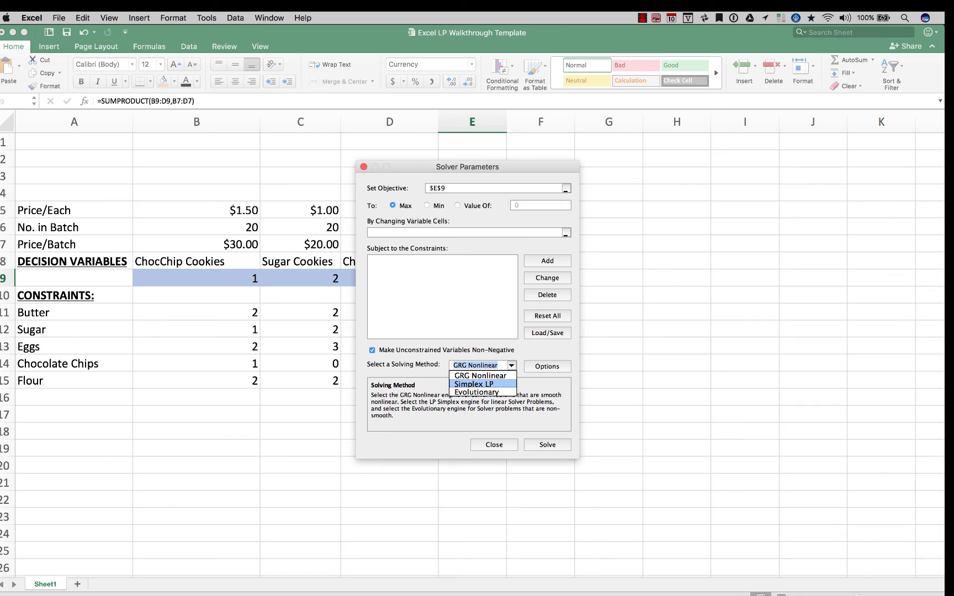
pyautogui.click(474, 384)
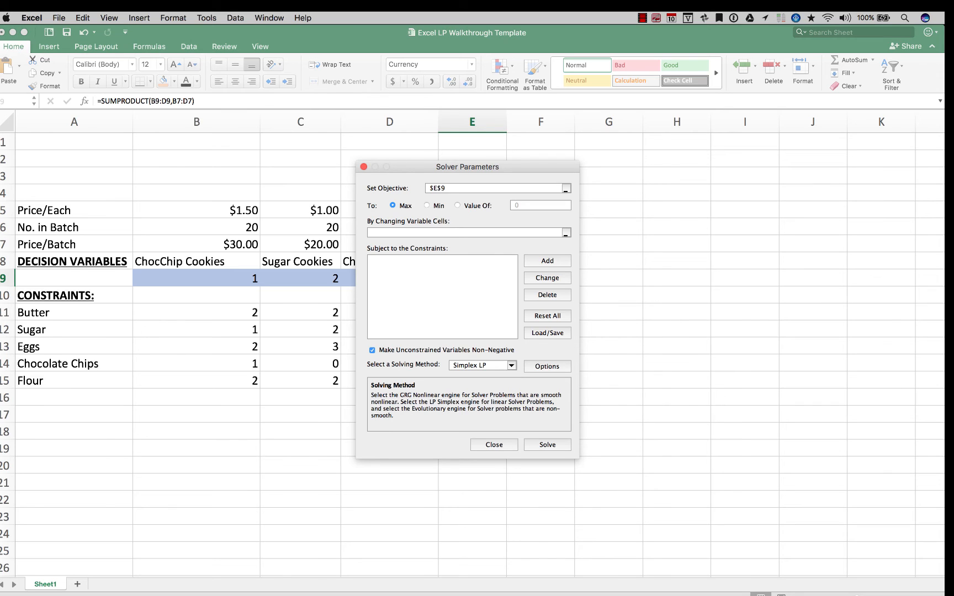
# Set Solver's objective to cell E9 and its changing variable cells to B9:D9
pyautogui.moveTo(467, 167); pyautogui.dragTo(718, 162)
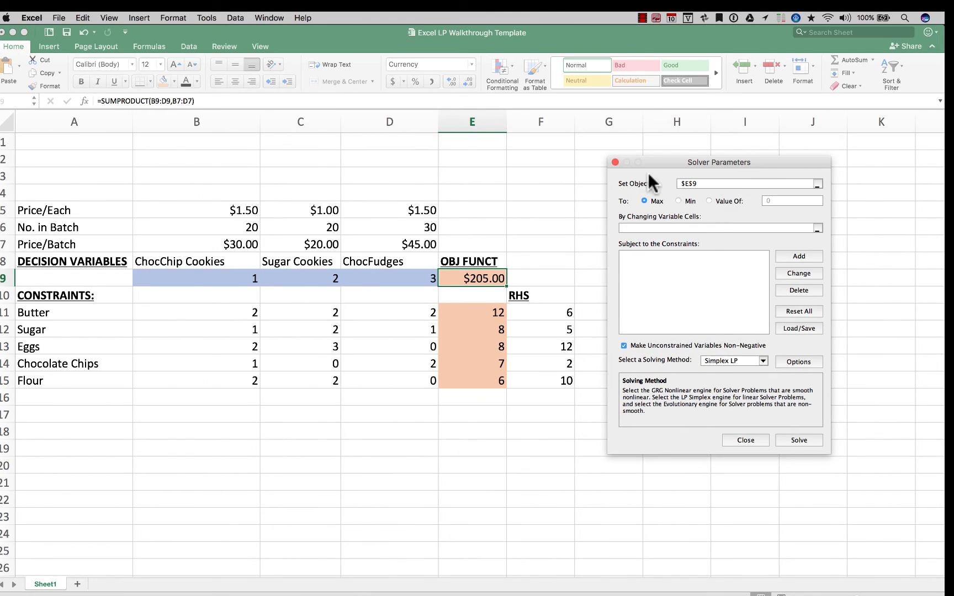
pyautogui.click(816, 184)
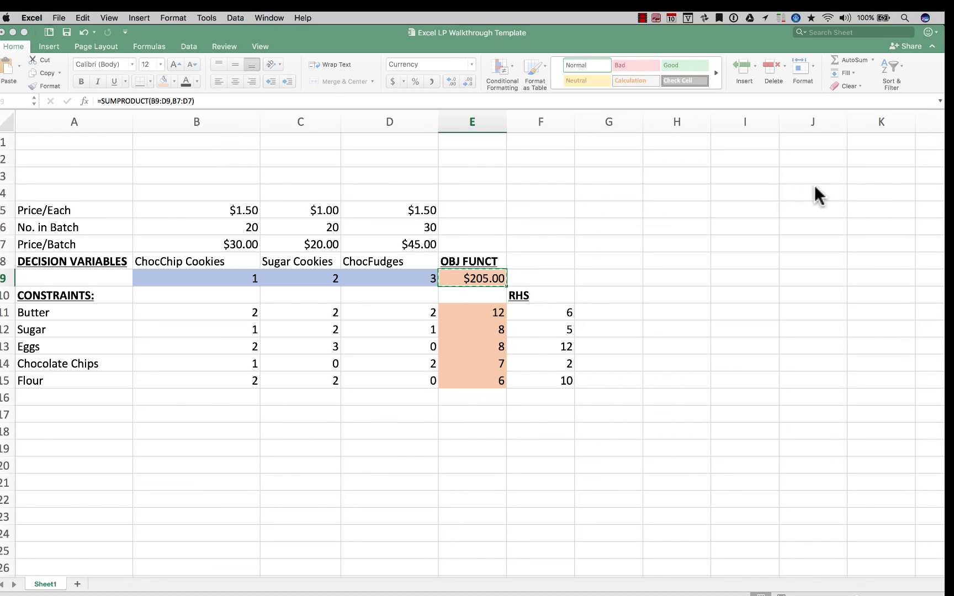
pyautogui.click(473, 279)
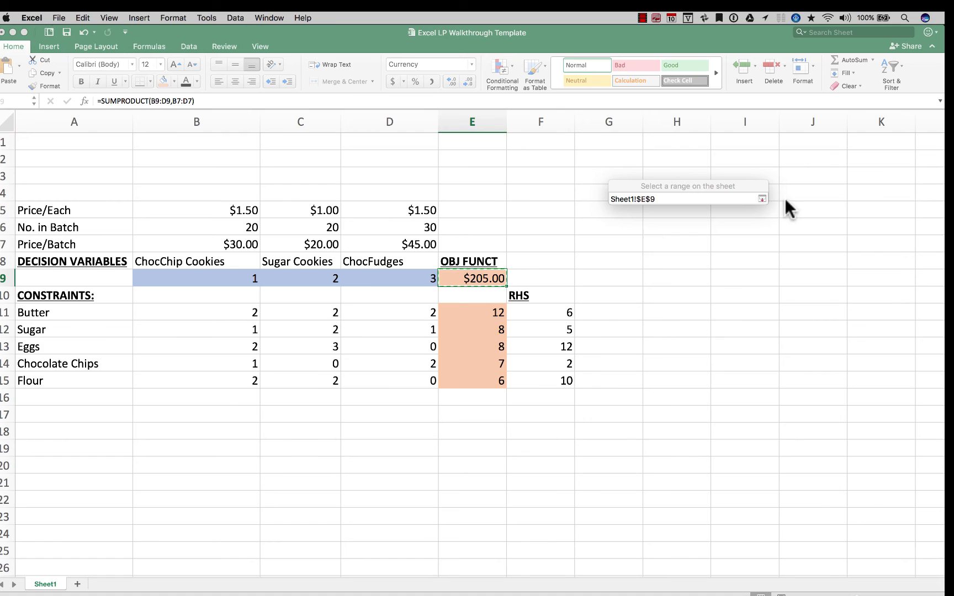
pyautogui.click(762, 199)
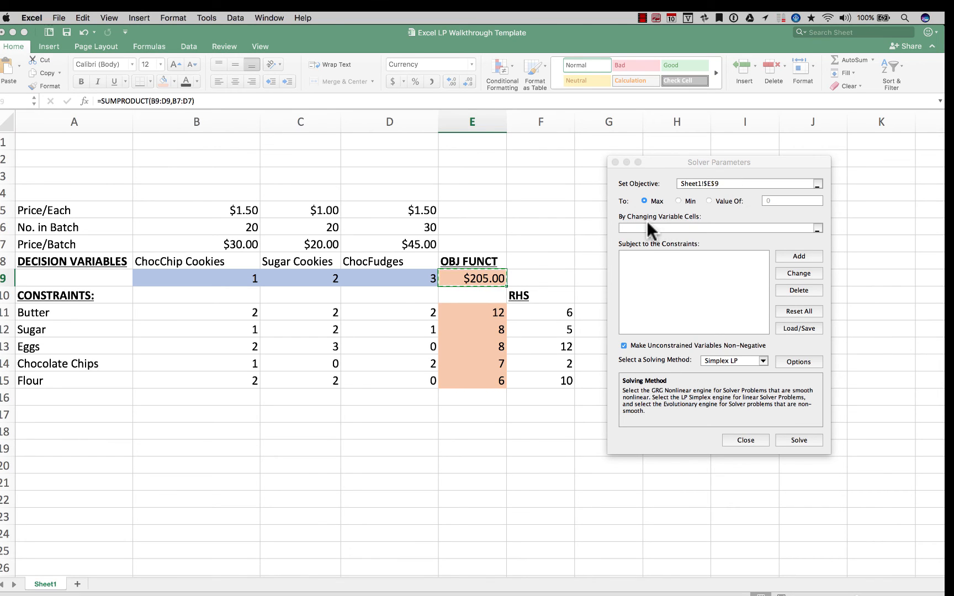
pyautogui.click(817, 228)
pyautogui.moveTo(179, 276); pyautogui.dragTo(377, 279)
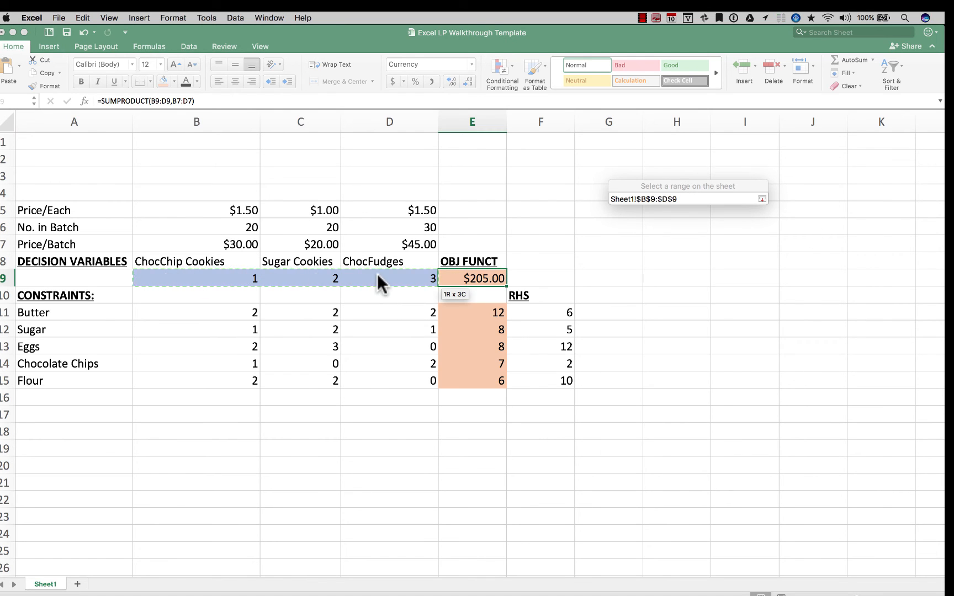
pyautogui.click(762, 199)
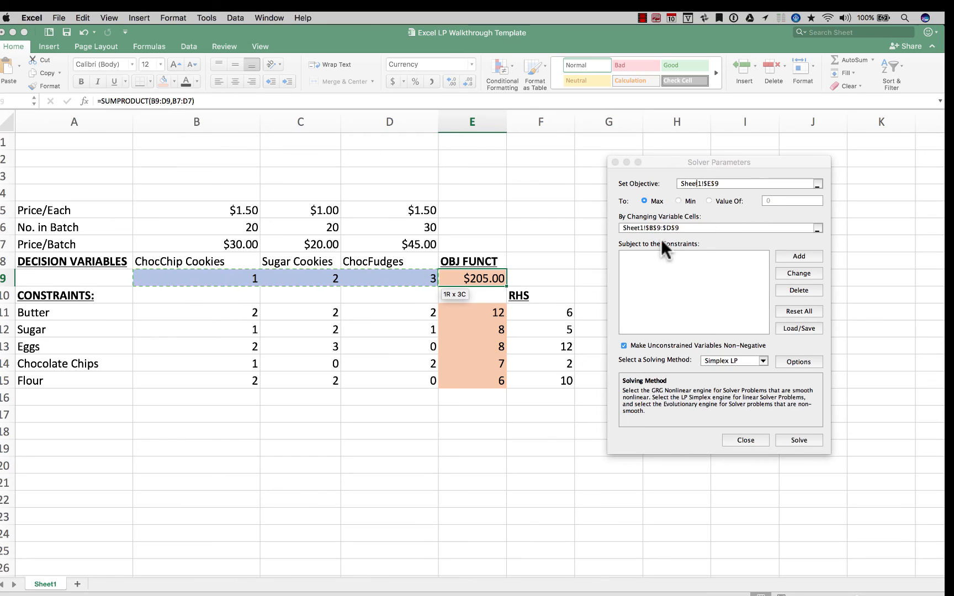
# Add a Solver constraint requiring E11:E15 <= F11:F15
pyautogui.click(798, 256)
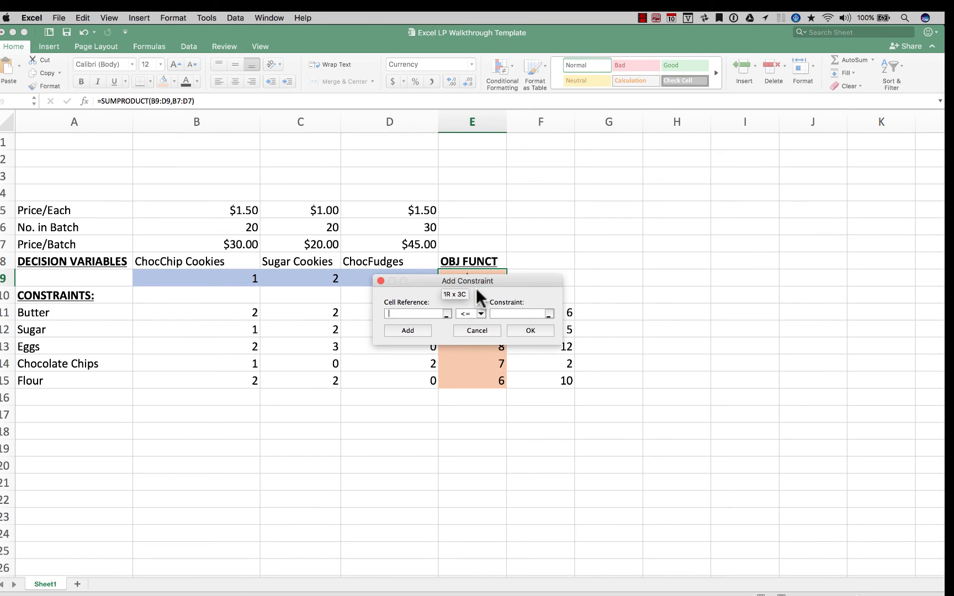
pyautogui.moveTo(476, 288); pyautogui.dragTo(462, 171)
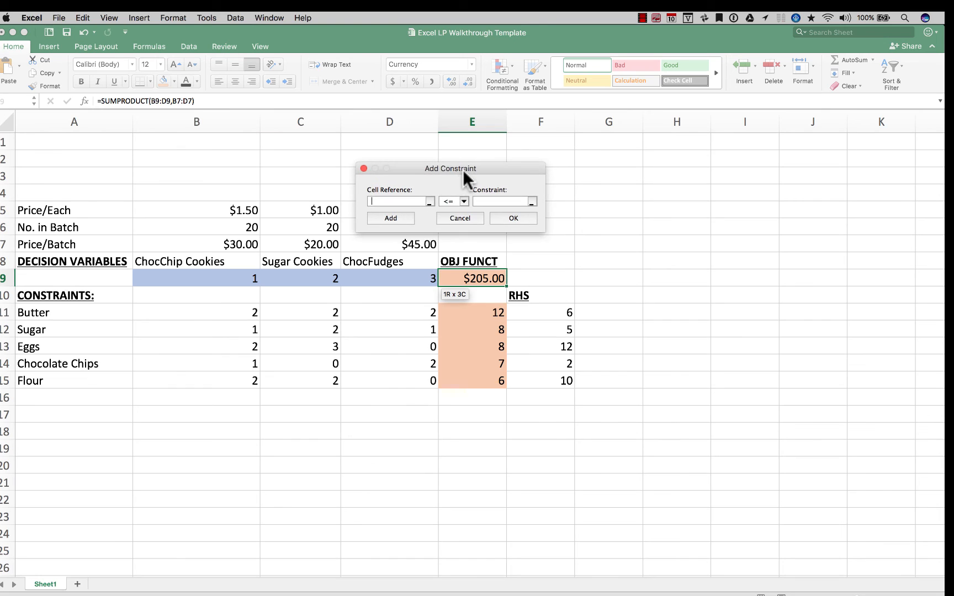
pyautogui.click(428, 199)
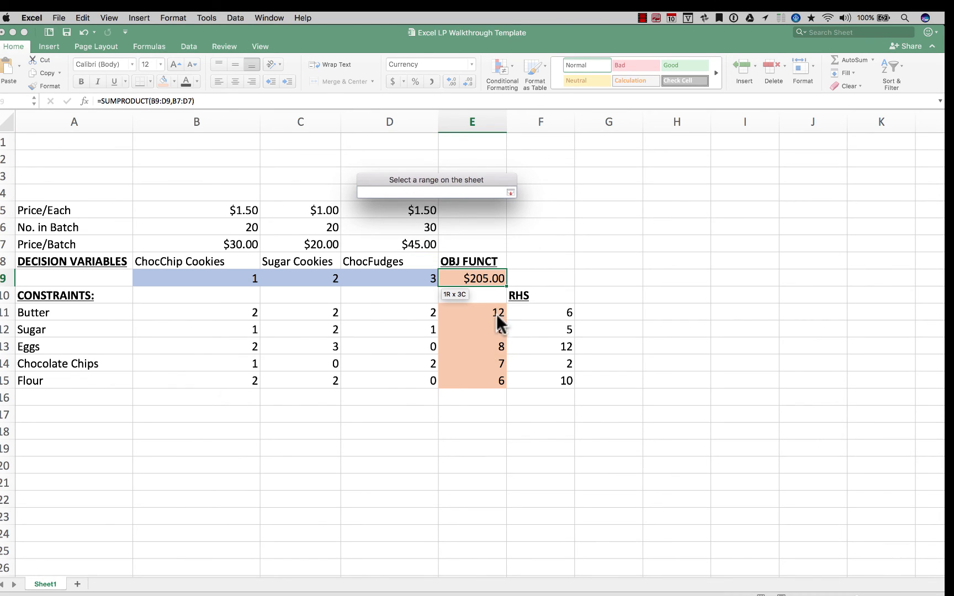
pyautogui.click(495, 312)
pyautogui.moveTo(495, 311); pyautogui.dragTo(490, 383)
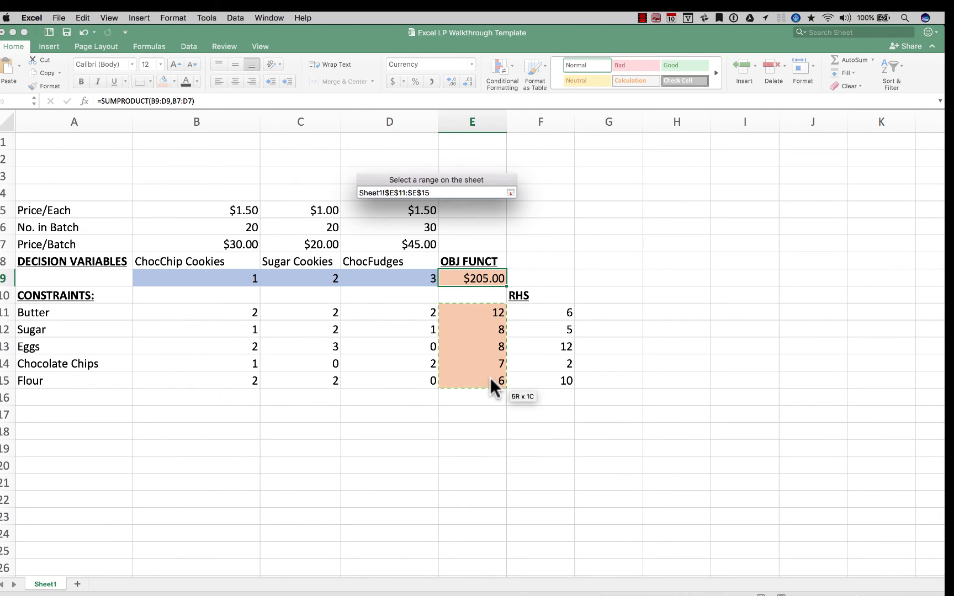
pyautogui.click(510, 193)
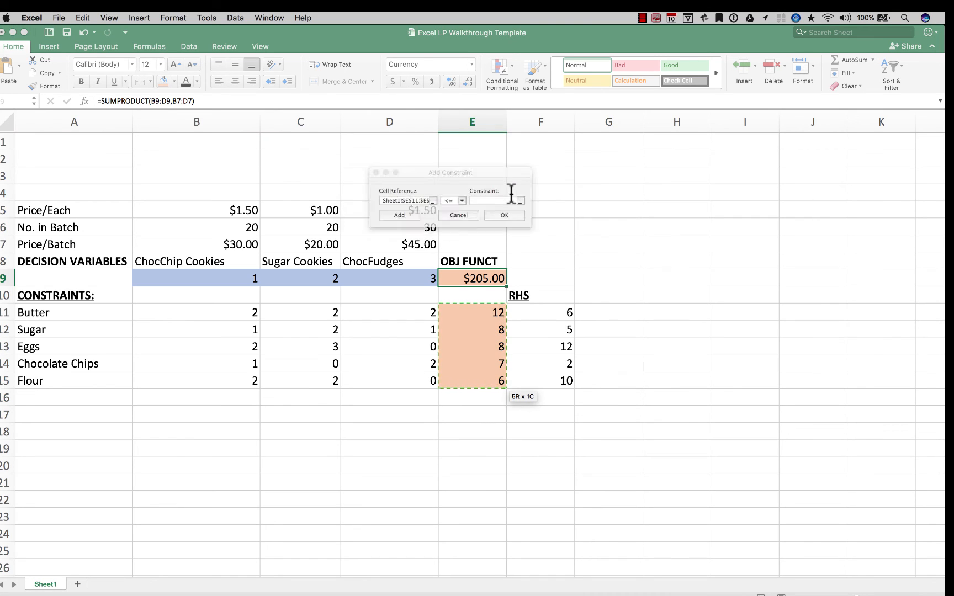
pyautogui.click(464, 201)
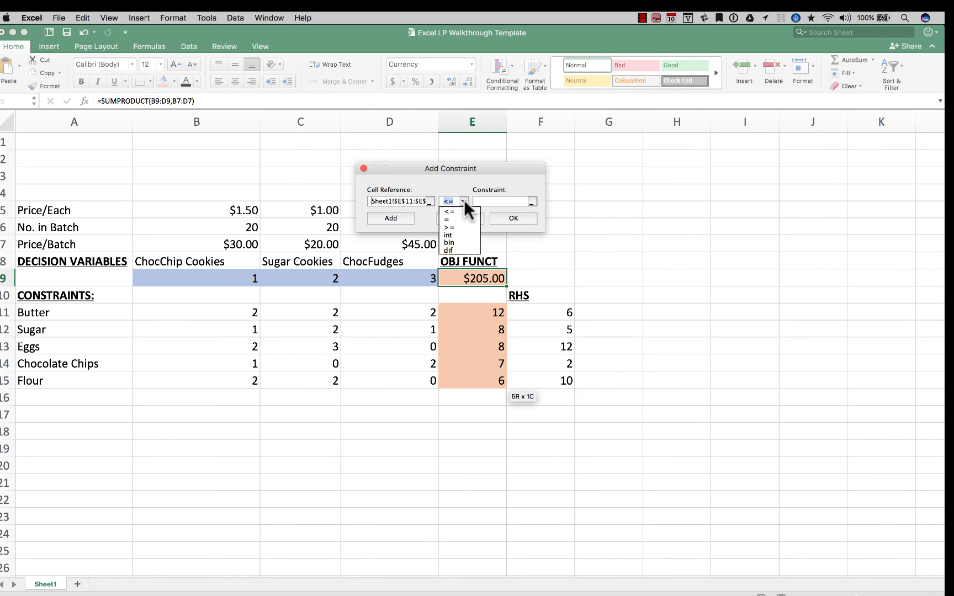
pyautogui.click(458, 211)
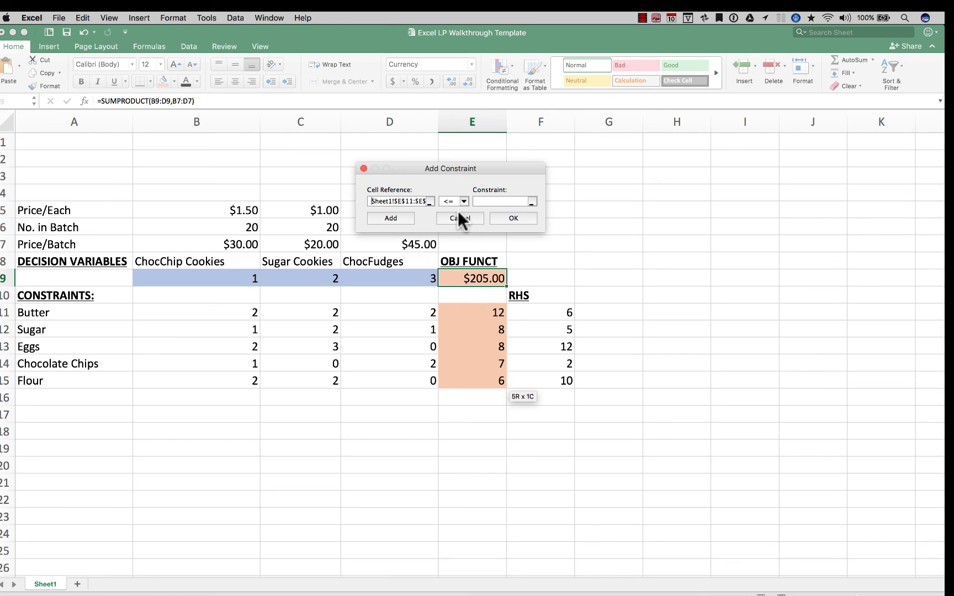
pyautogui.click(531, 200)
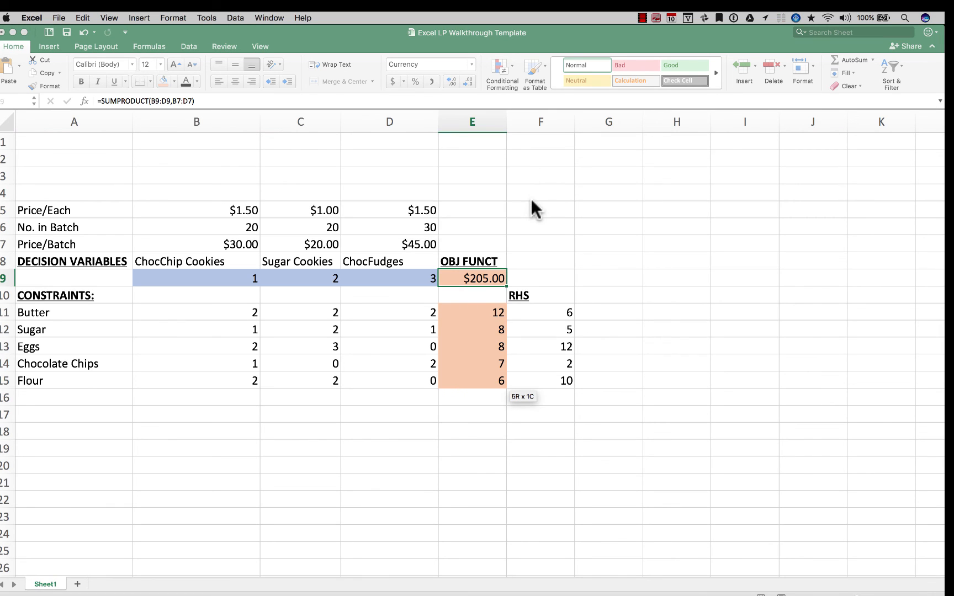
pyautogui.moveTo(536, 311); pyautogui.dragTo(537, 389)
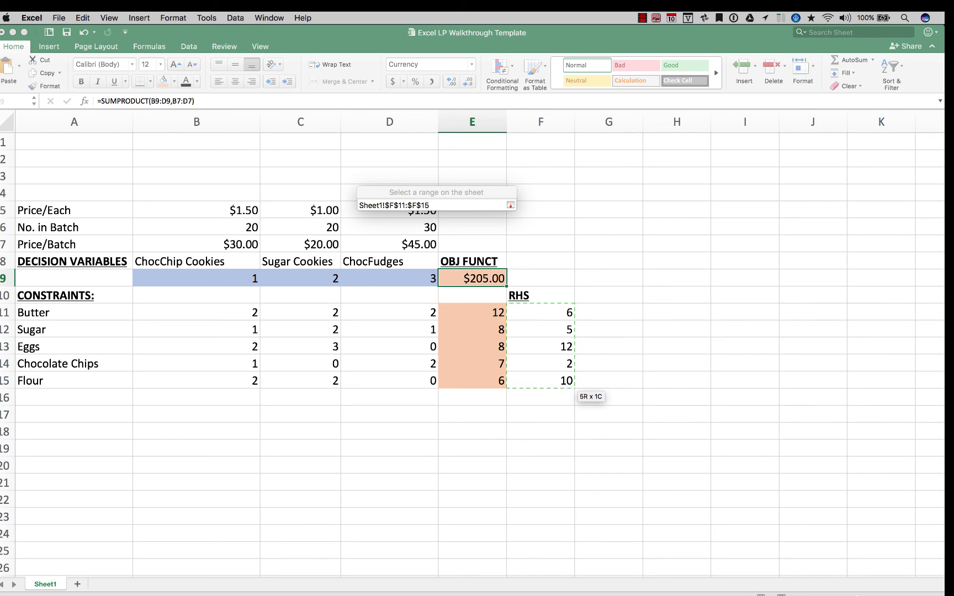
pyautogui.click(510, 205)
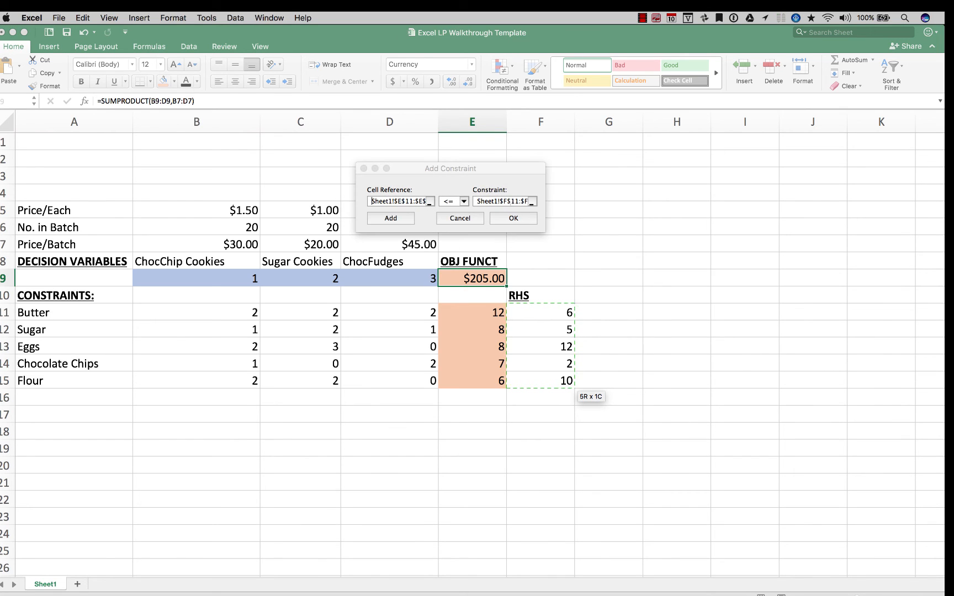
pyautogui.click(513, 218)
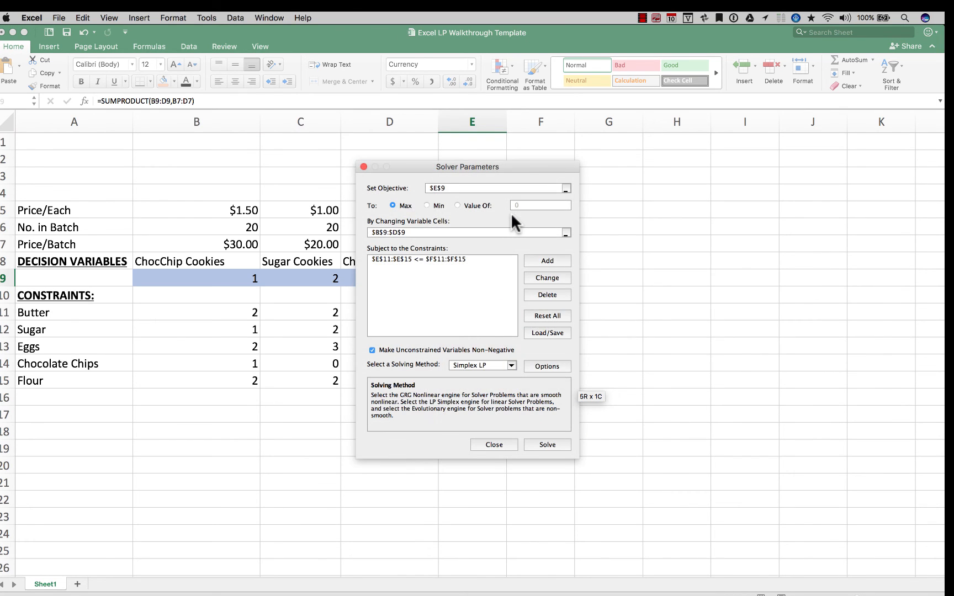
# Solve the model, keep the Solver solution and generate the Answer and Sensitivity reports
pyautogui.click(542, 442)
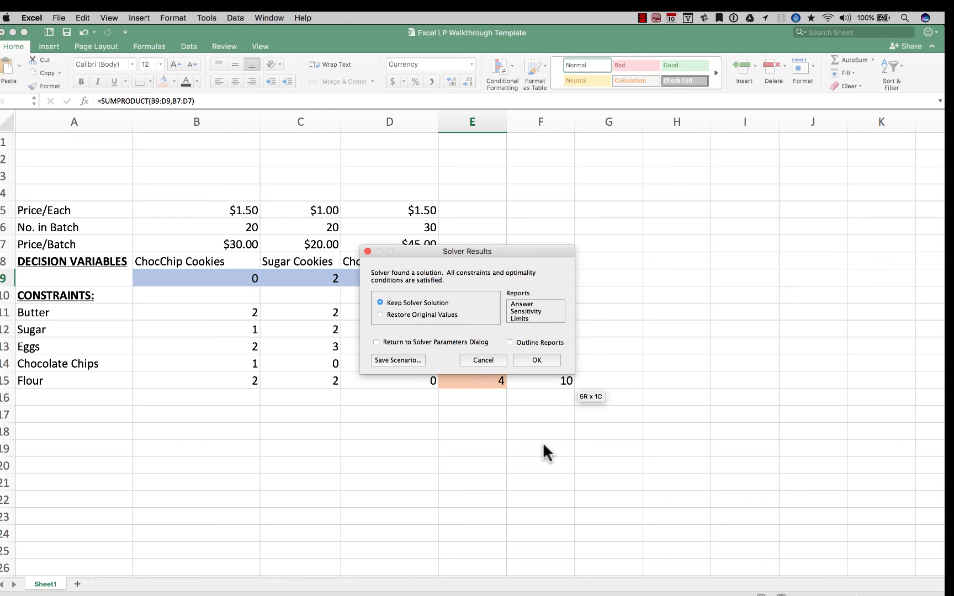
pyautogui.click(529, 311)
pyautogui.keyDown('super'); pyautogui.click(525, 302); pyautogui.keyUp('super')
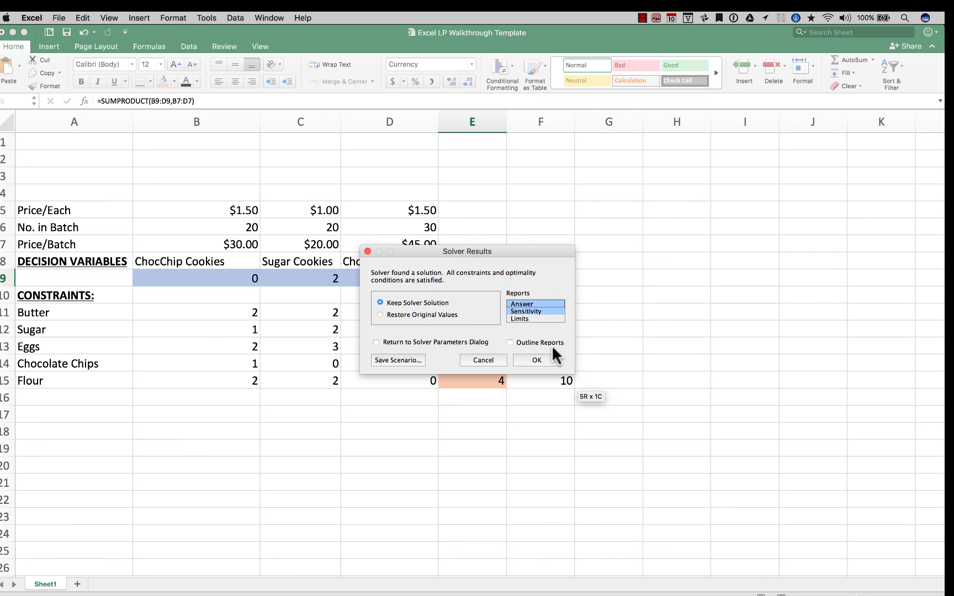
pyautogui.click(531, 359)
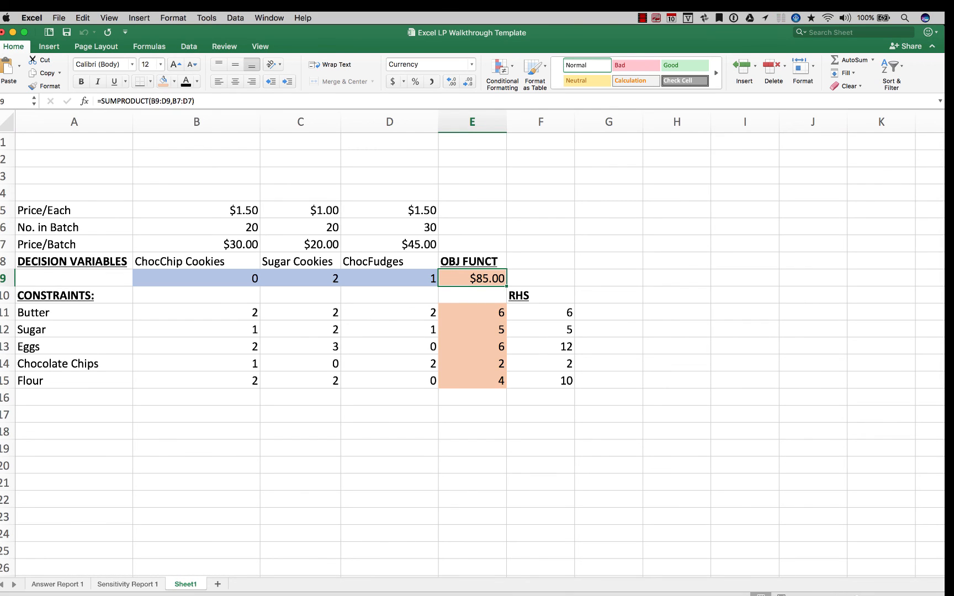
# Make the objective function value in E9 bold and underlined
pyautogui.press('super+b')
pyautogui.press('super+u')
pyautogui.click(677, 312)
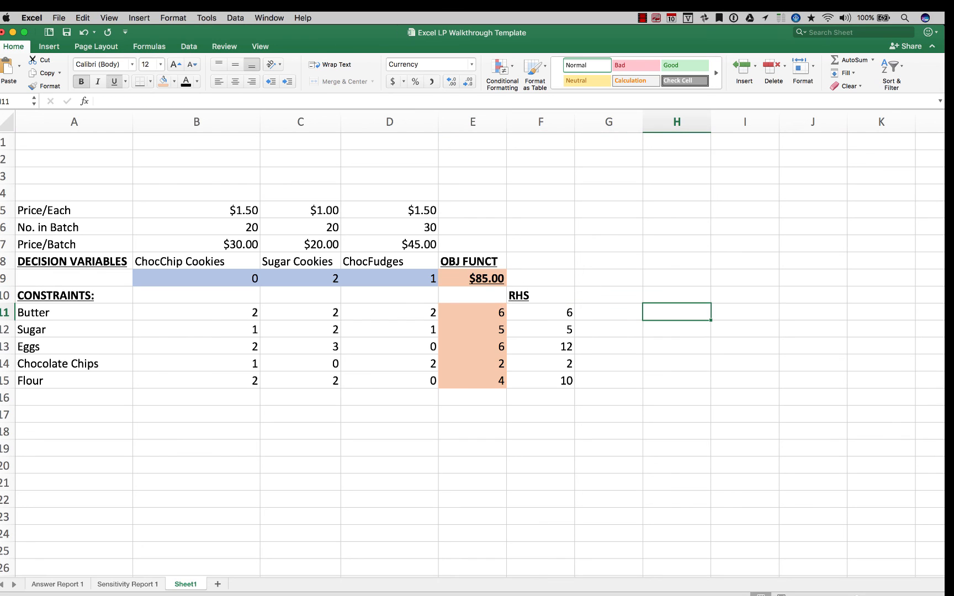
# Make the decision variable values in B9, C9 and D9 bold and underlined
pyautogui.click(197, 278)
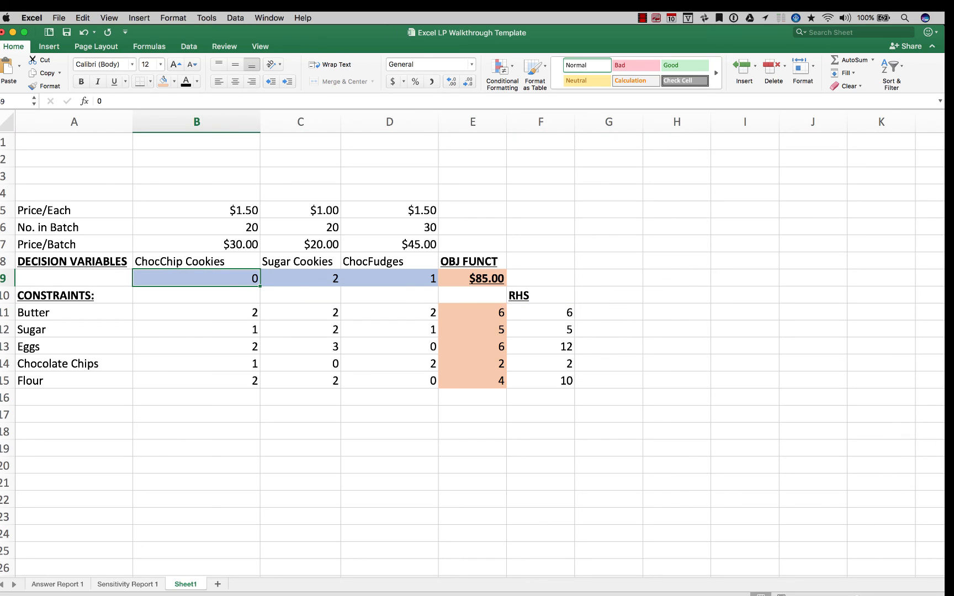
pyautogui.press('super+b')
pyautogui.press('super+u')
pyautogui.click(301, 278)
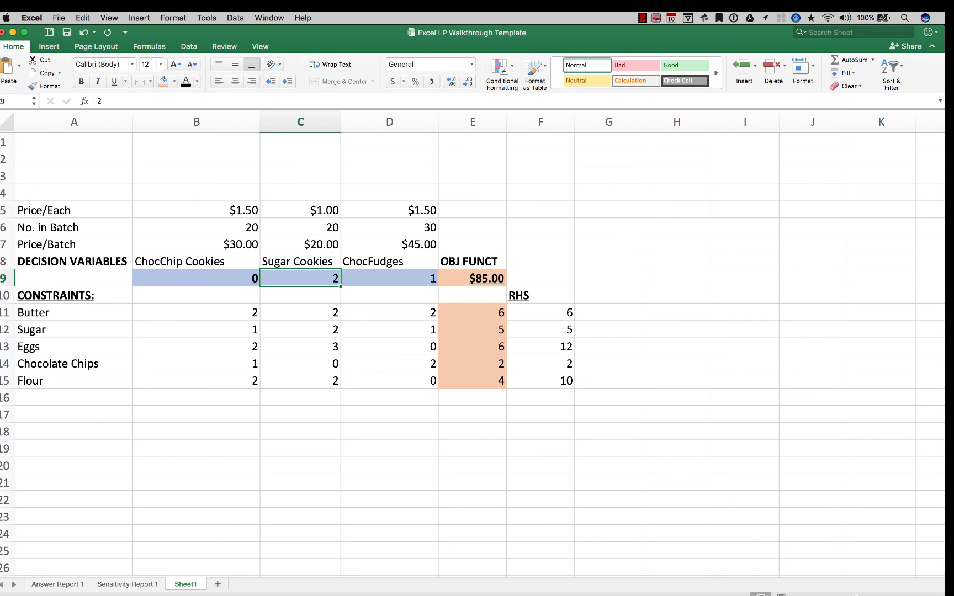
pyautogui.press('super+b')
pyautogui.press('super+u')
pyautogui.click(389, 295)
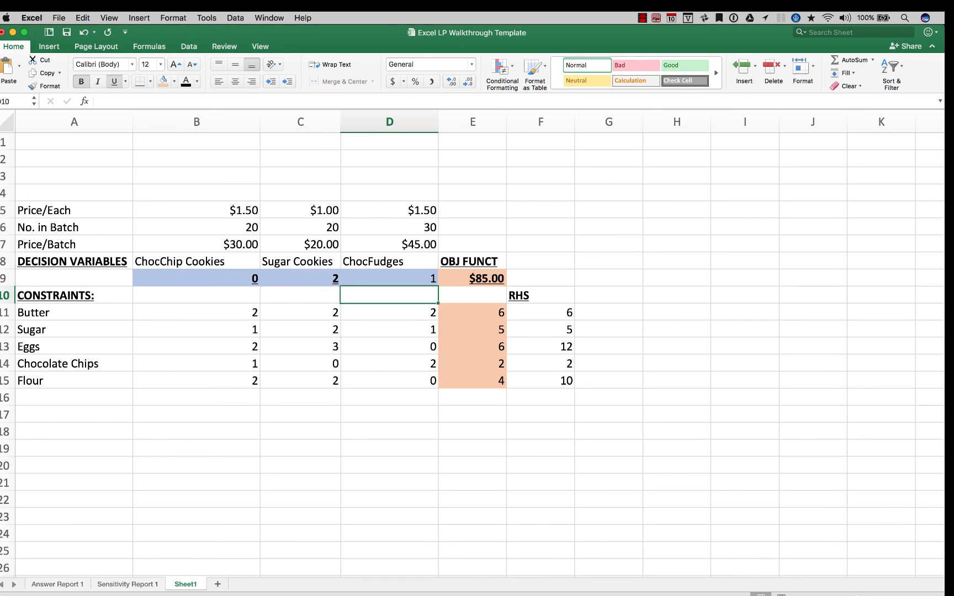
pyautogui.click(389, 278)
pyautogui.press('super+b')
pyautogui.press('super+u')
pyautogui.click(389, 296)
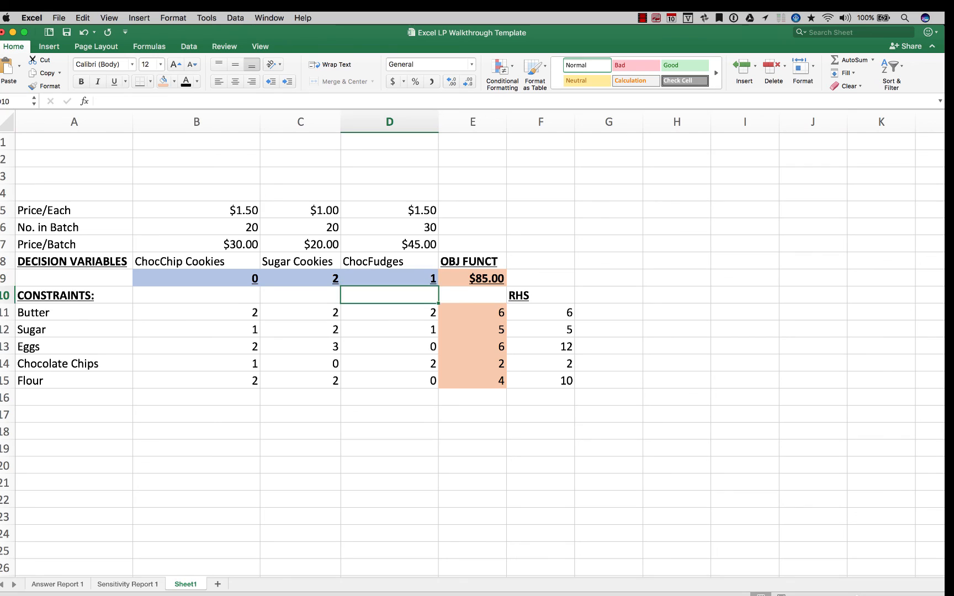
# Make the constraint totals in E11:E15 and the right-hand-side limits in F11:F15 bold
pyautogui.click(473, 312)
pyautogui.press('super+b')
pyautogui.keyDown('super'); pyautogui.click(541, 313); pyautogui.keyUp('super')
pyautogui.press('super+b')
pyautogui.moveTo(472, 381); pyautogui.dragTo(472, 312)
pyautogui.press('super+b')
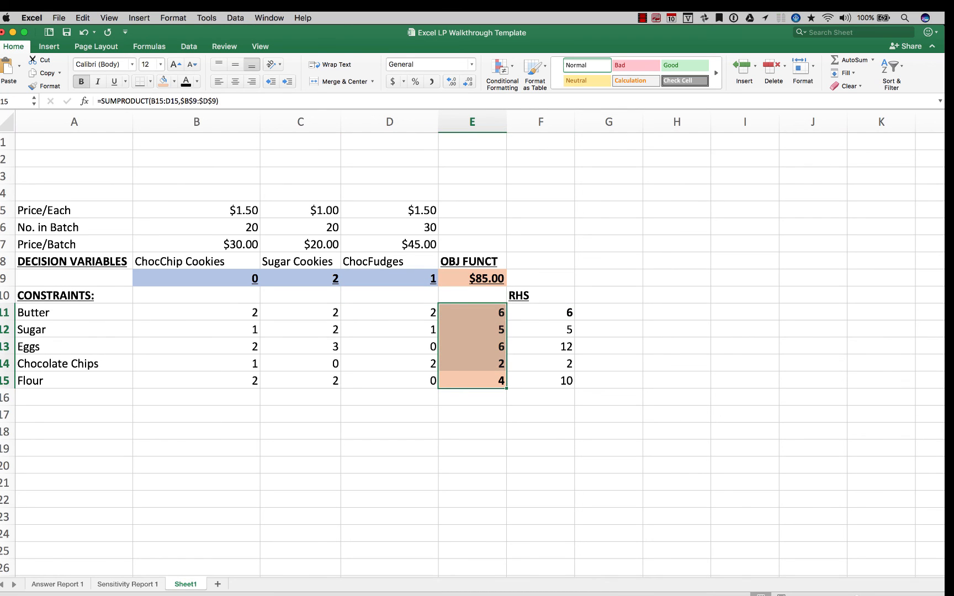
pyautogui.moveTo(540, 312); pyautogui.dragTo(540, 381)
pyautogui.press('super+b')
pyautogui.press('super+b')
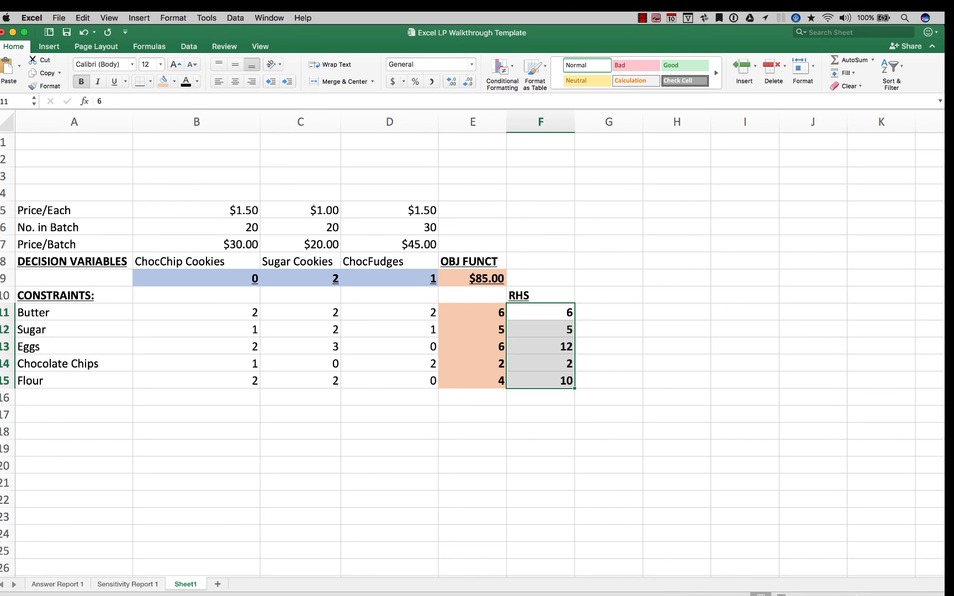
pyautogui.click(540, 381)
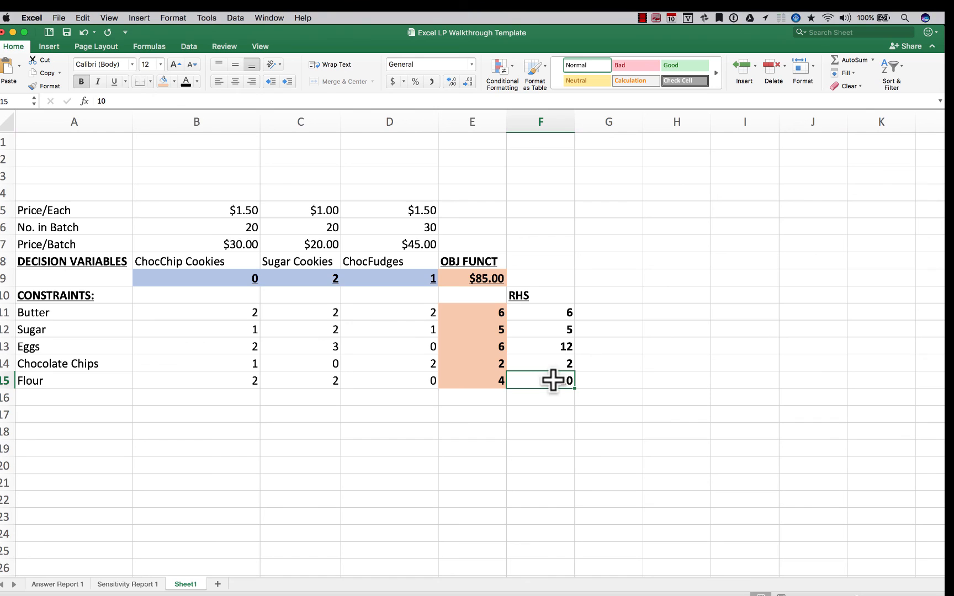
# View the Answer Report 1 sheet, followed by the Sensitivity Report 1 sheet
pyautogui.click(59, 585)
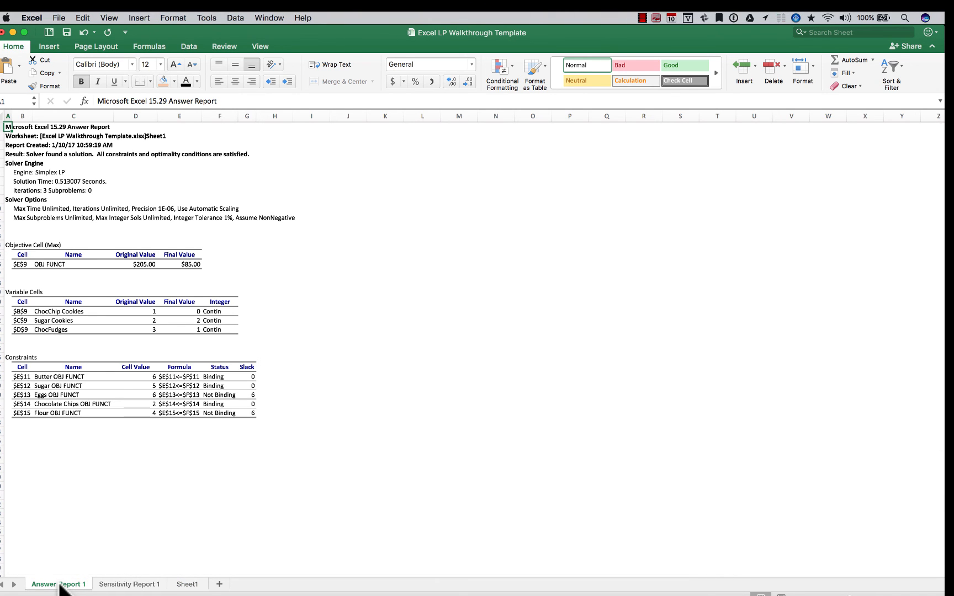
pyautogui.click(122, 585)
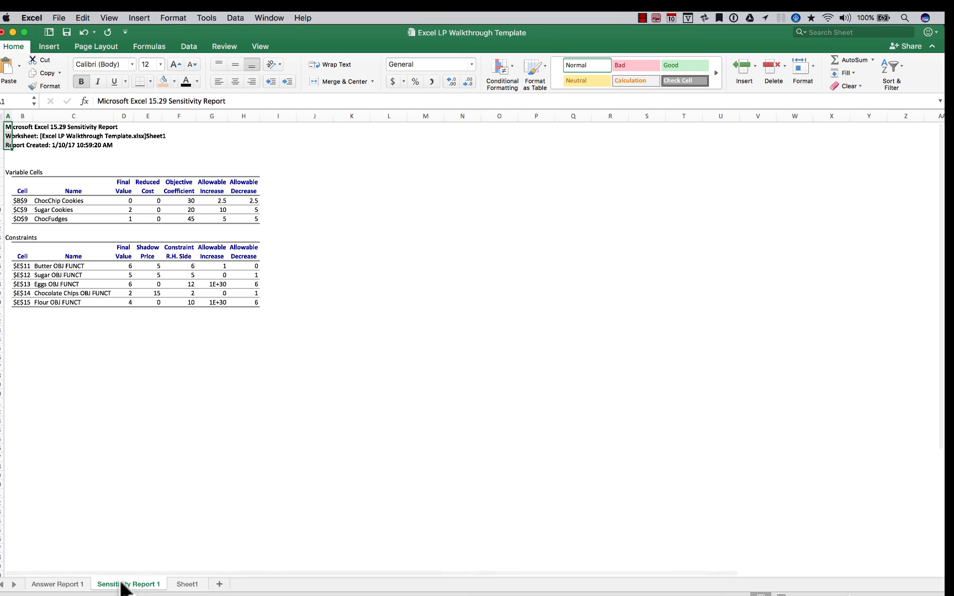